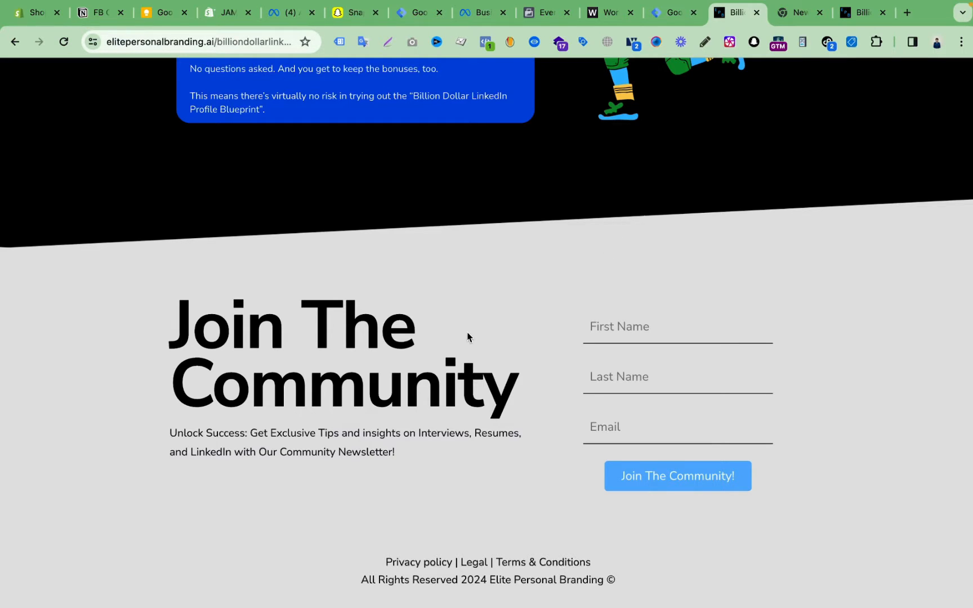
- Examine the landing page and the first name, last name and email fields of its Join The Community newsletter form
scroll(497, 320, "up", 20)
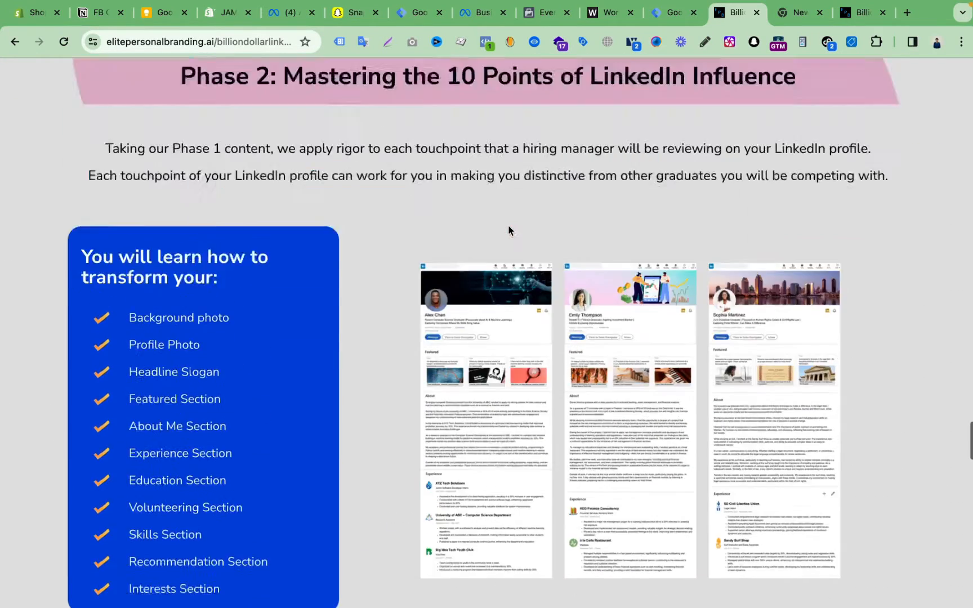
scroll(508, 231, "up", 10)
scroll(509, 231, "down", 20)
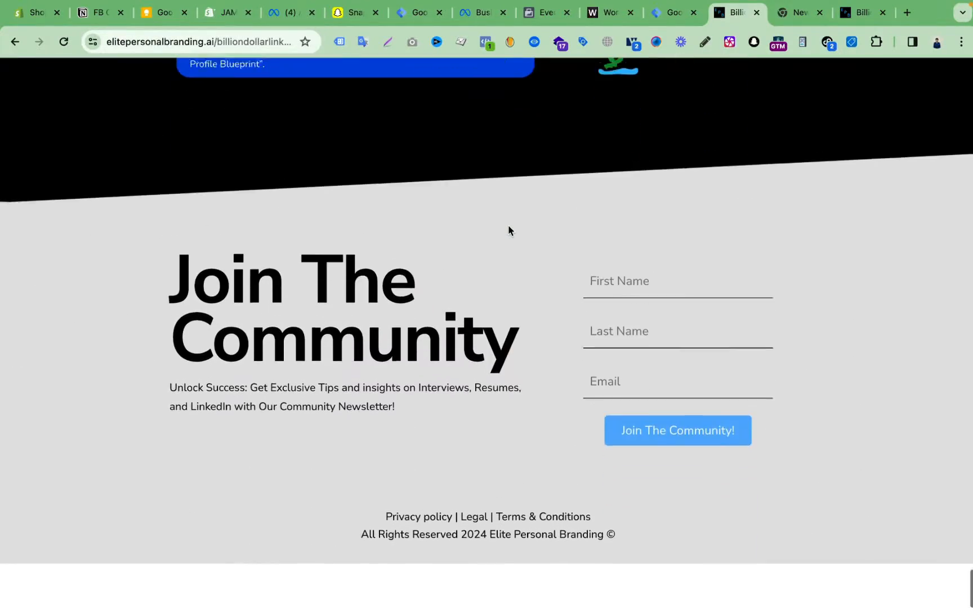
scroll(509, 230, "up", 2)
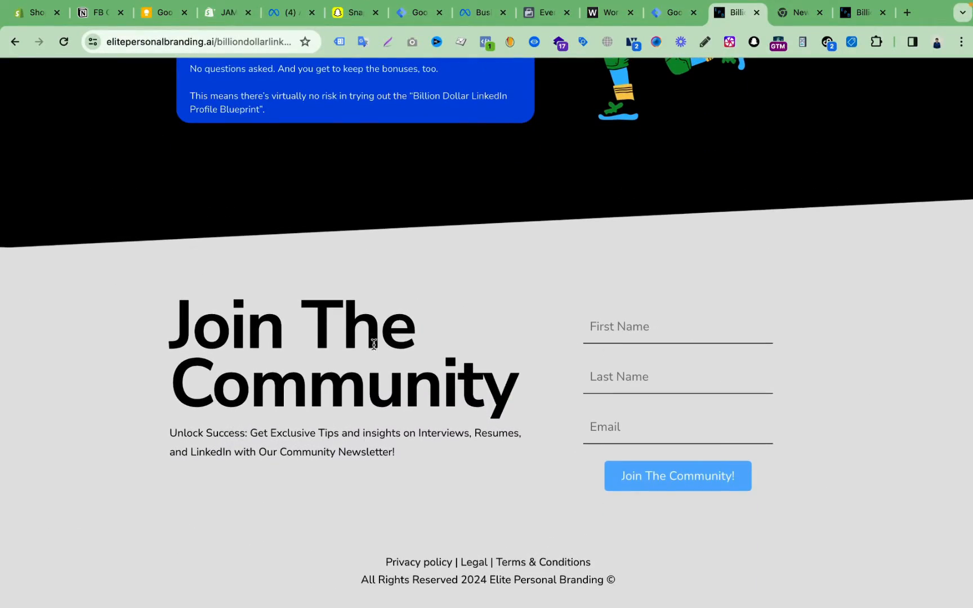
left_click(627, 330)
left_click(617, 369)
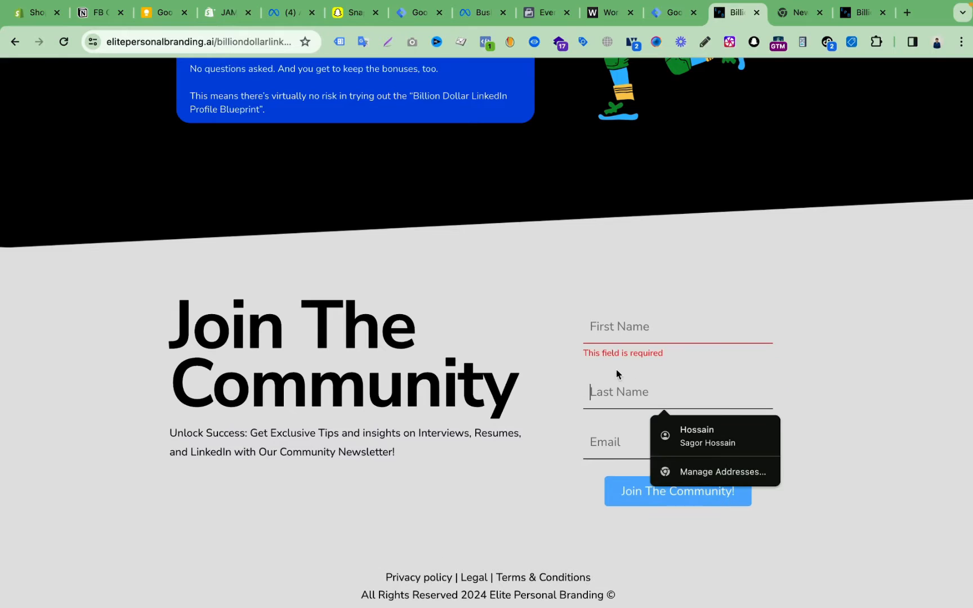
left_click(617, 437)
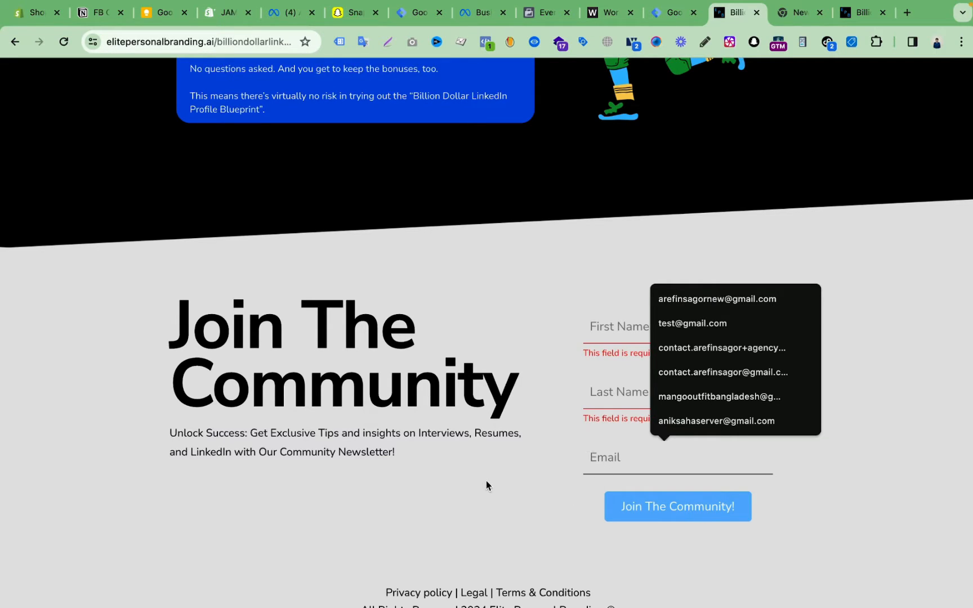
double_click(388, 454)
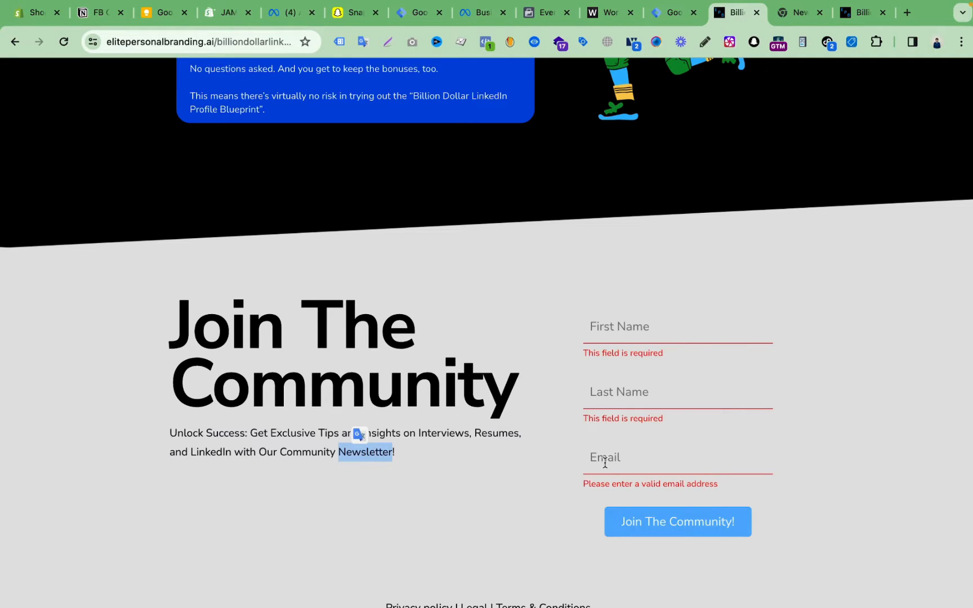
left_click(480, 419)
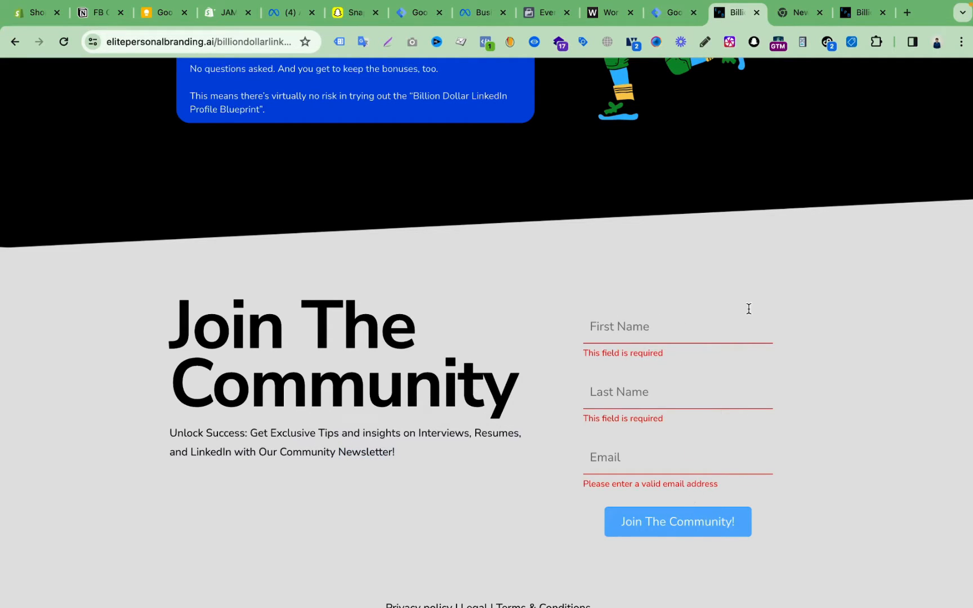
left_click(674, 13)
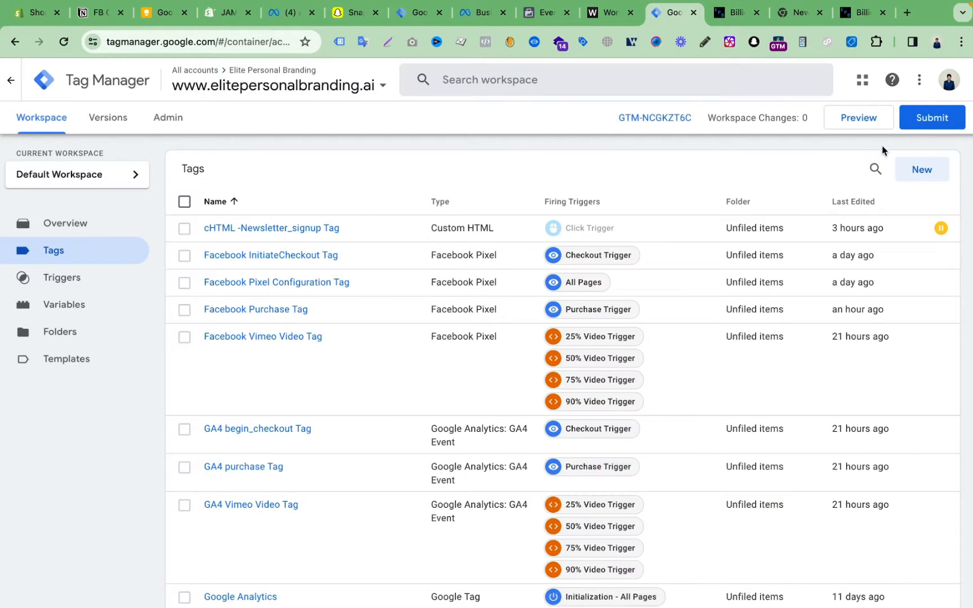
left_click(857, 123)
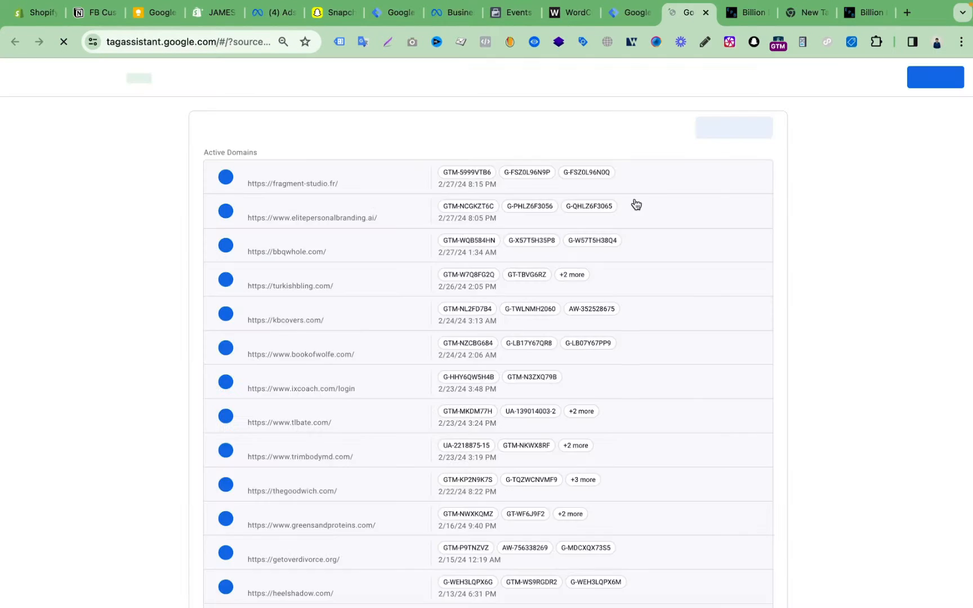
left_click(501, 393)
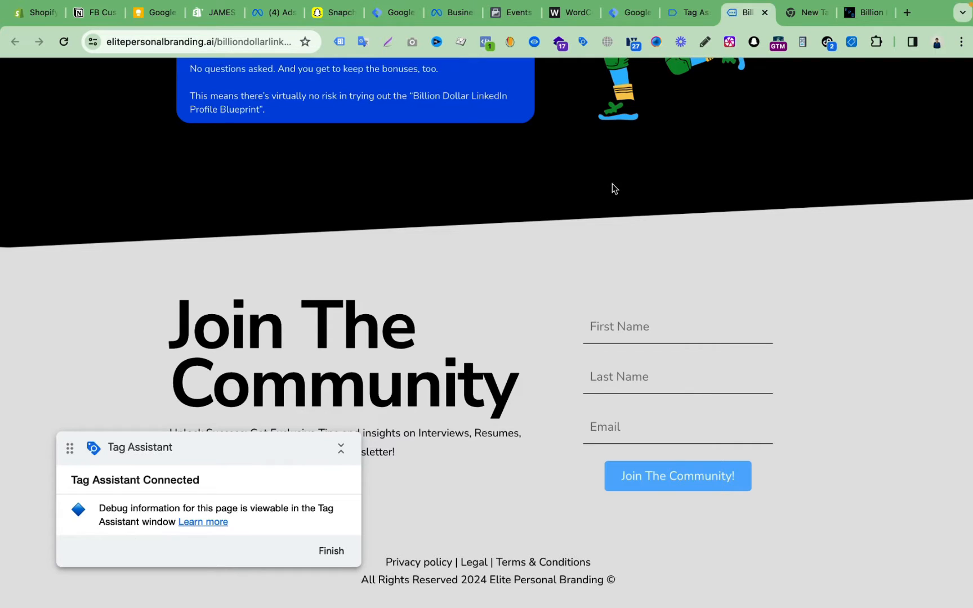
left_click(689, 12)
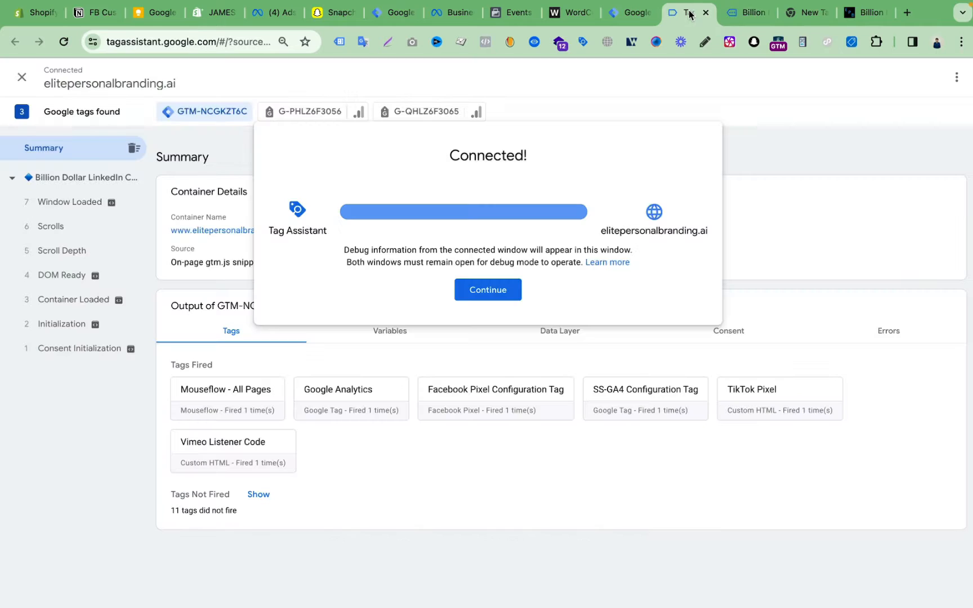
left_click(507, 294)
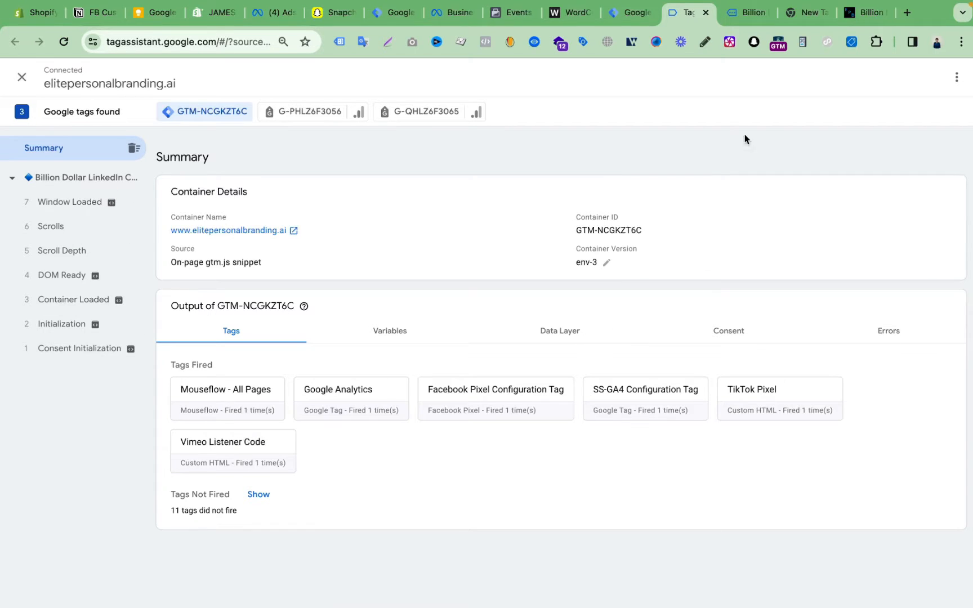
- Fill in the newsletter form on the debugged landing page with the saved first name, last name and email, and submit it
left_click(745, 12)
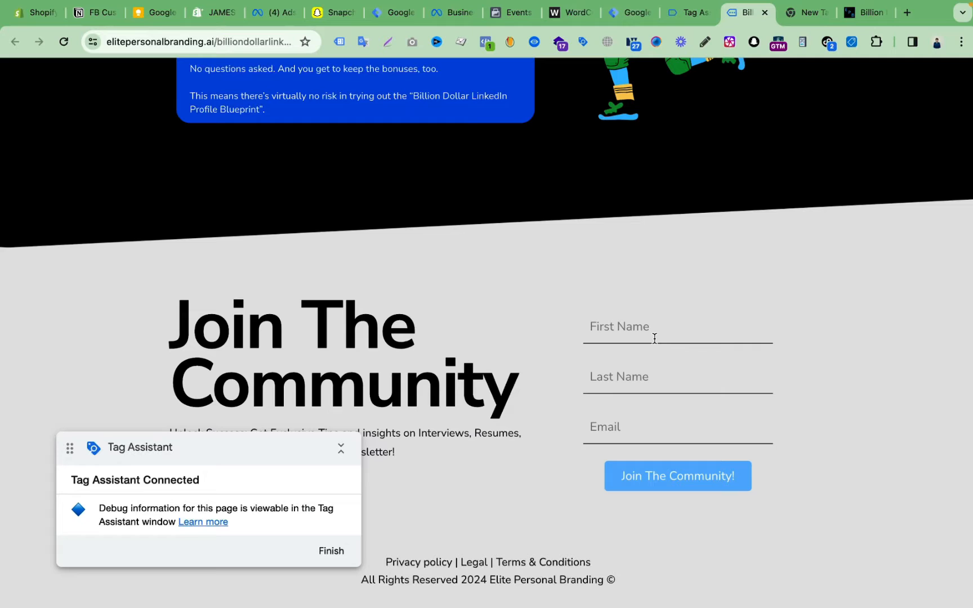
left_click(692, 14)
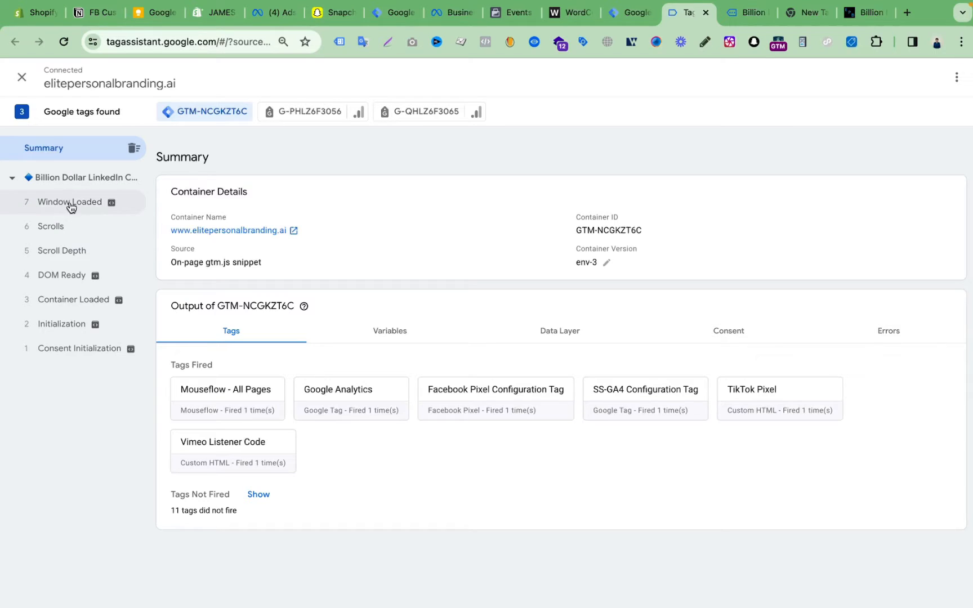
left_click(741, 17)
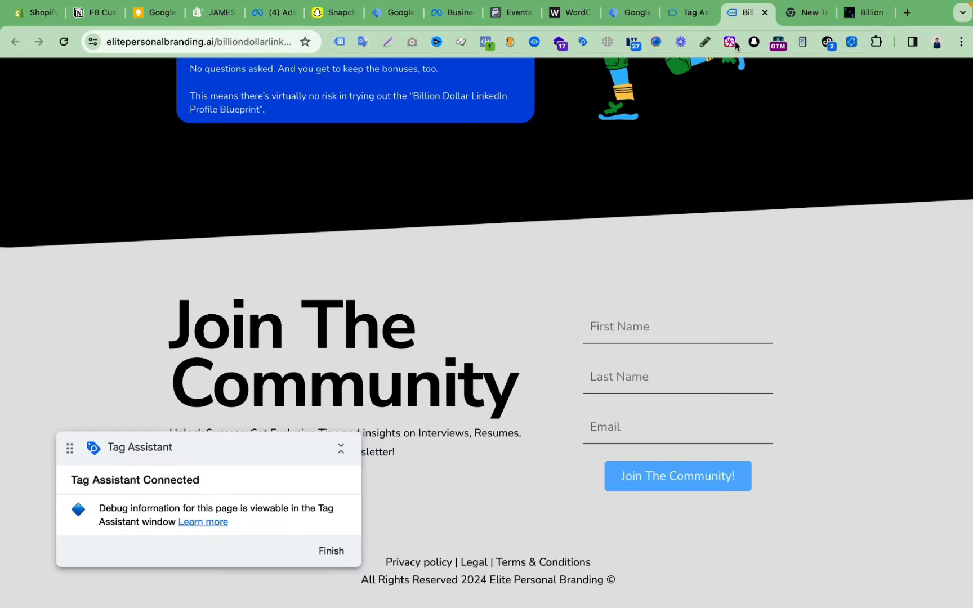
left_click(641, 326)
left_click(696, 363)
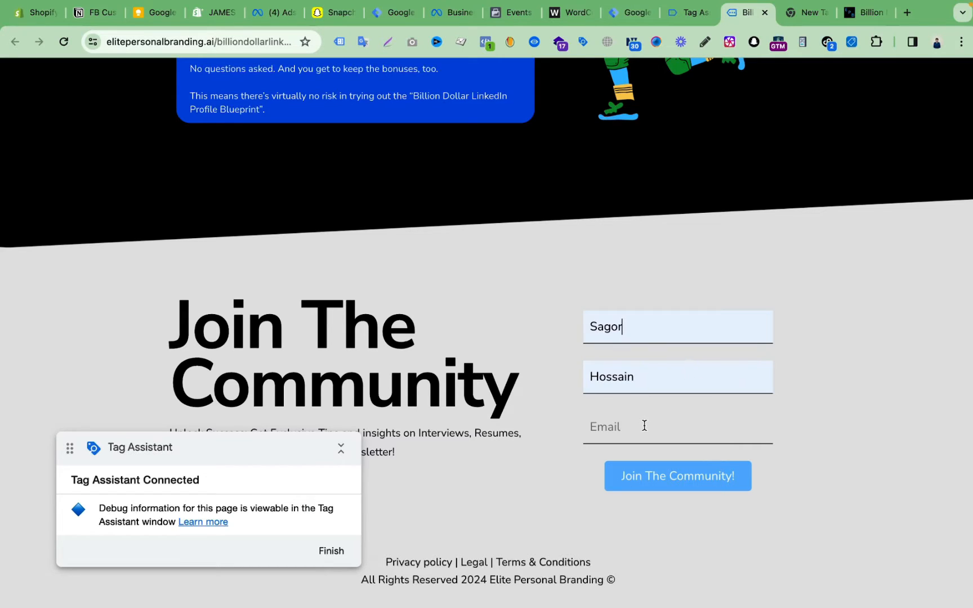
left_click(644, 426)
left_click(679, 462)
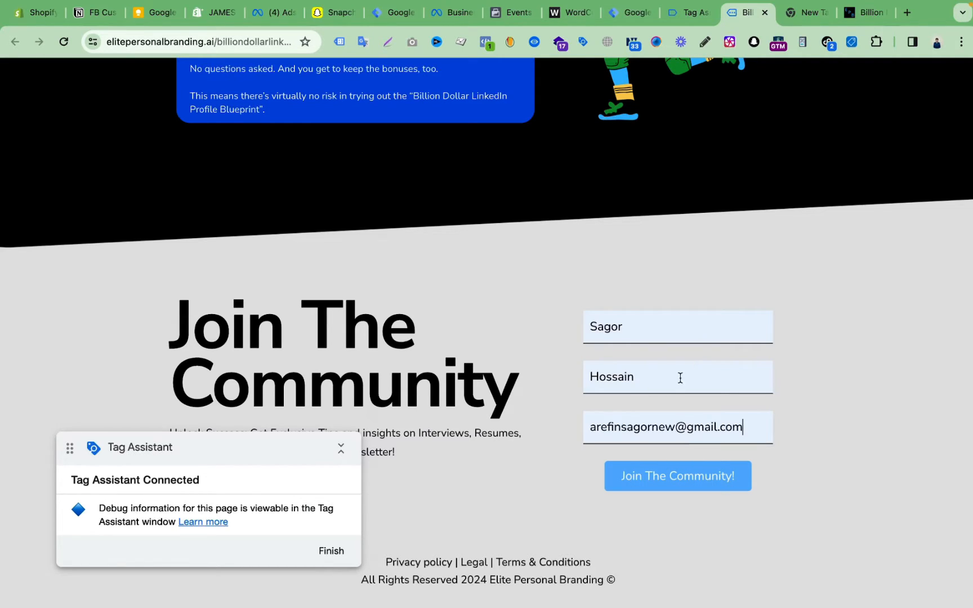
left_click(662, 481)
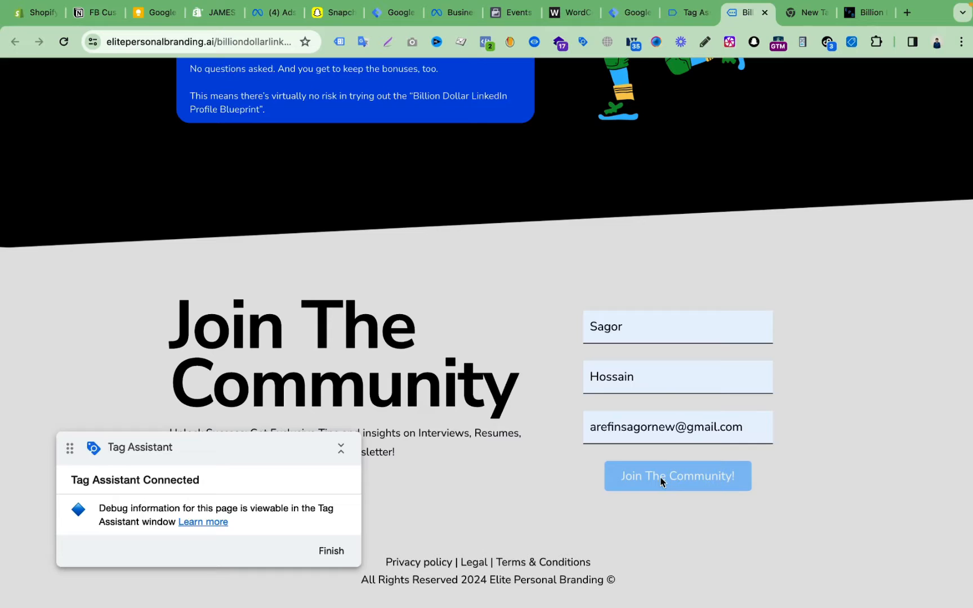
- Inspect the variables of the latest Click event in Tag Assistant, especially the Click Text value, and check the form page again
left_click(689, 19)
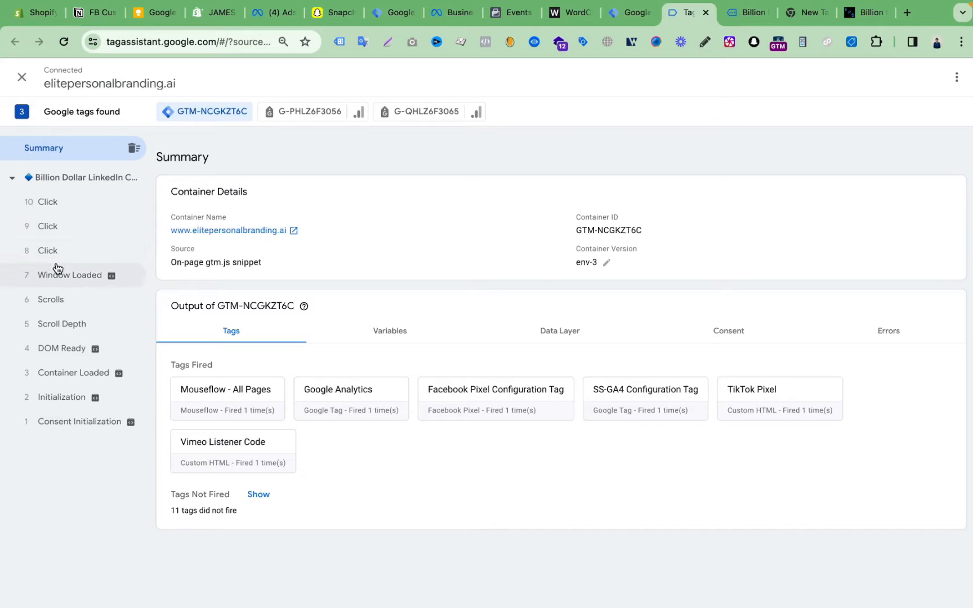
left_click(79, 208)
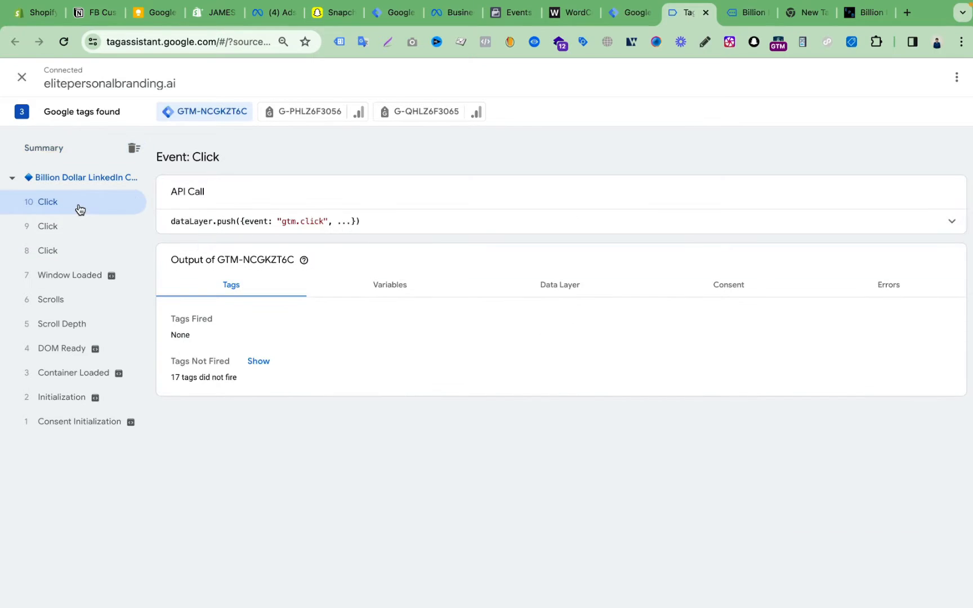
left_click(395, 285)
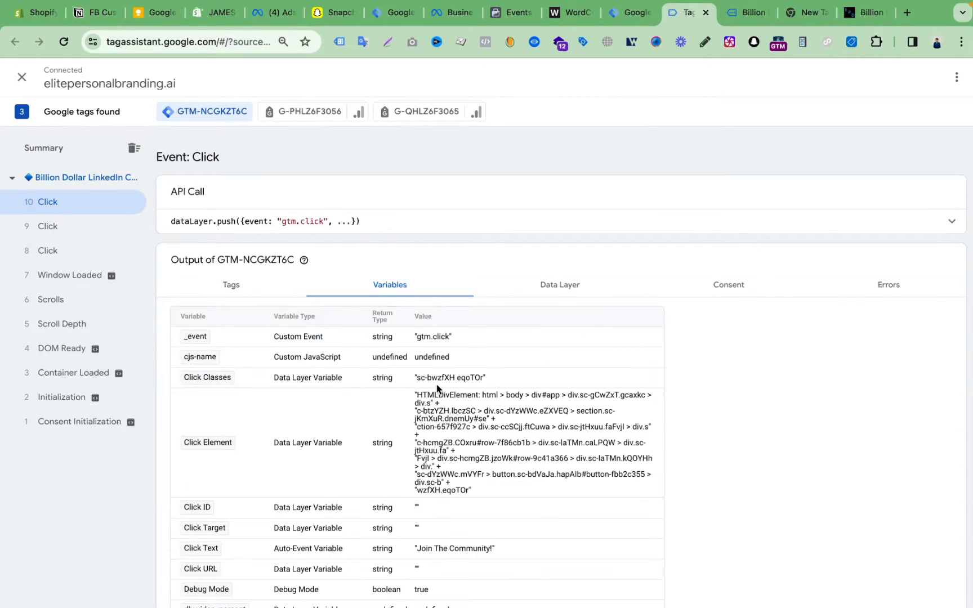
scroll(436, 384, "down", 4)
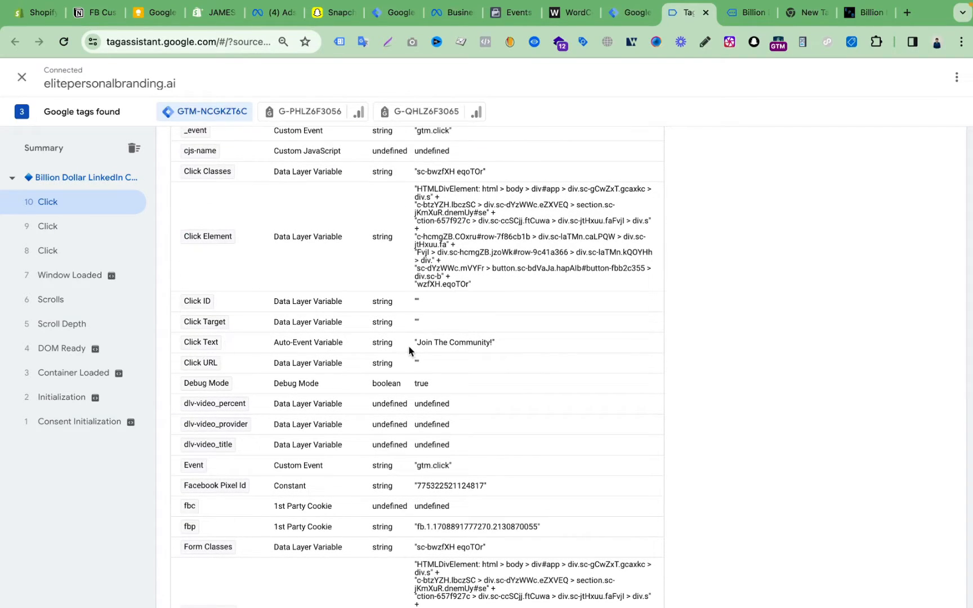
left_click_drag(416, 344, 507, 347)
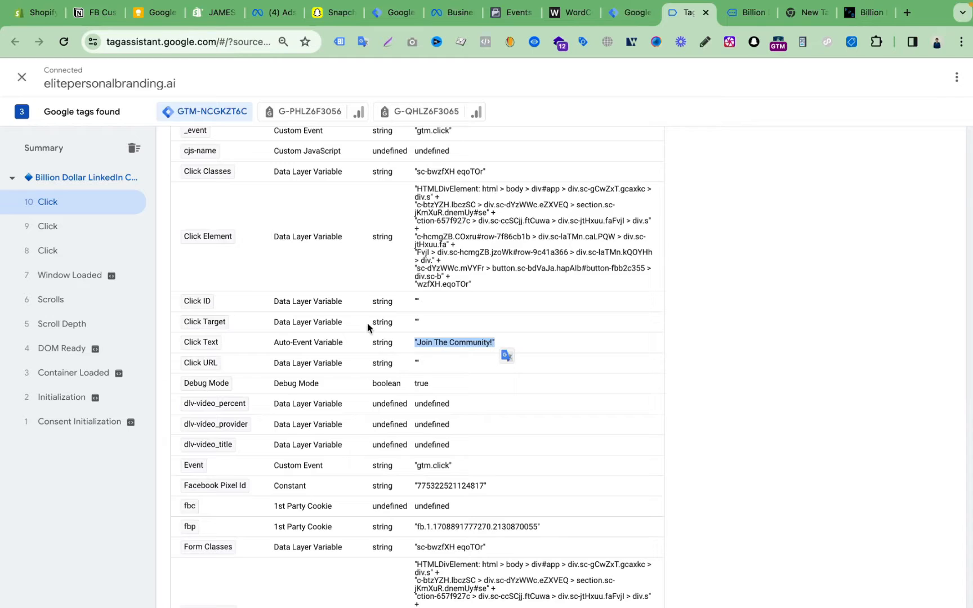
scroll(369, 329, "up", 5)
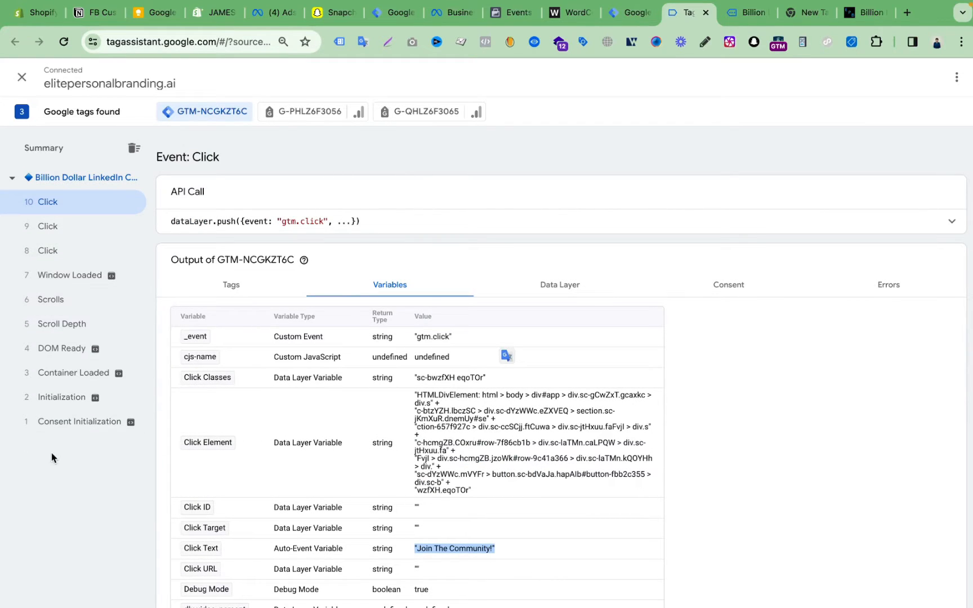
scroll(619, 338, "down", 3)
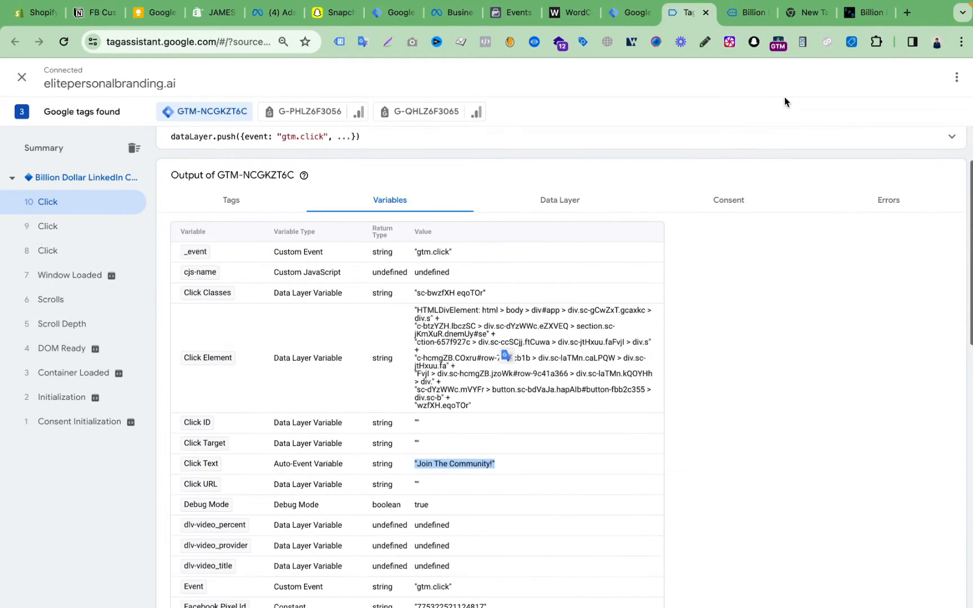
left_click(749, 12)
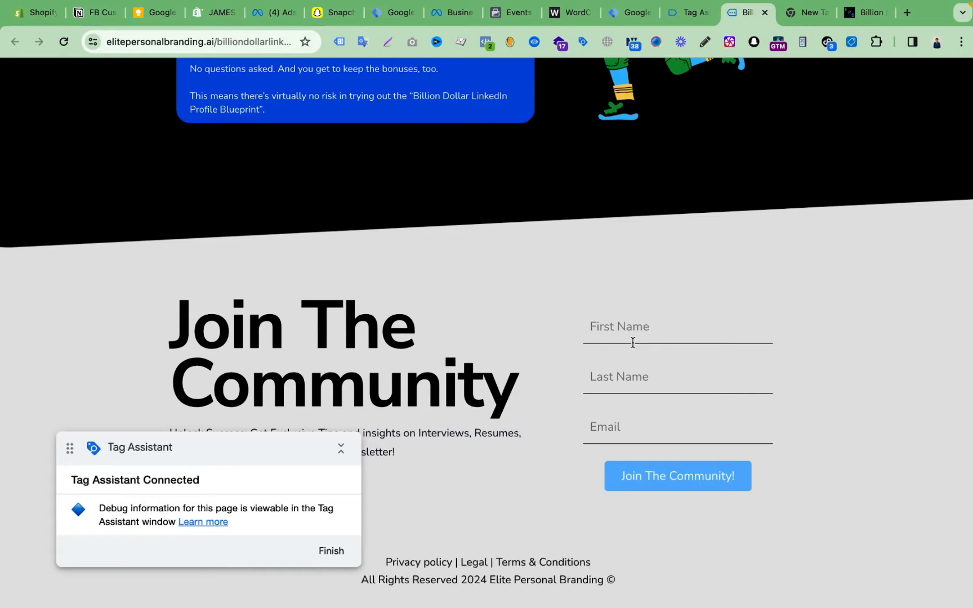
left_click(684, 18)
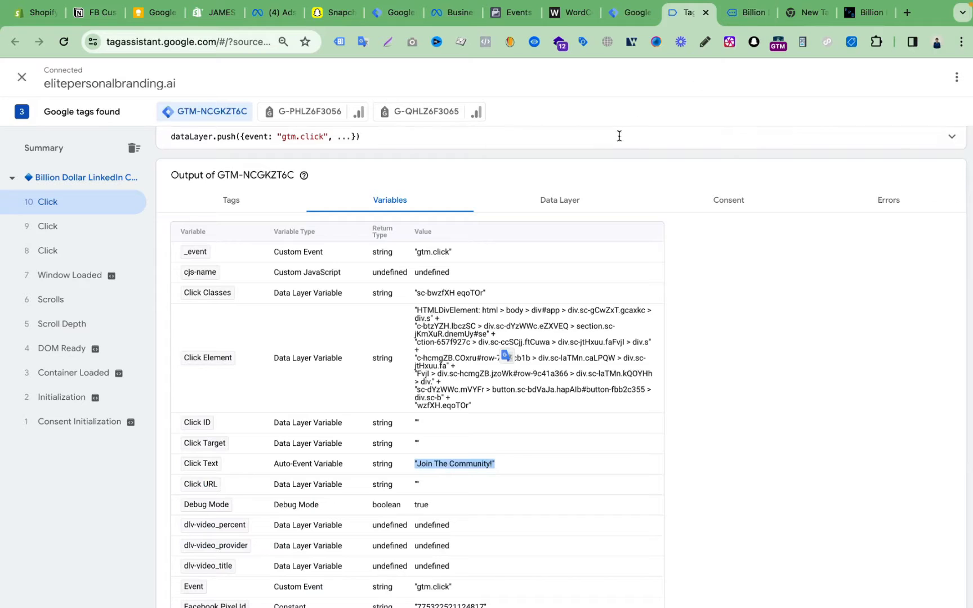
- Review the container's built-in and user-defined variables in Google Tag Manager, then return to its tag list
left_click(626, 17)
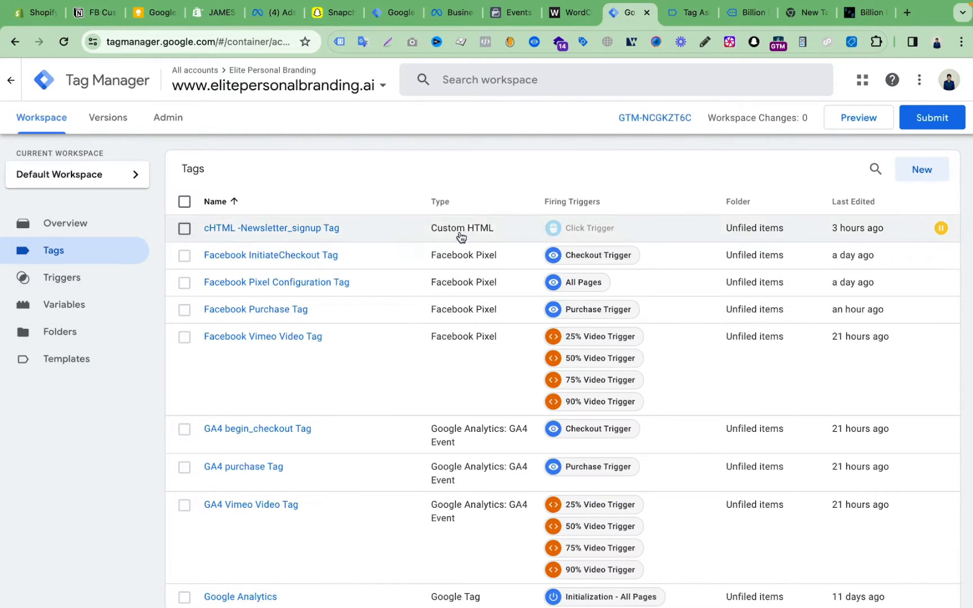
left_click(80, 314)
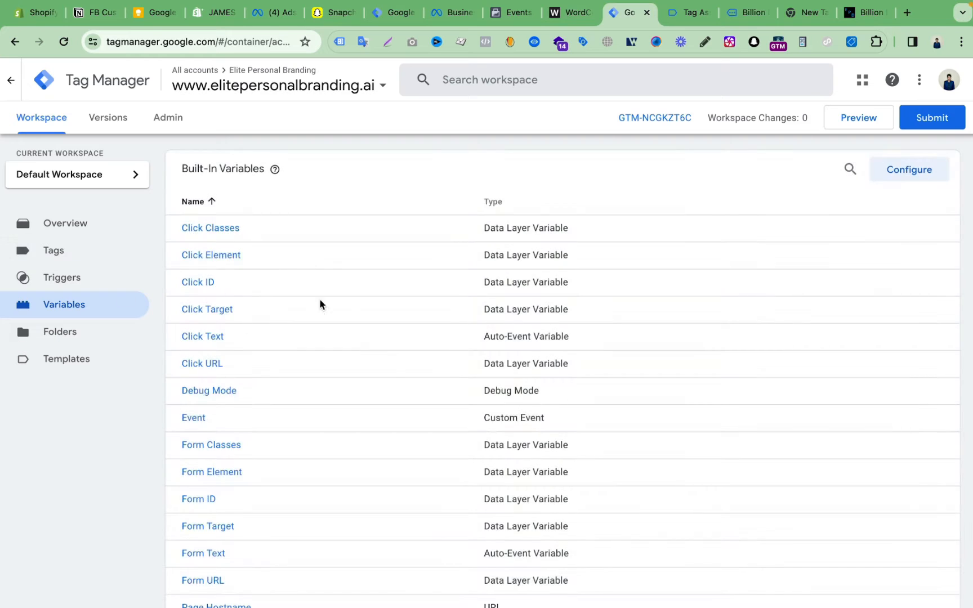
scroll(352, 299, "down", 2)
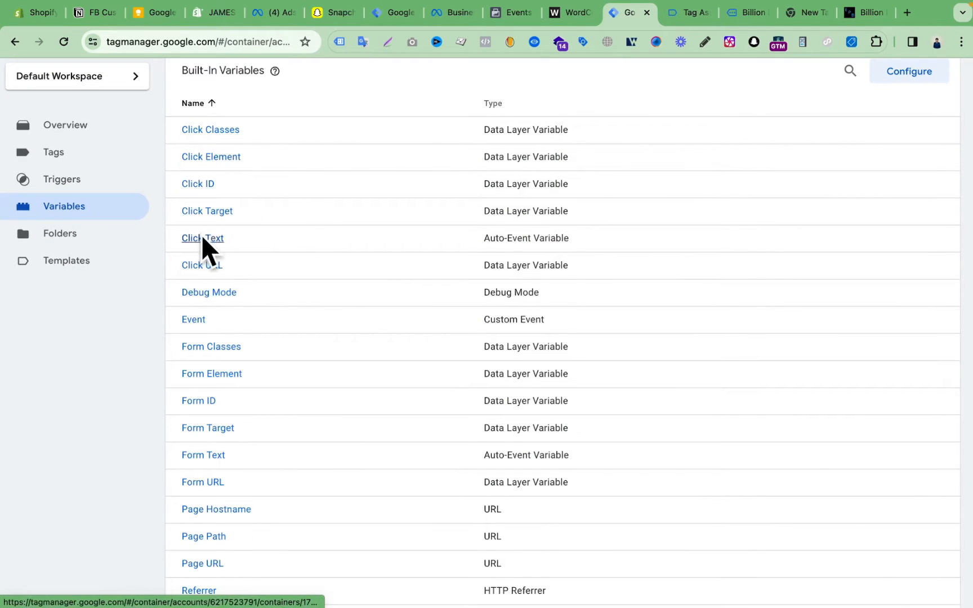
scroll(312, 307, "down", 13)
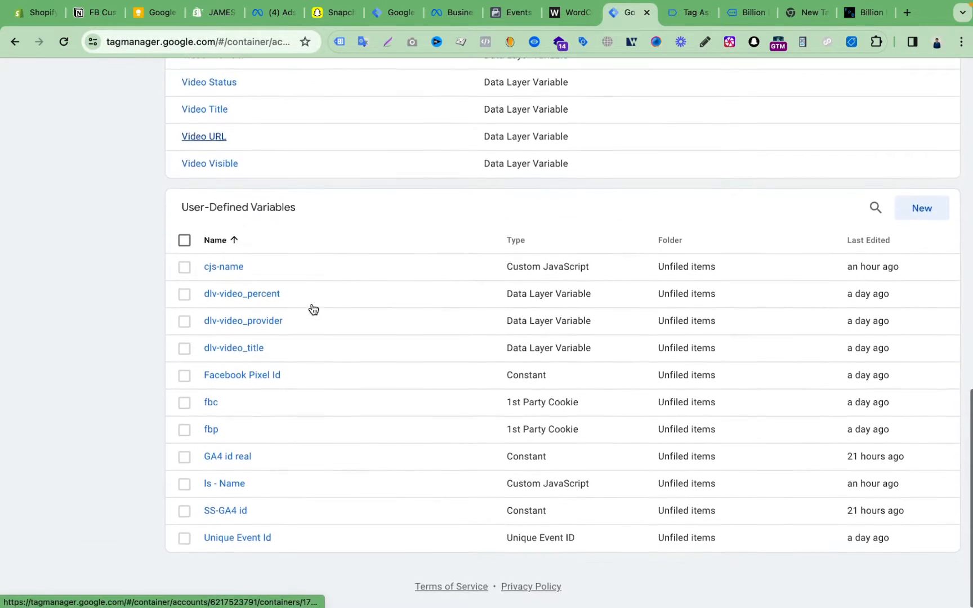
scroll(312, 307, "up", 15)
left_click(85, 257)
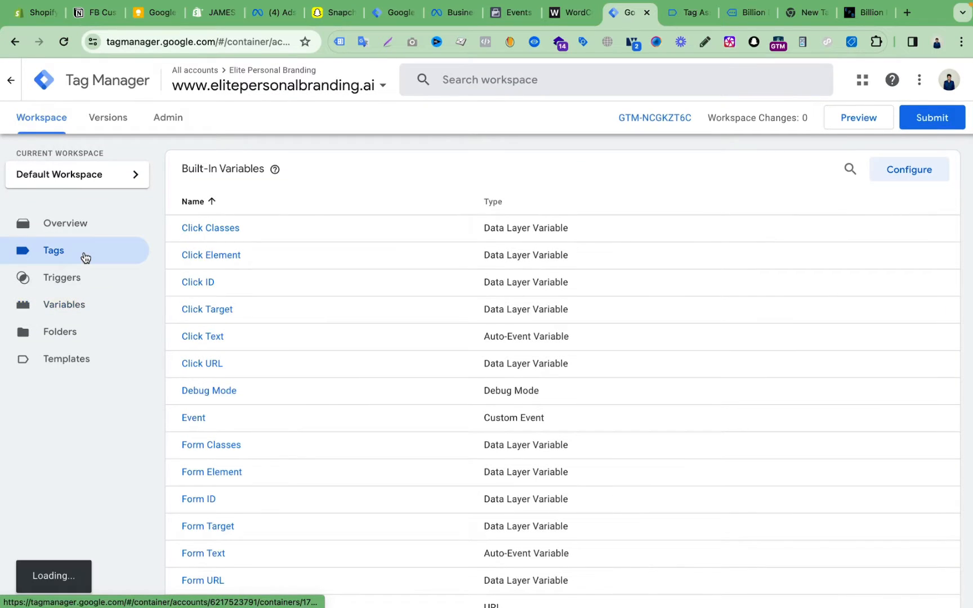
- Return to the debugged landing page and fill the newsletter form's first and last name from the saved profile, moving the Tag Assistant badge aside
left_click(687, 12)
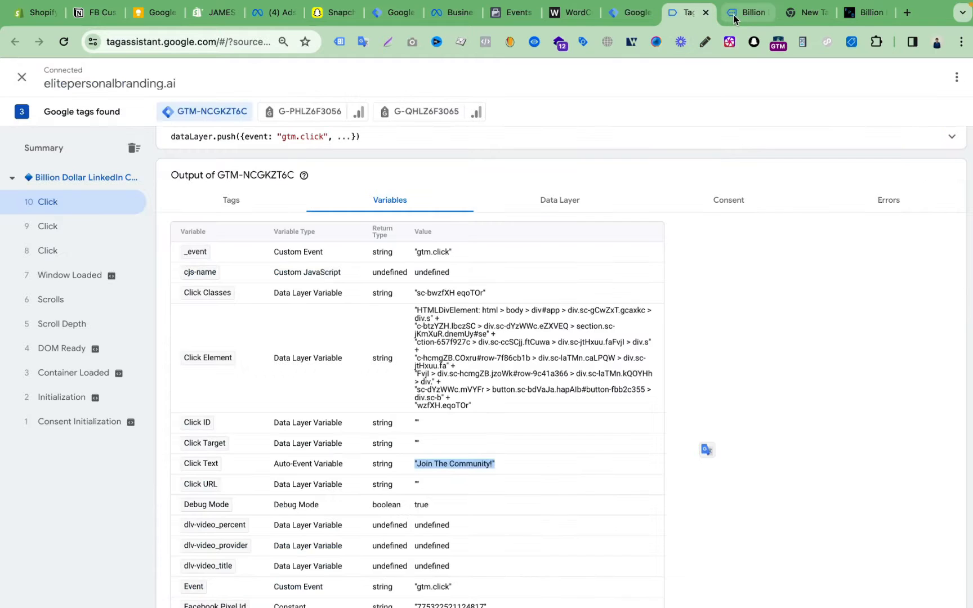
left_click(734, 17)
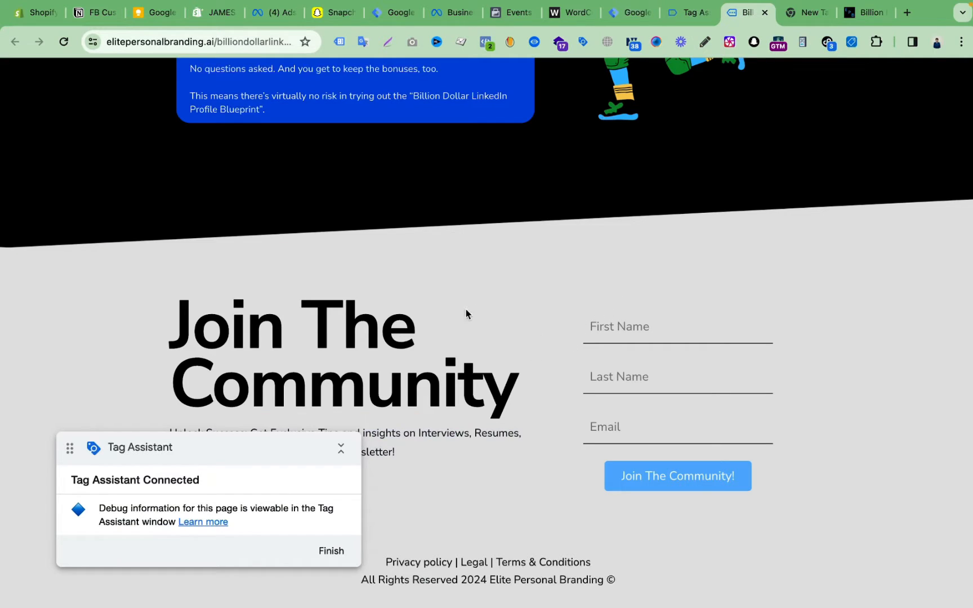
left_click(614, 329)
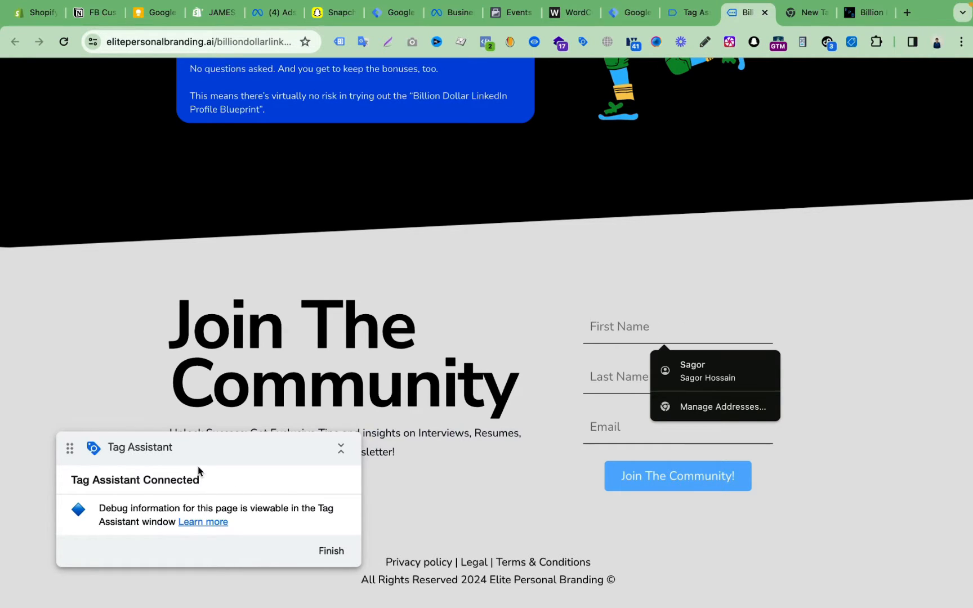
left_click_drag(230, 455, 189, 244)
left_click(686, 363)
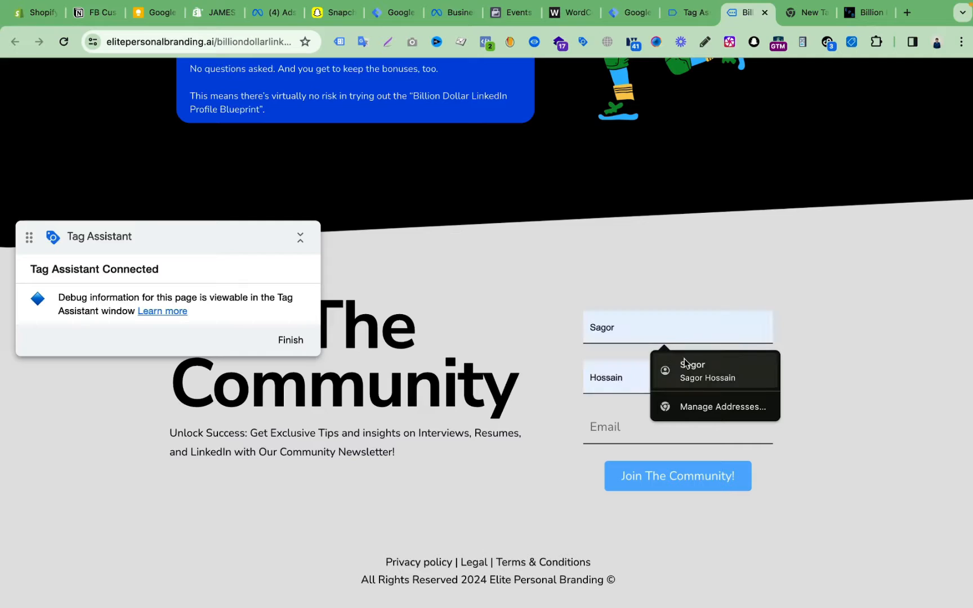
- Inspect the form's First Name field in the developer tools and copy its JS path
double_click(627, 325)
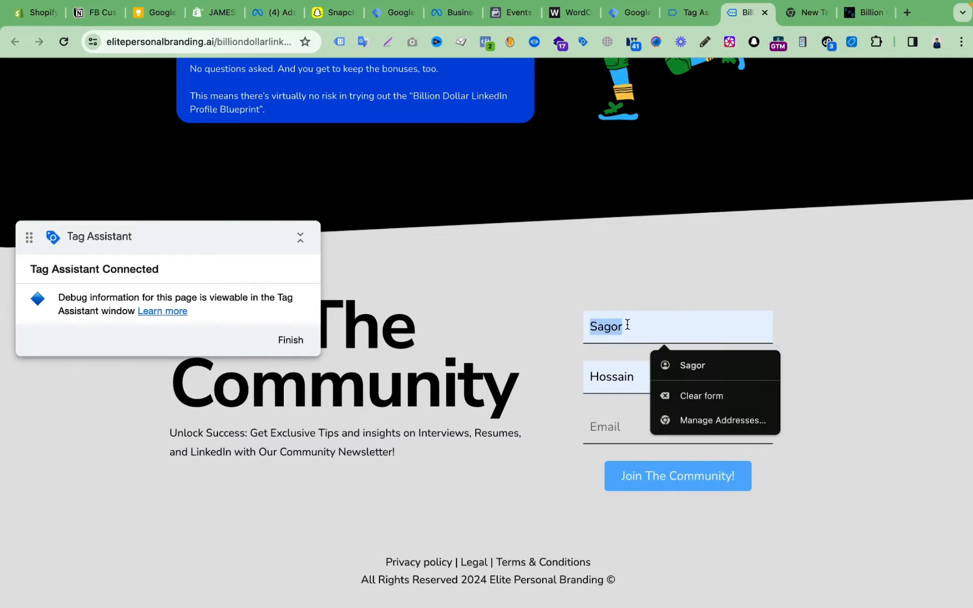
right_click(626, 325)
left_click(603, 328)
right_click(603, 327)
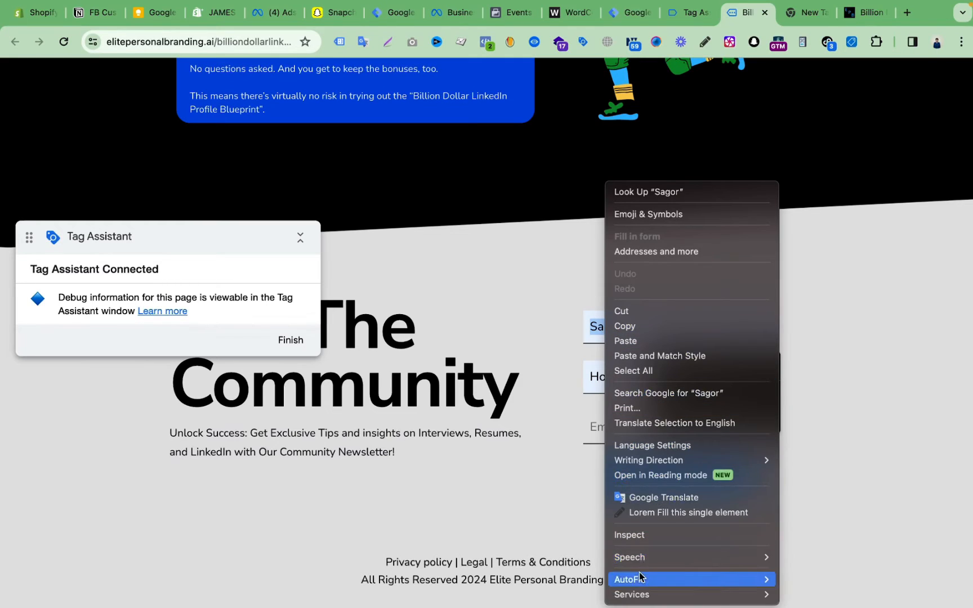
left_click(643, 535)
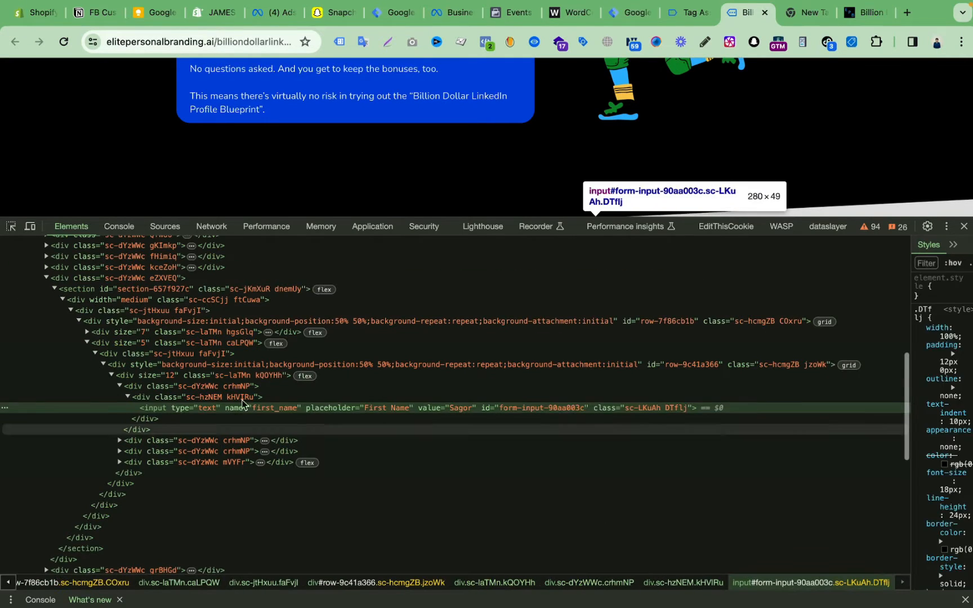
right_click(186, 414)
mouse_move(206, 408)
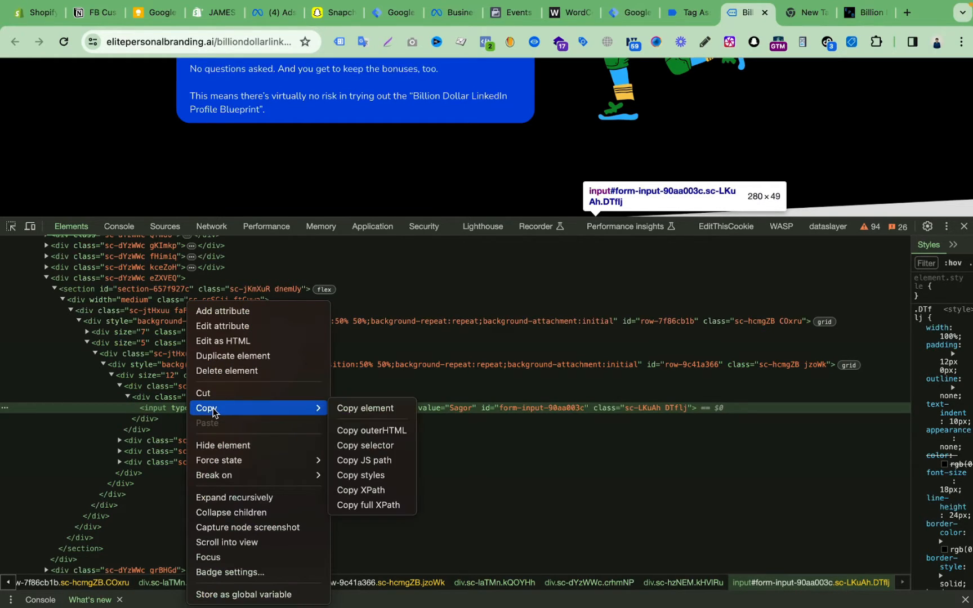
left_click(370, 460)
- Clear the enlarged console view and evaluate document.querySelector("#form-input-90aa003c").value to read the First Name field
left_click(119, 226)
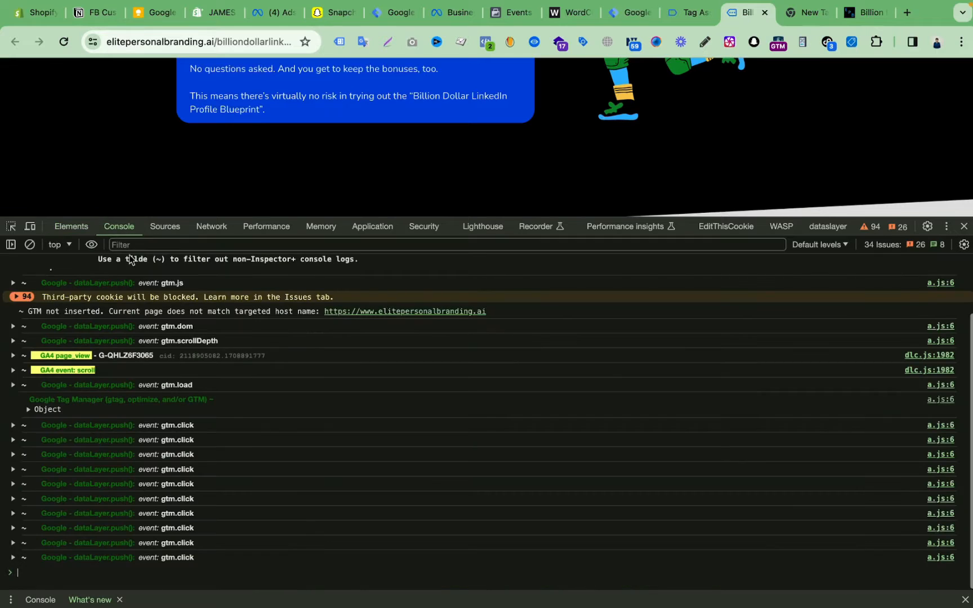
left_click_drag(434, 217, 434, 390)
left_click(30, 418)
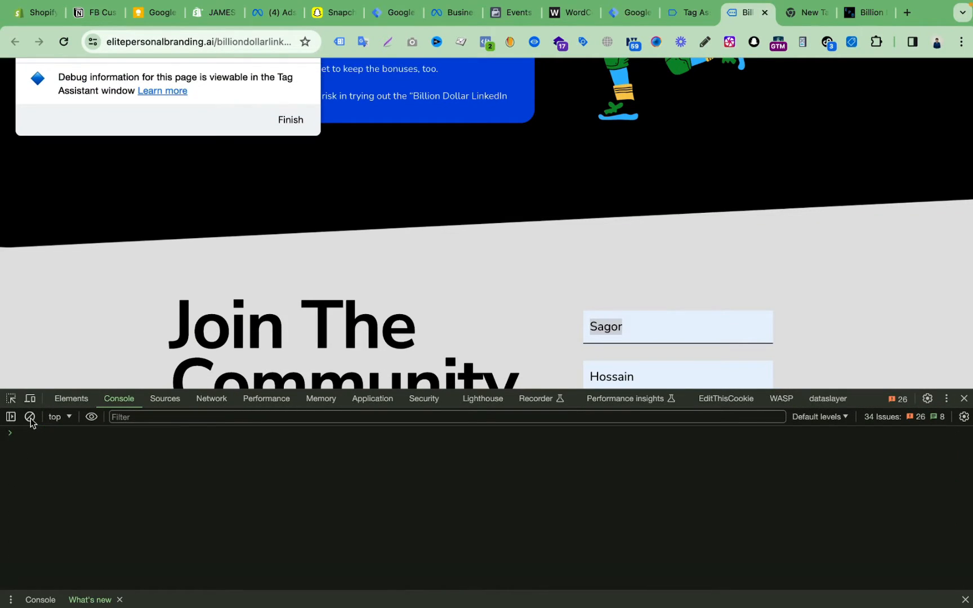
left_click(43, 434)
key("super+v")
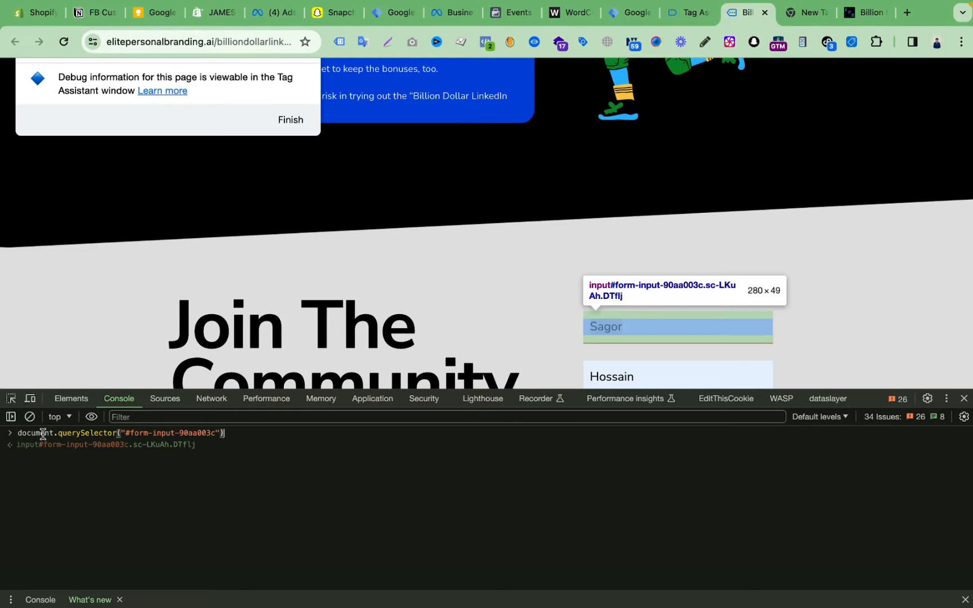
type(".")
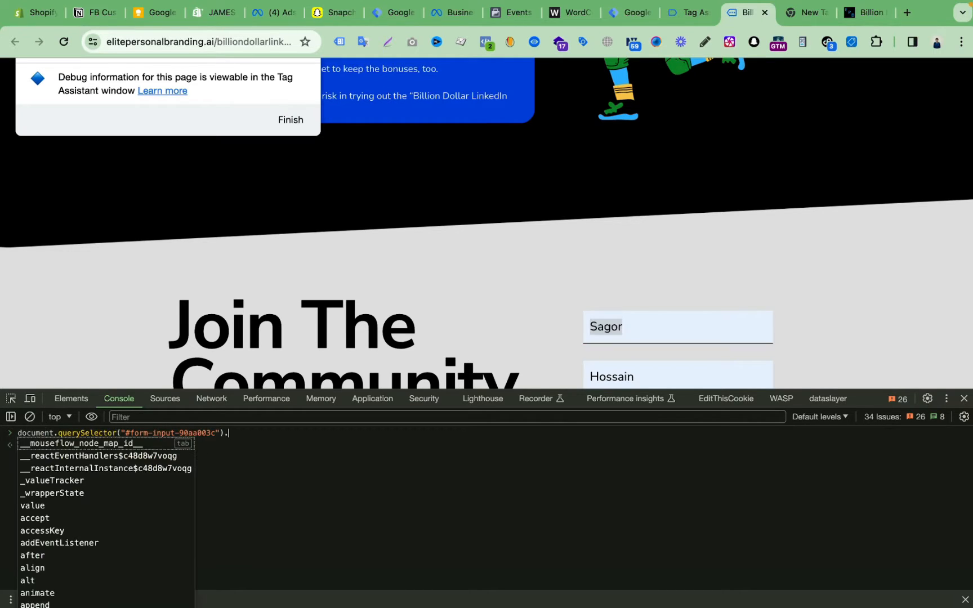
type("val")
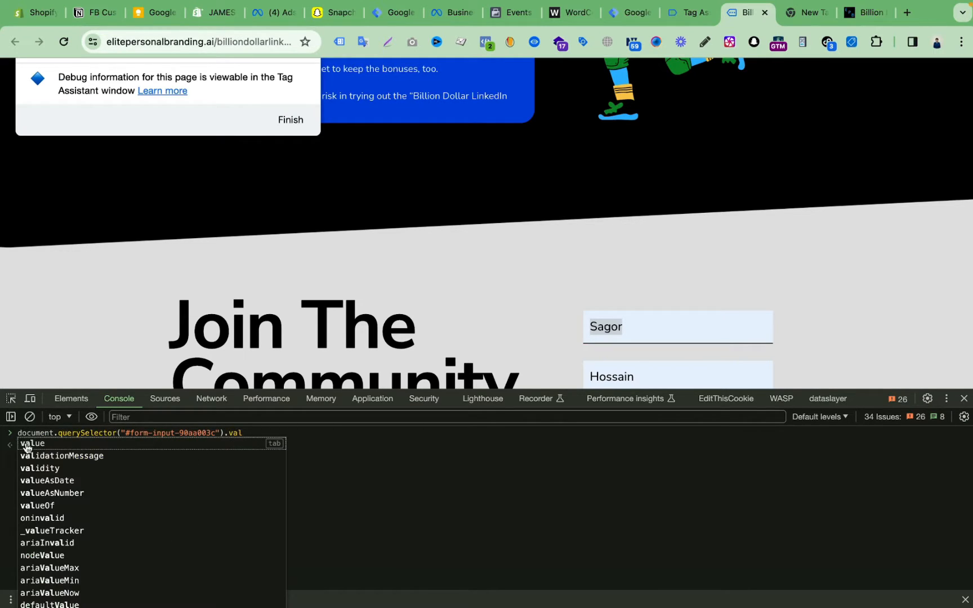
key("Tab")
key("Return")
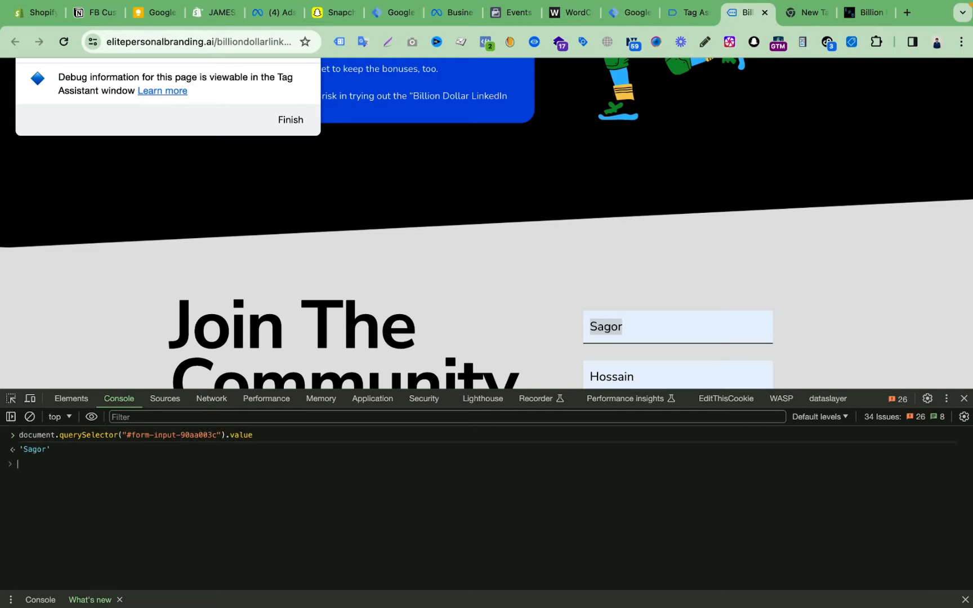
left_click_drag(22, 450, 71, 449)
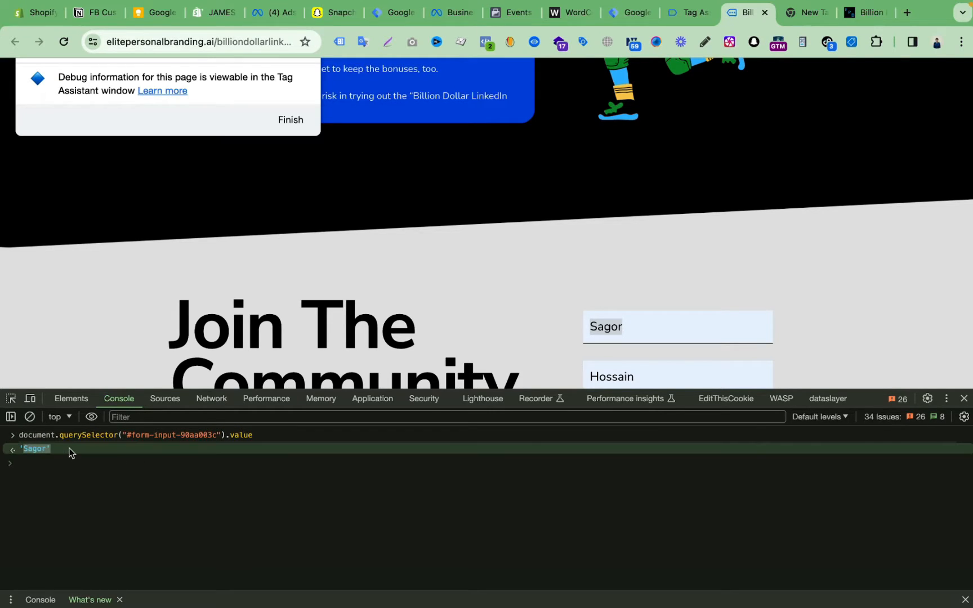
- Copy the evaluated expression from the console and append the last name to the form's First Name field
triple_click(248, 436)
right_click(248, 436)
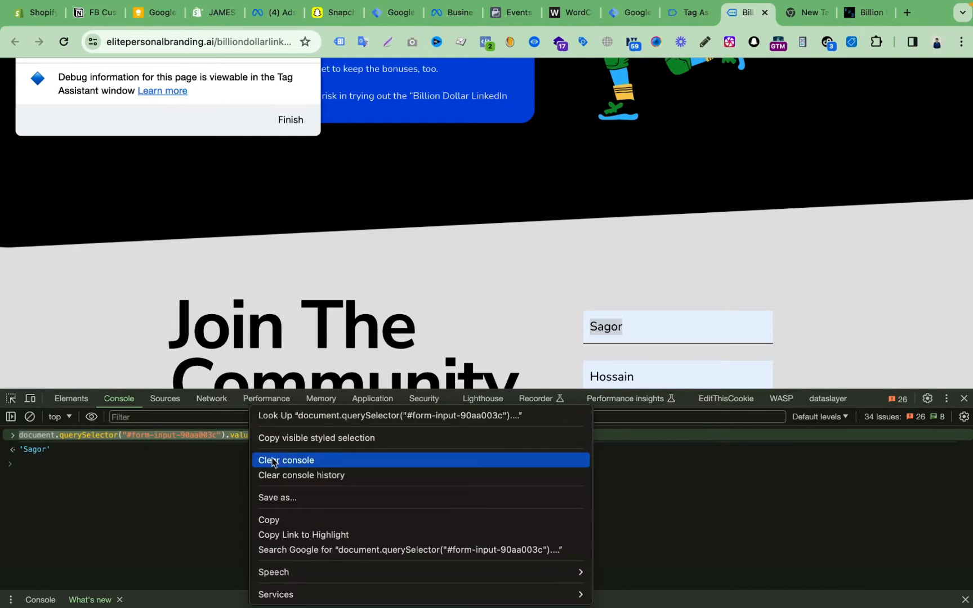
left_click(276, 521)
left_click(658, 320)
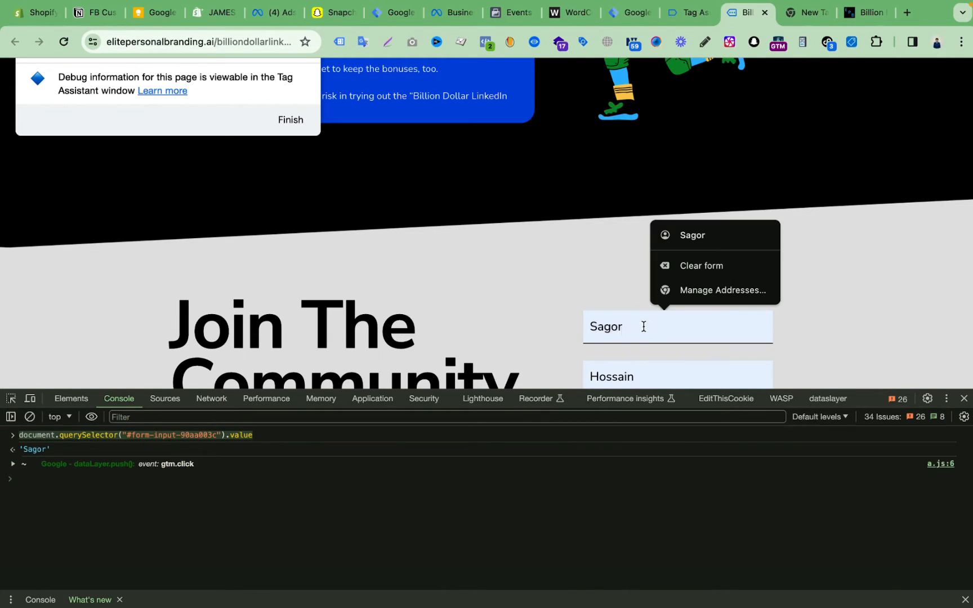
left_click(640, 327)
type("hossain")
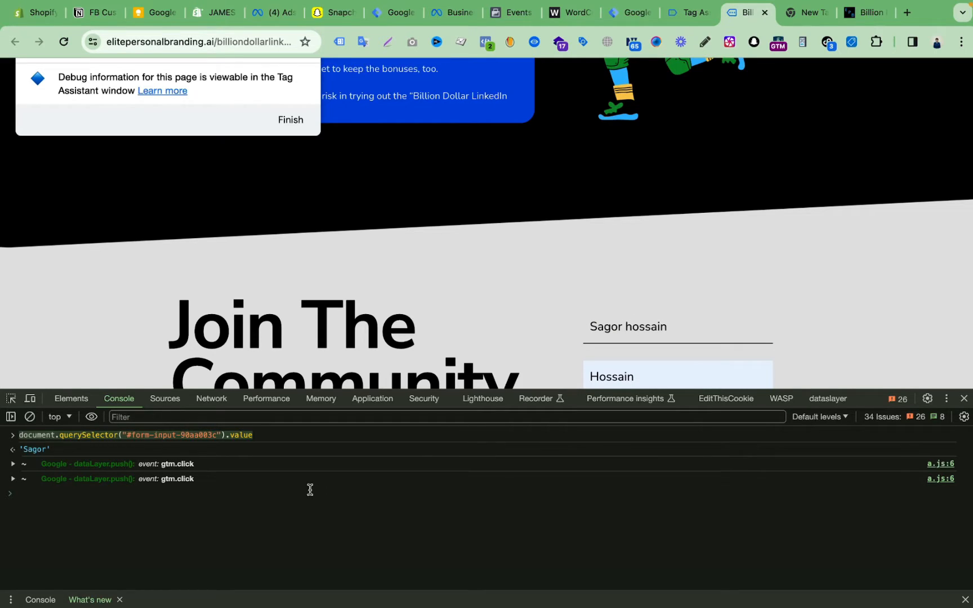
- Run the copied expression again in the console to check the edited First Name value
left_click(209, 494)
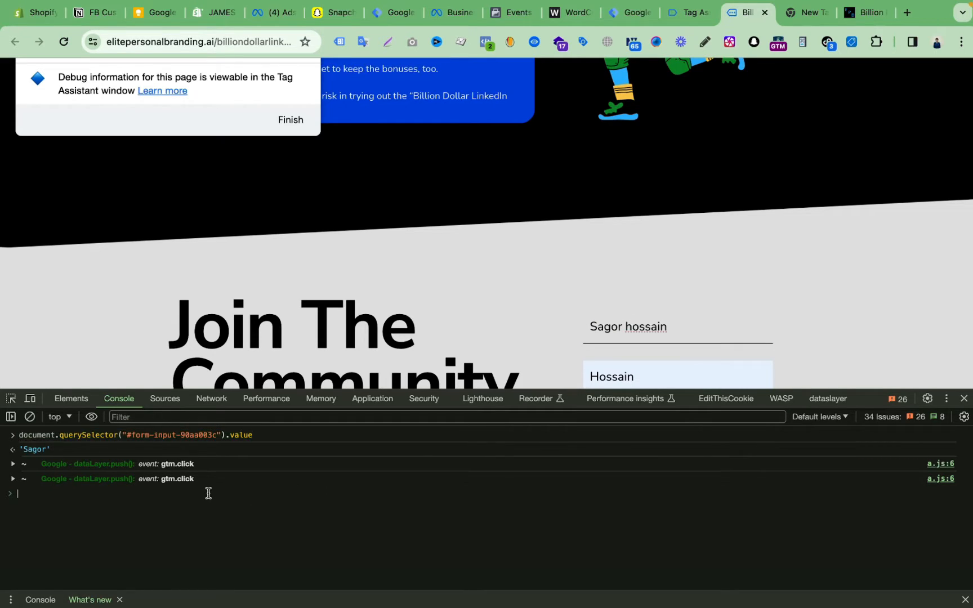
key("super+v")
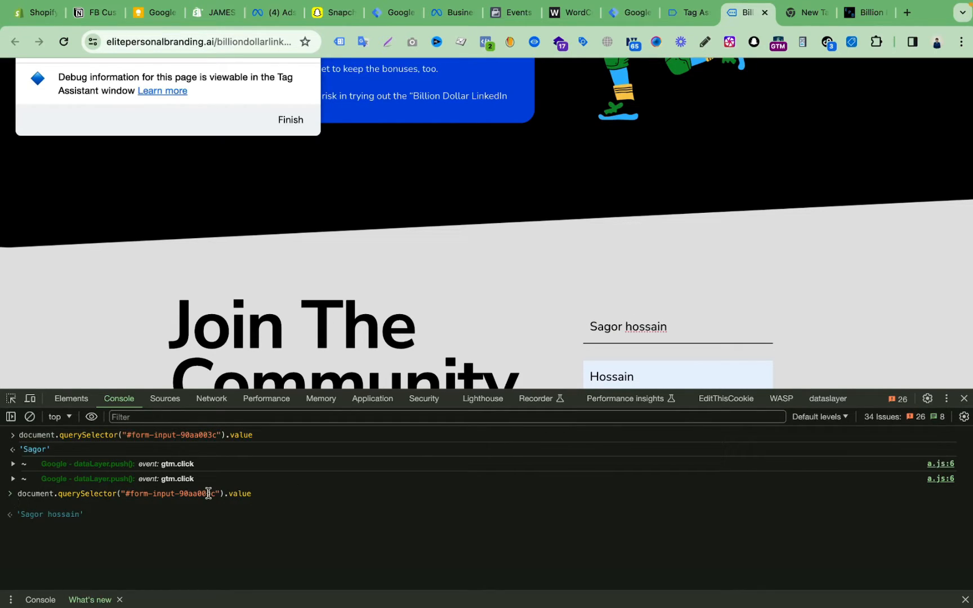
key("Return")
left_click_drag(22, 507, 91, 511)
- Copy the first document.querySelector("#form-input-90aa003c").value expression from the console history again
scroll(639, 276, "down", 3)
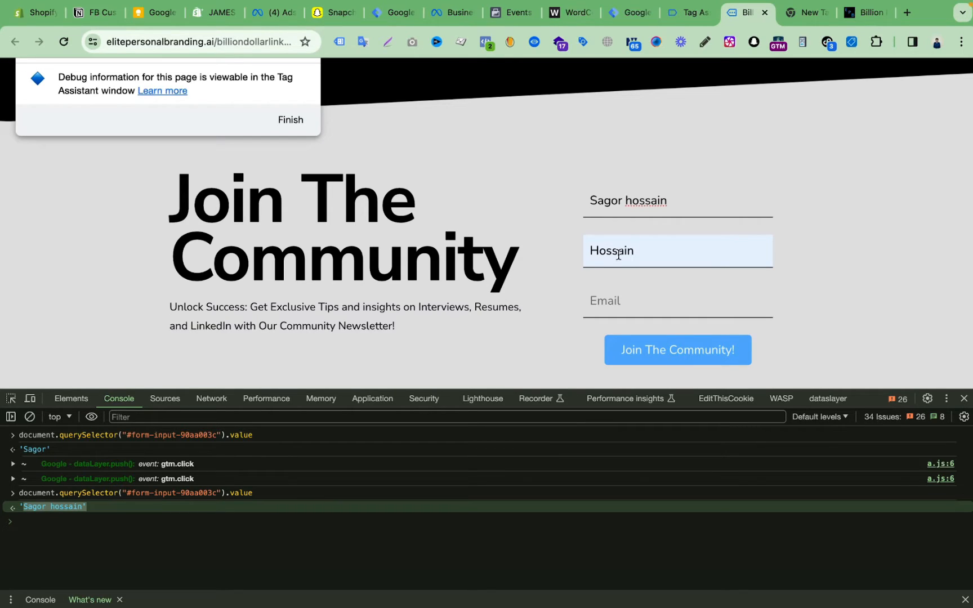
left_click(248, 438)
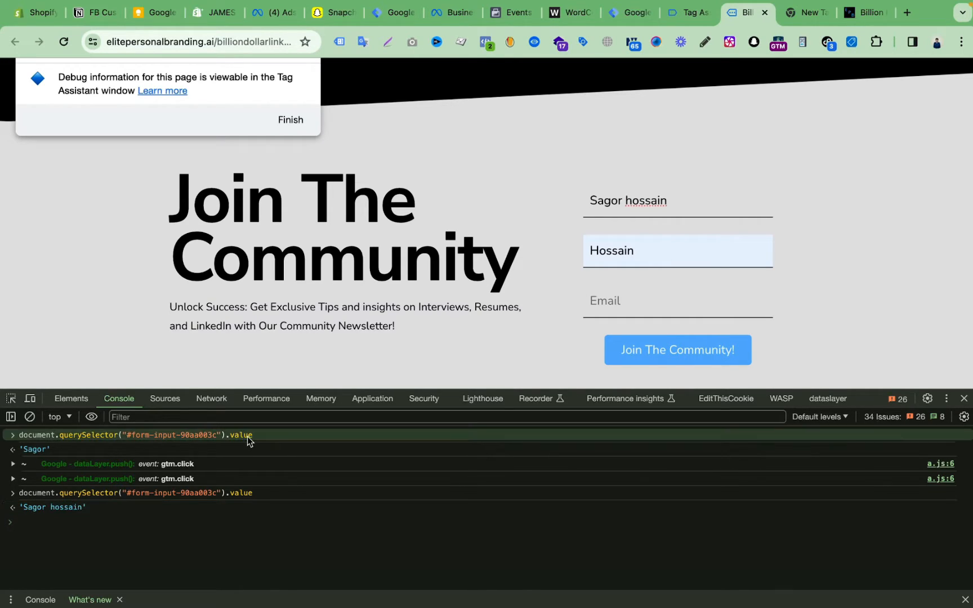
triple_click(248, 441)
right_click(248, 441)
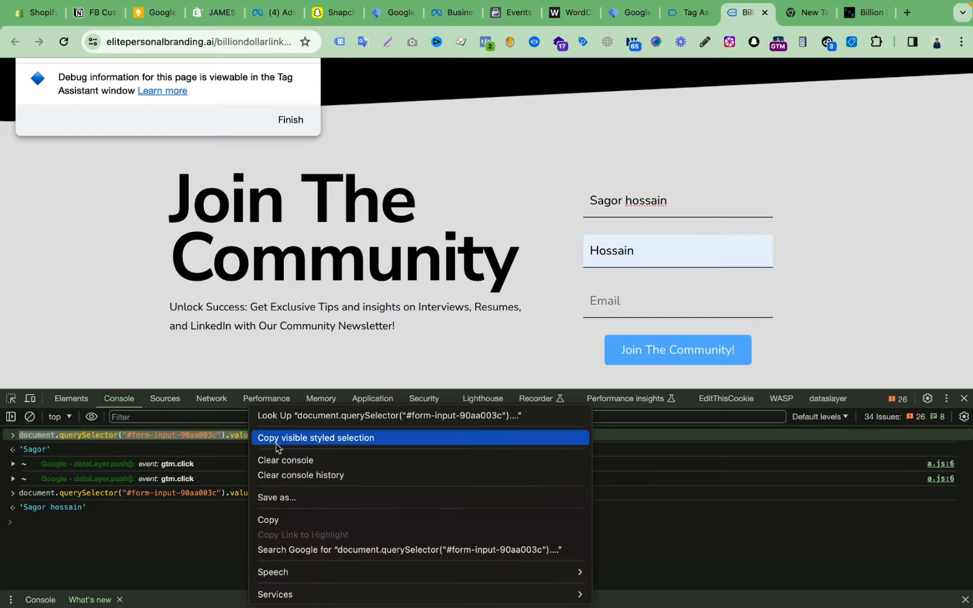
left_click(284, 522)
double_click(633, 207)
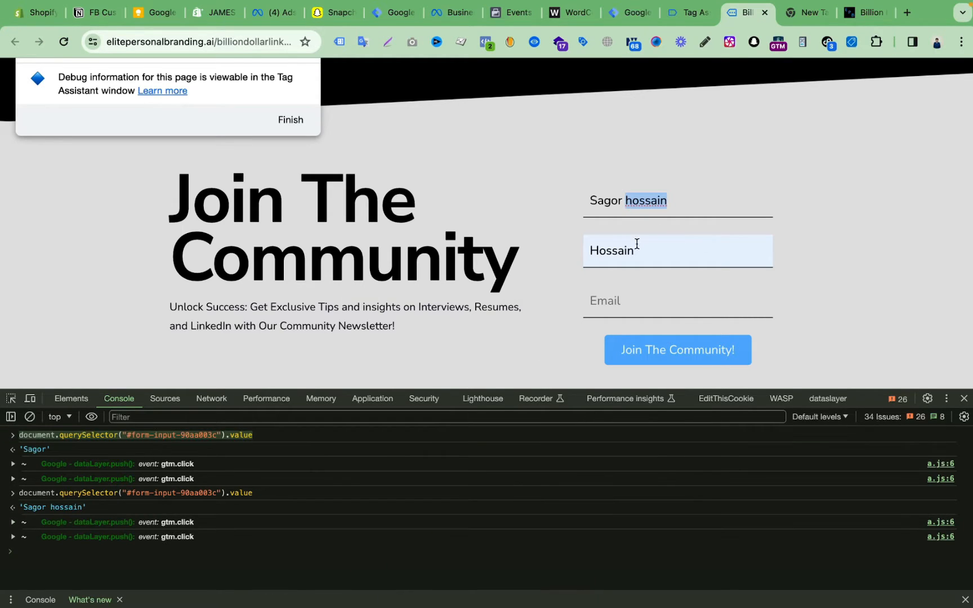
left_click(622, 253)
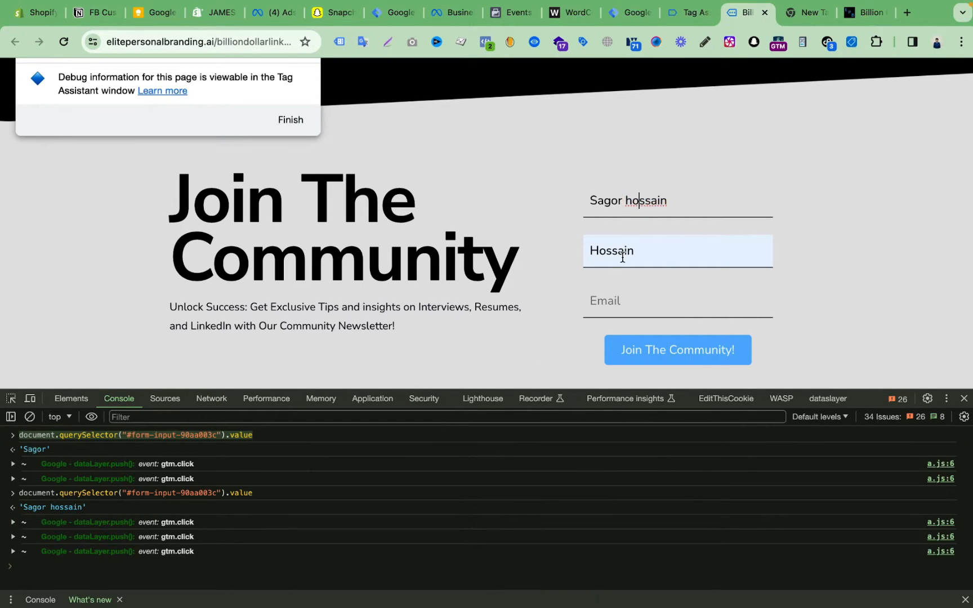
left_click(624, 256)
left_click(618, 307)
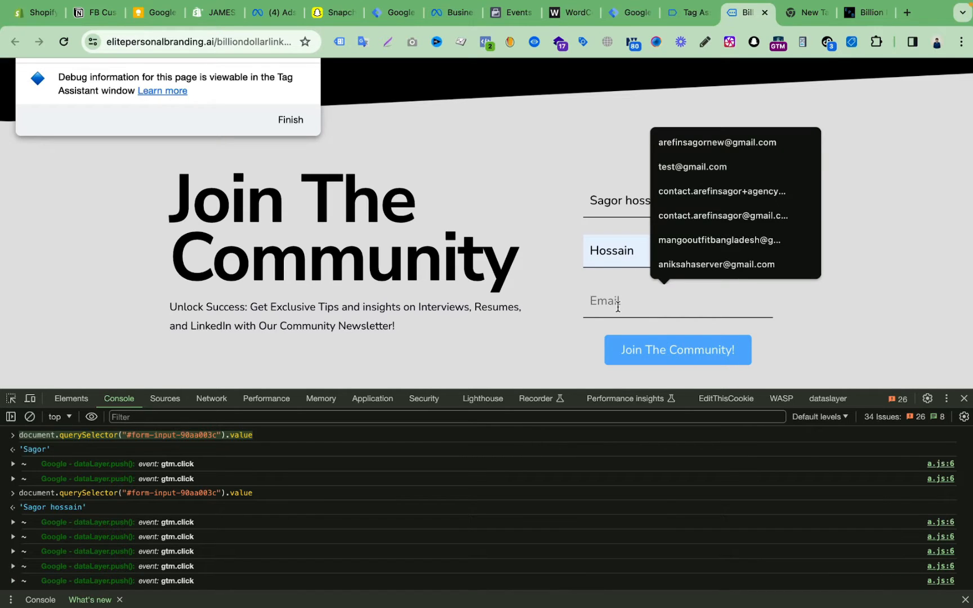
left_click(865, 280)
- Review the First Name, Last Name and Email selector expressions in the WordCounter notes, then return to the landing page form
left_click(569, 13)
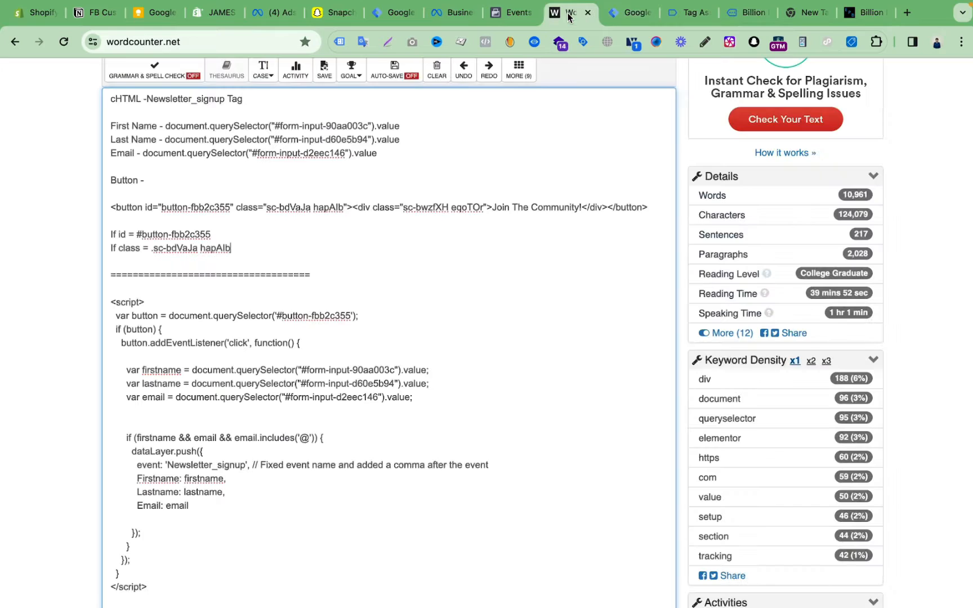
scroll(292, 187, "up", 2)
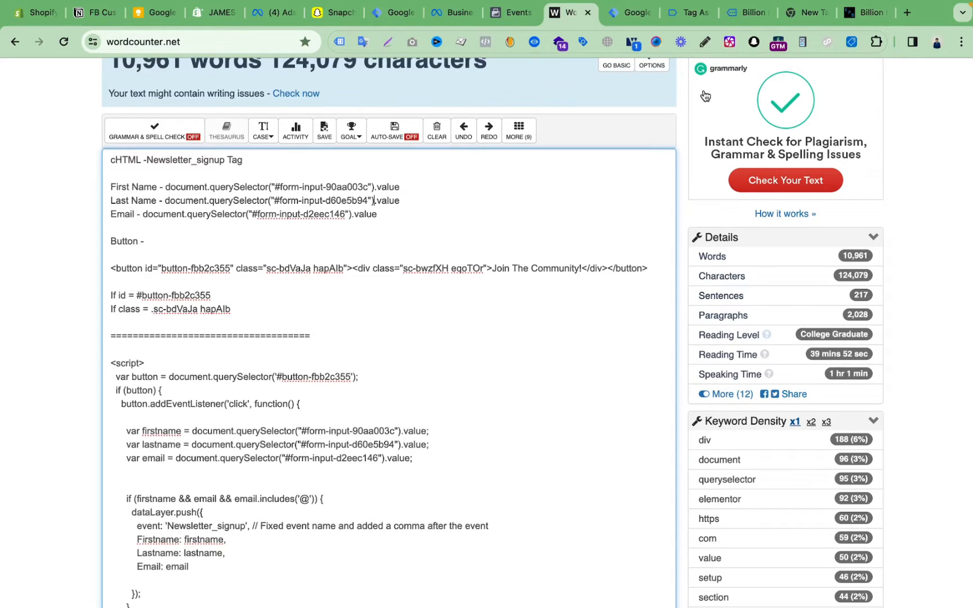
left_click(743, 14)
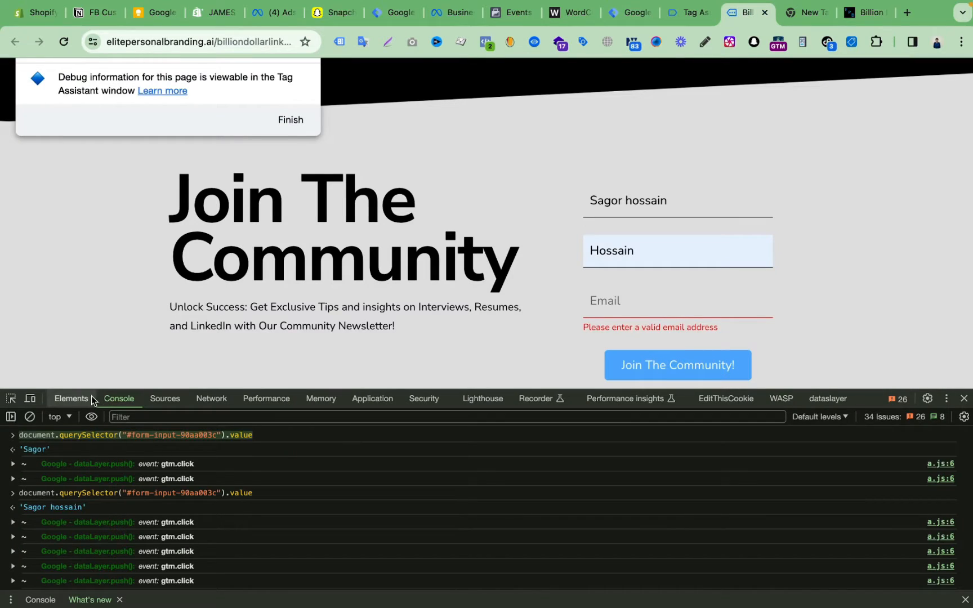
left_click(635, 22)
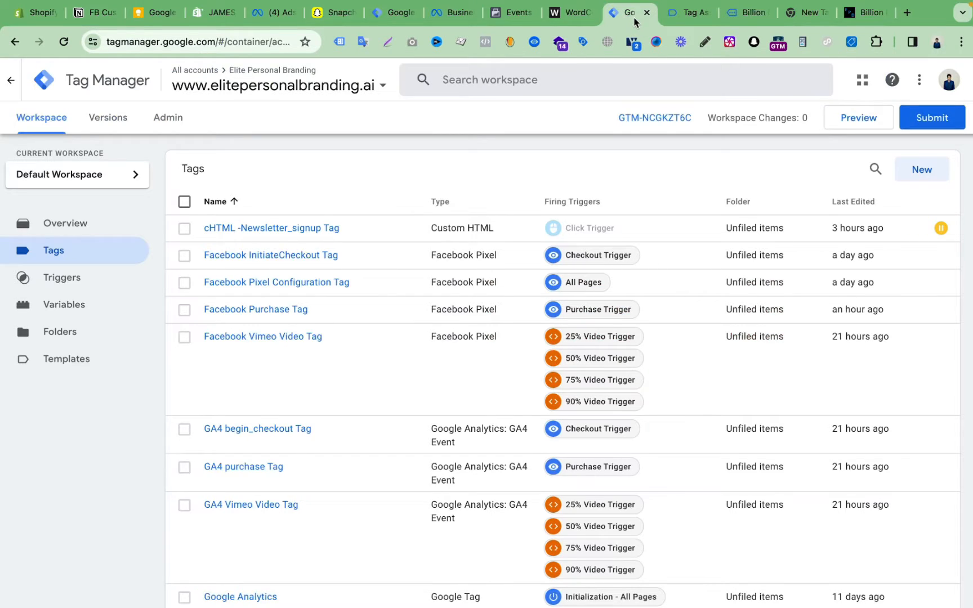
left_click(569, 13)
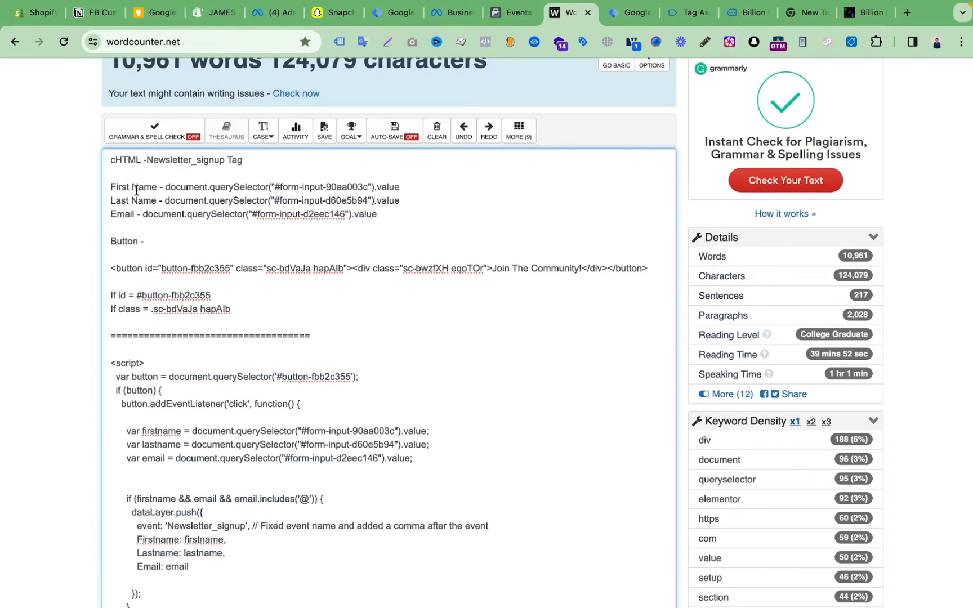
left_click_drag(166, 186, 431, 185)
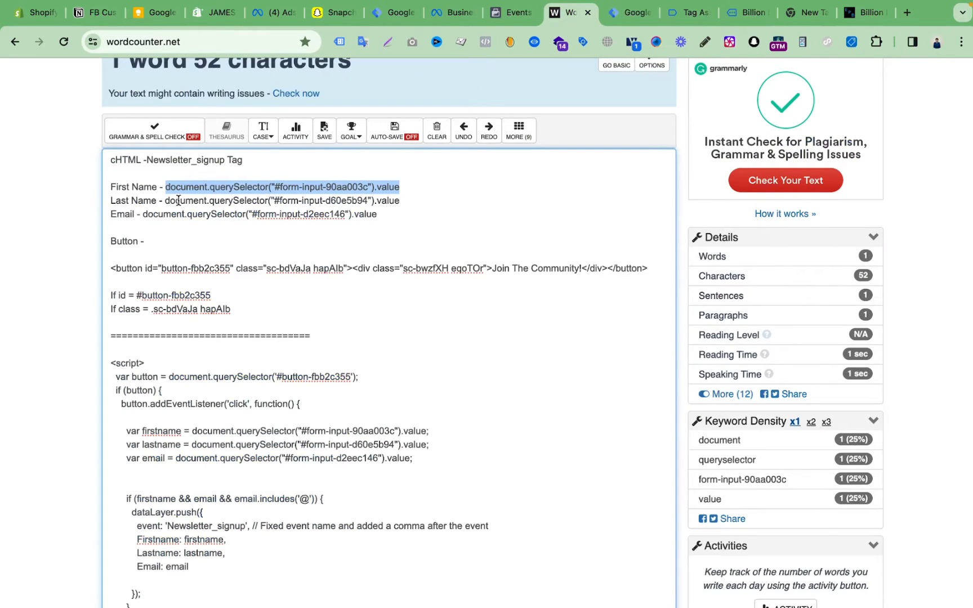
left_click_drag(164, 201, 453, 196)
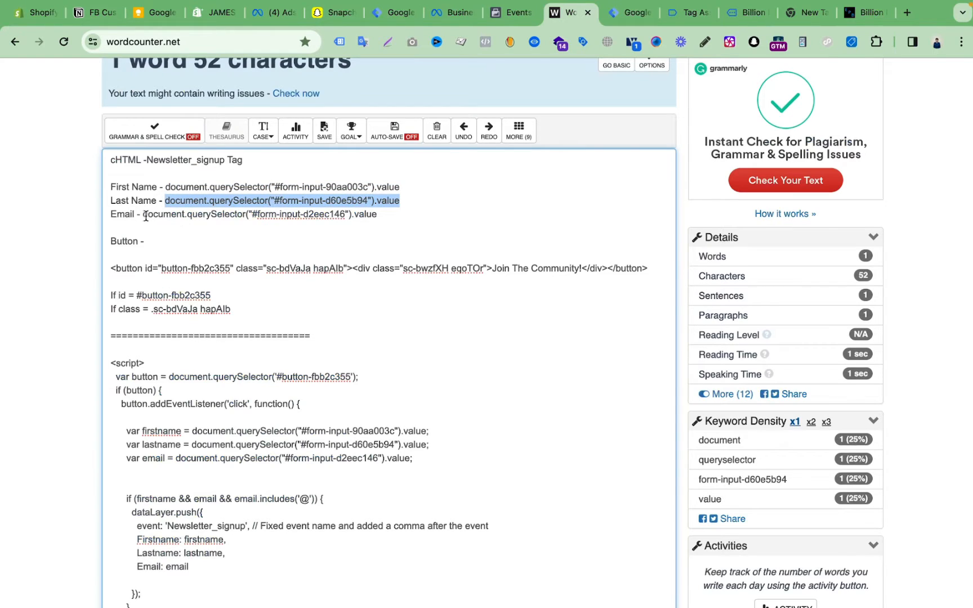
left_click_drag(144, 215, 391, 215)
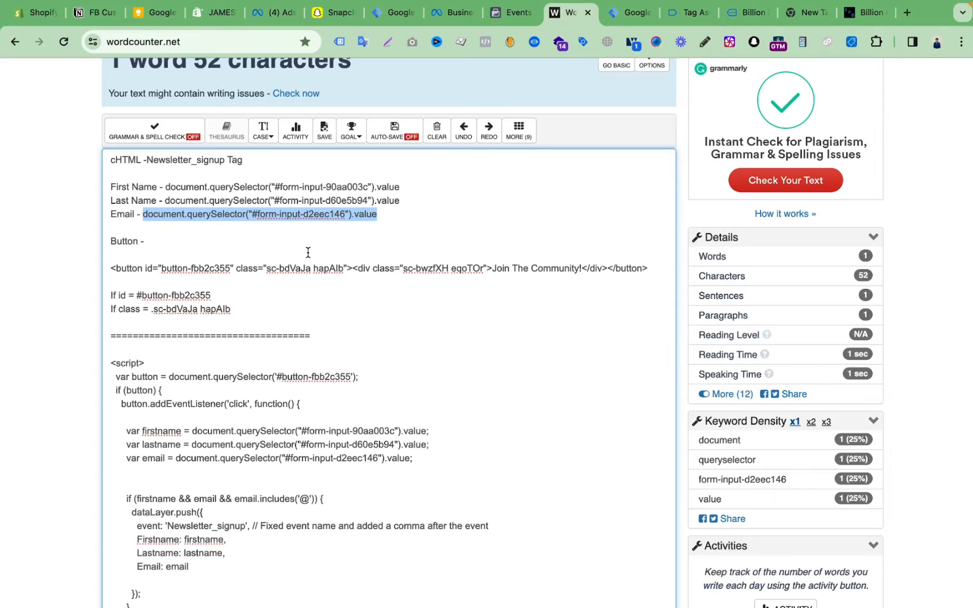
left_click(743, 13)
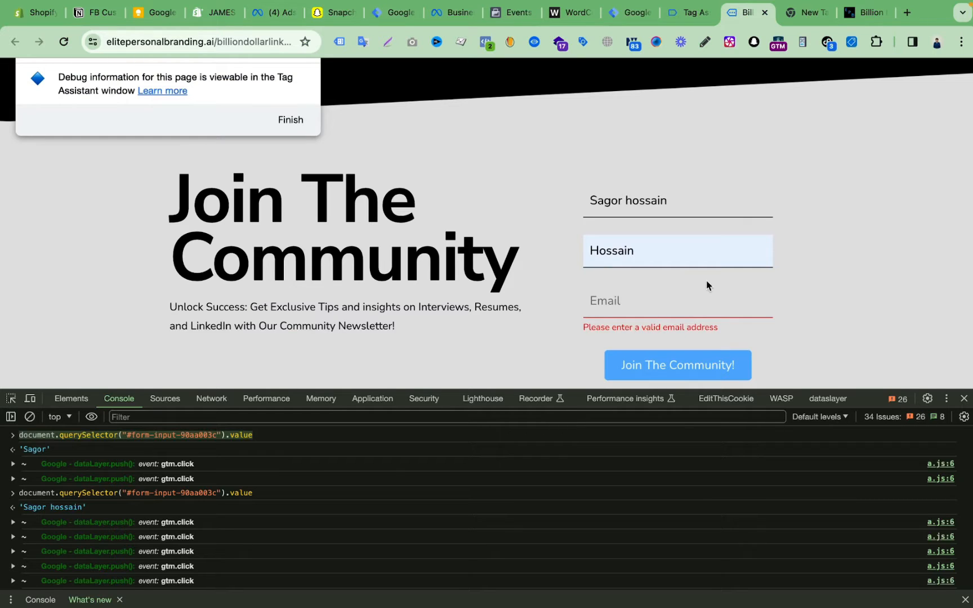
- Inspect the Join The Community! button below the newsletter form to locate its button element in the page's HTML
scroll(708, 286, "down", 3)
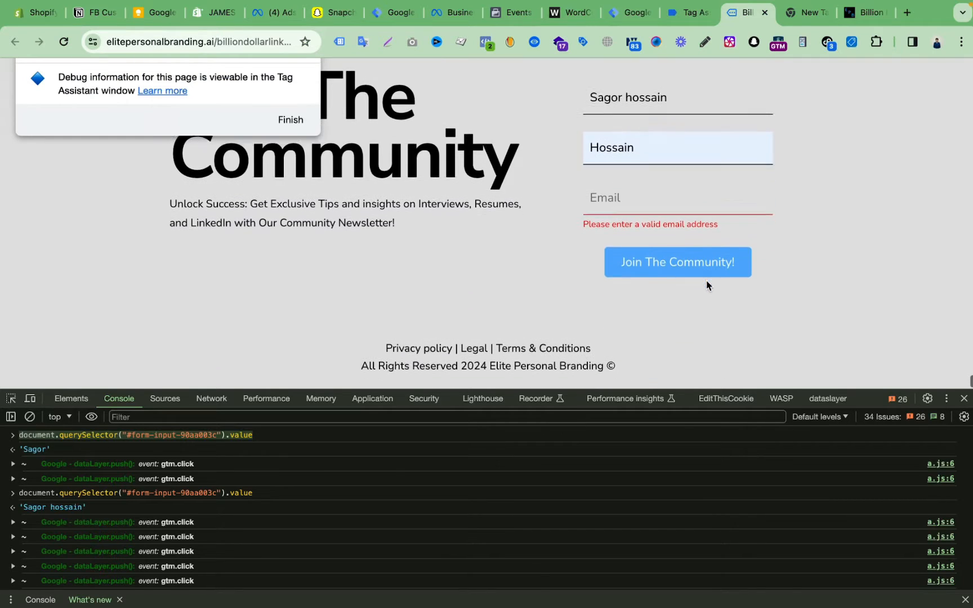
right_click(668, 257)
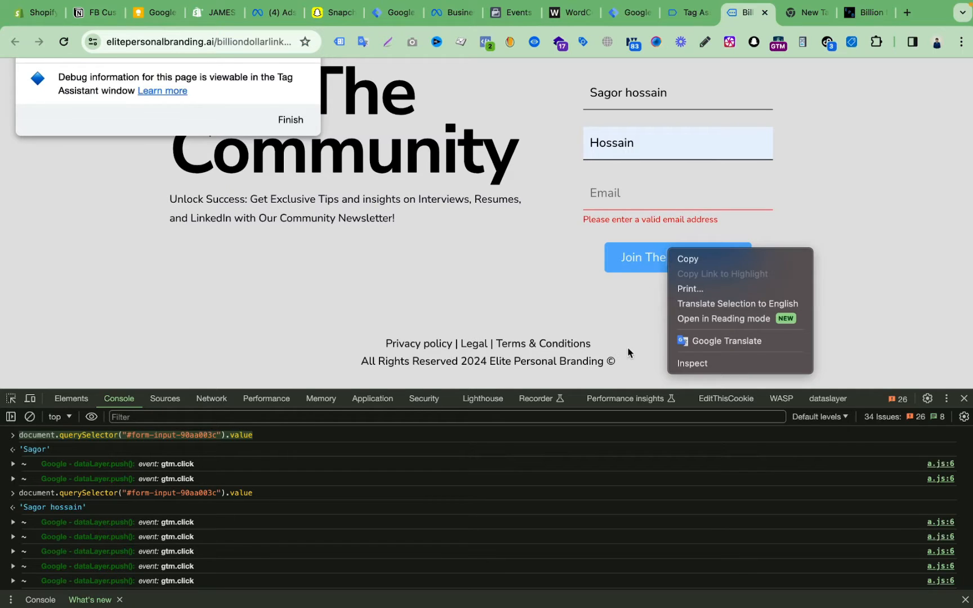
left_click(689, 365)
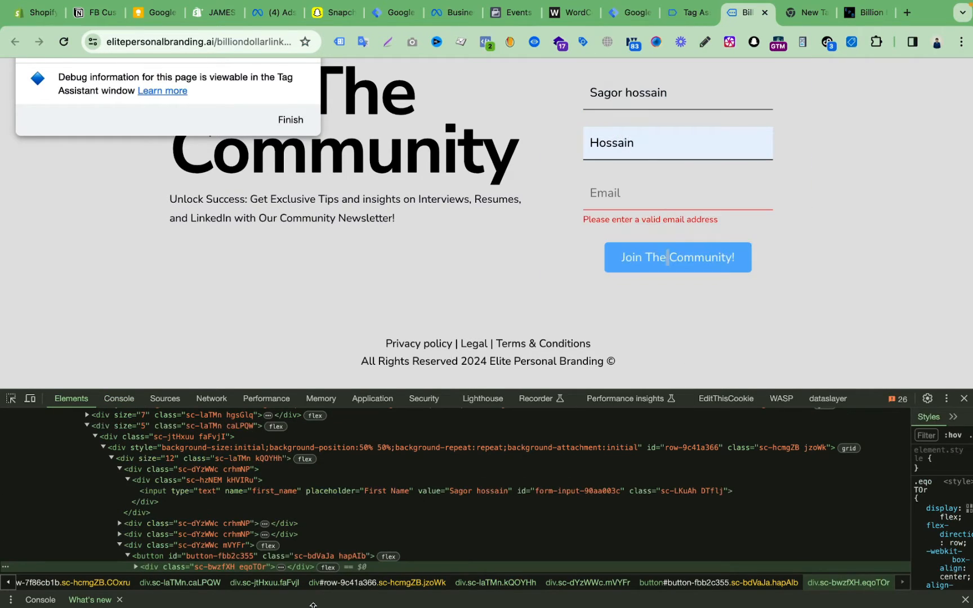
scroll(398, 501, "down", 3)
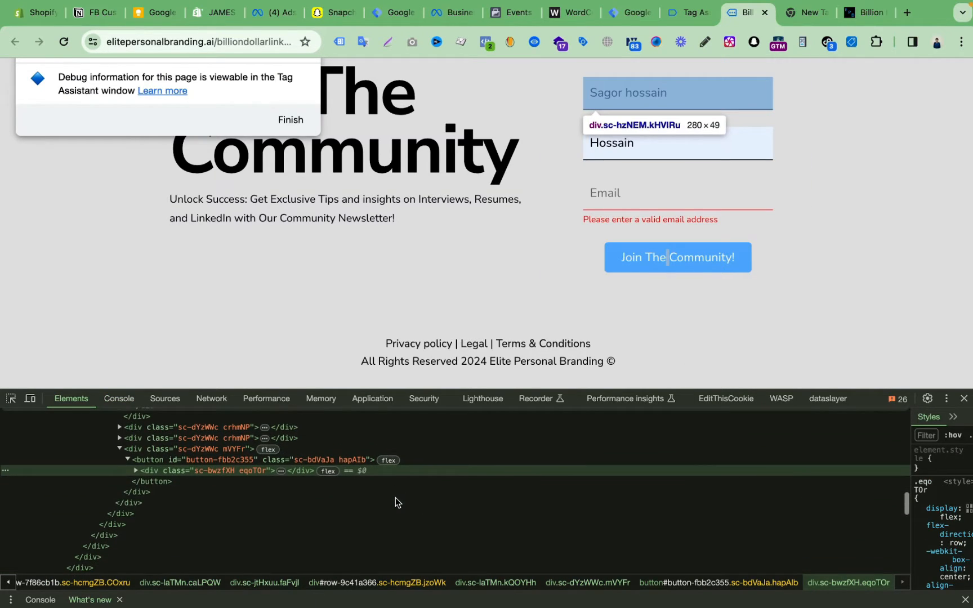
right_click(744, 260)
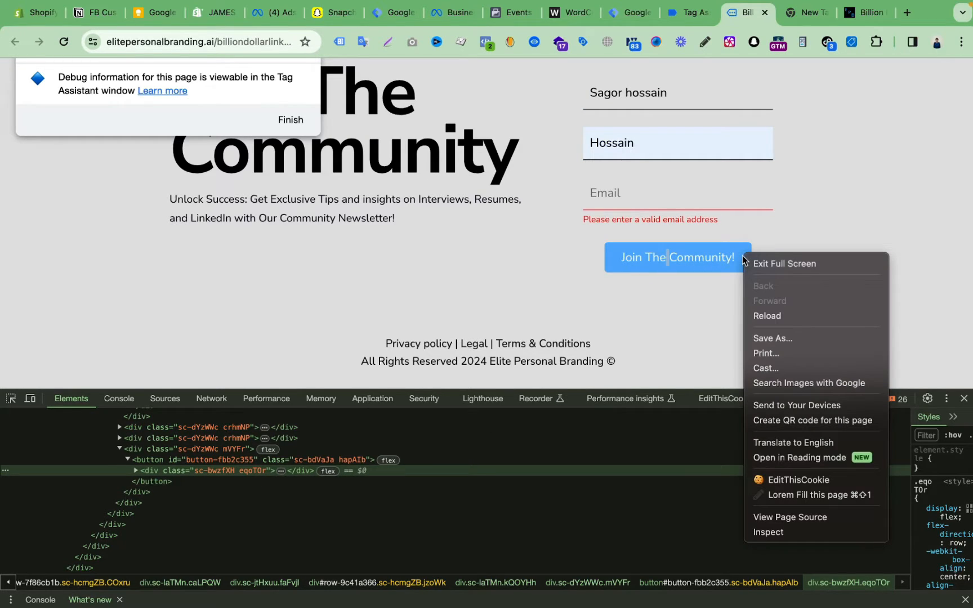
left_click(761, 533)
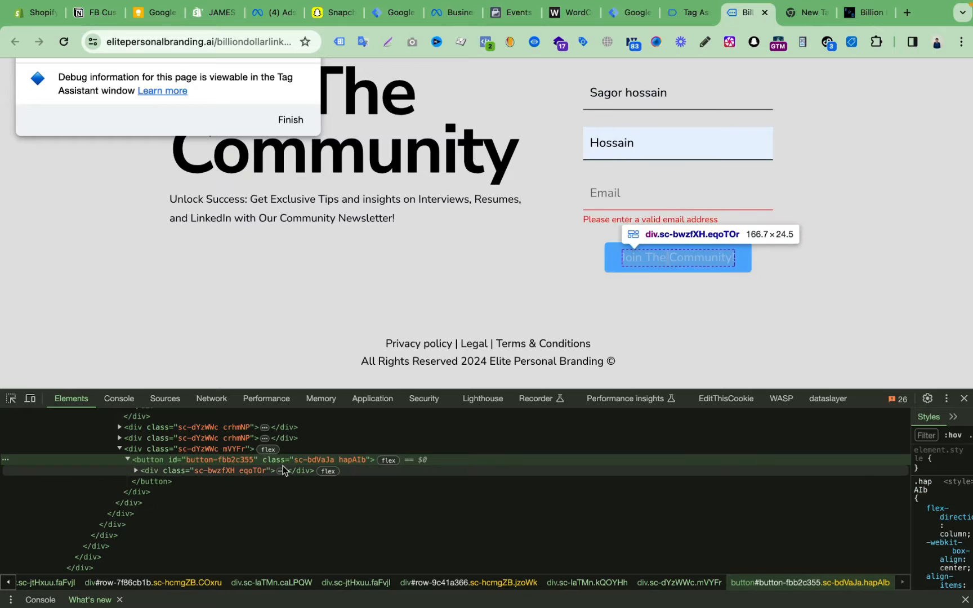
- Show the copy options for the button element with id button-fbb2c355, then dismiss them without copying
left_click(283, 462)
right_click(284, 463)
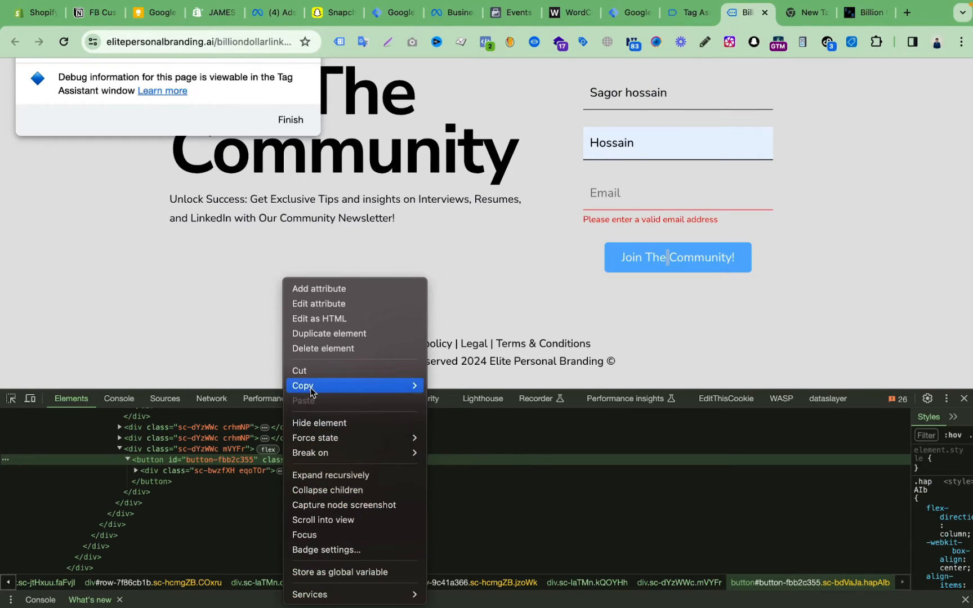
mouse_move(315, 386)
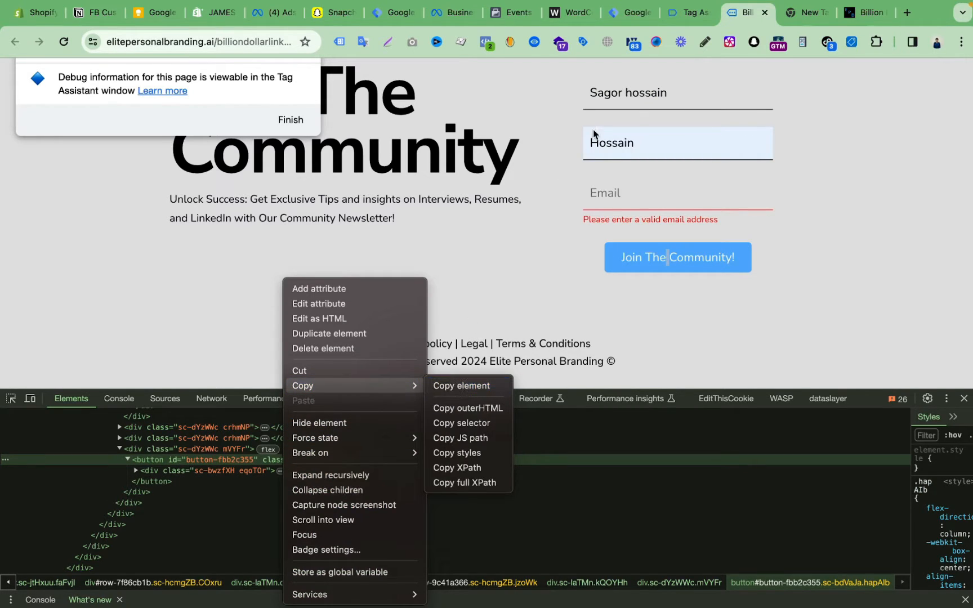
left_click(570, 15)
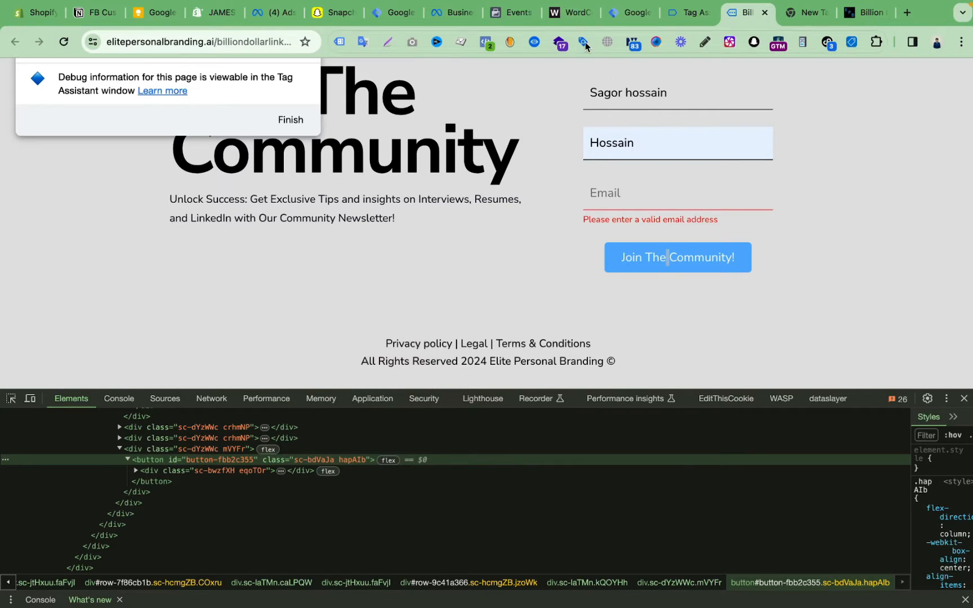
- Switch to the WordCounter notes and examine the button's HTML with its id #button-fbb2c355 and class .sc-bdVaJa hapAIb
left_click(566, 17)
left_click(288, 271)
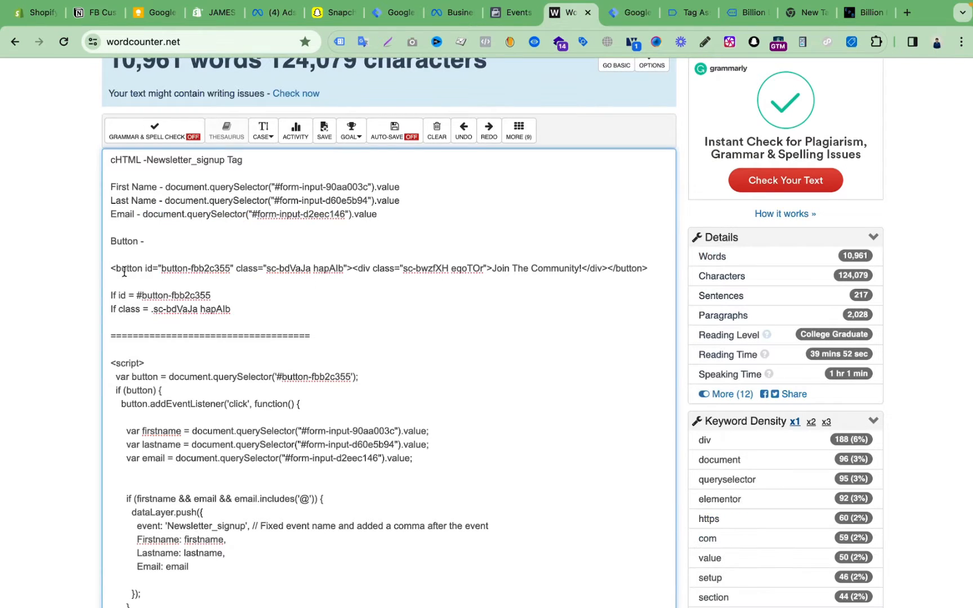
left_click_drag(114, 270, 638, 271)
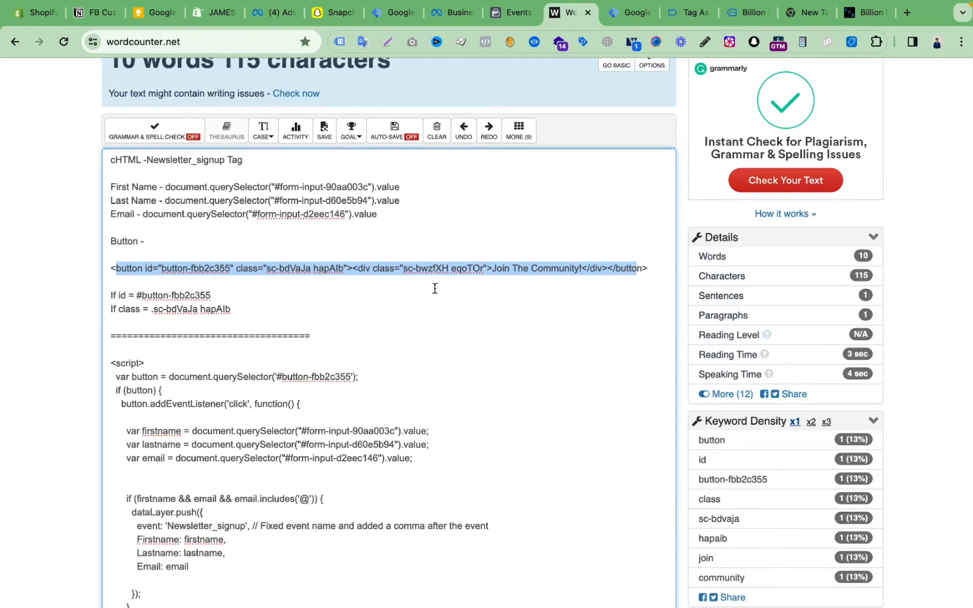
left_click(402, 300)
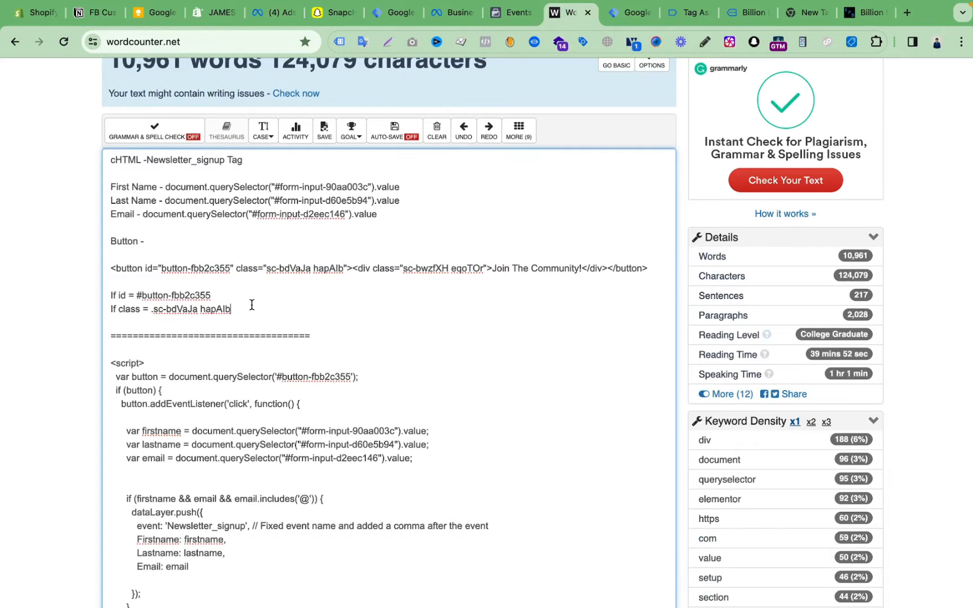
scroll(344, 304, "down", 1)
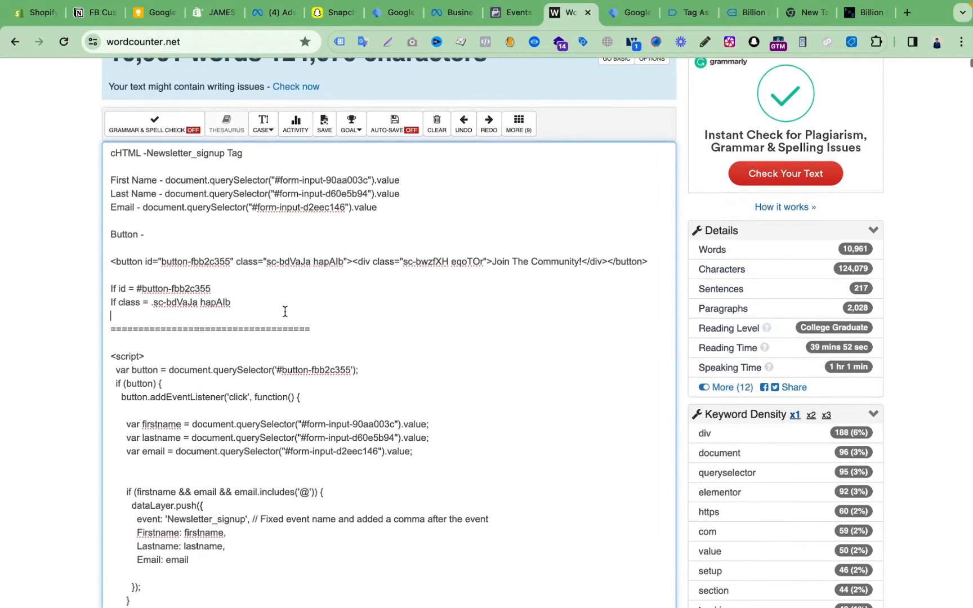
left_click(284, 318)
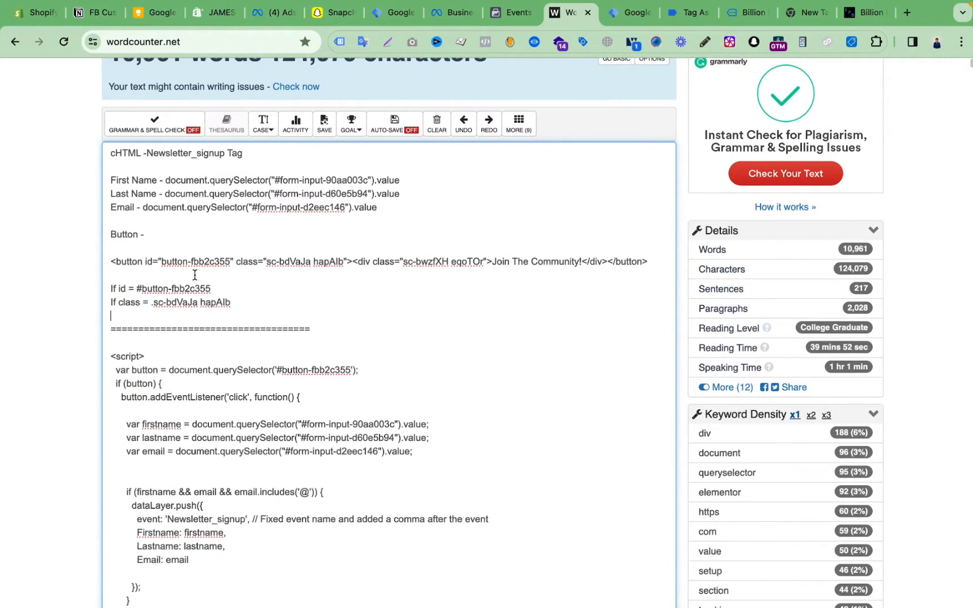
double_click(282, 263)
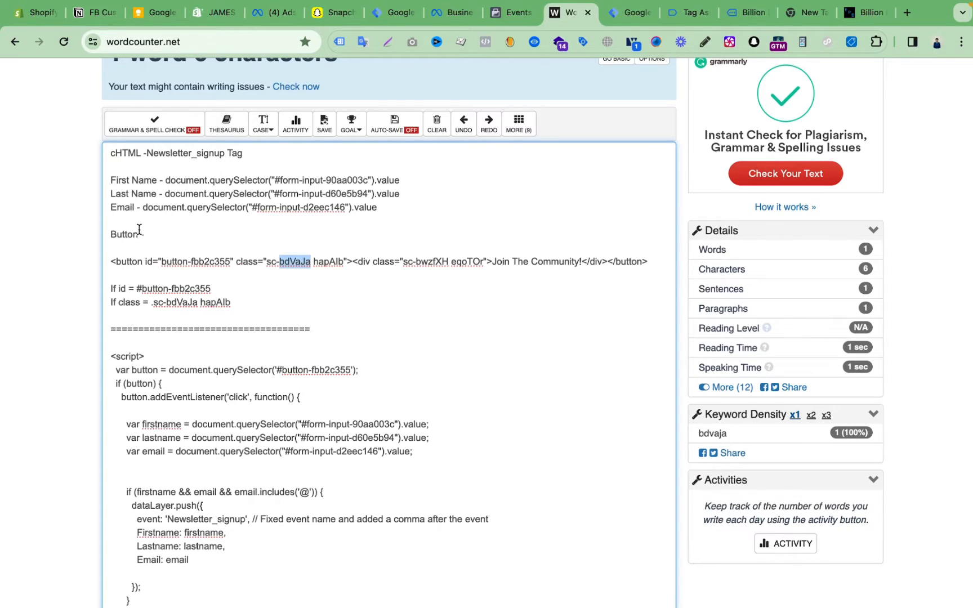
left_click(170, 265)
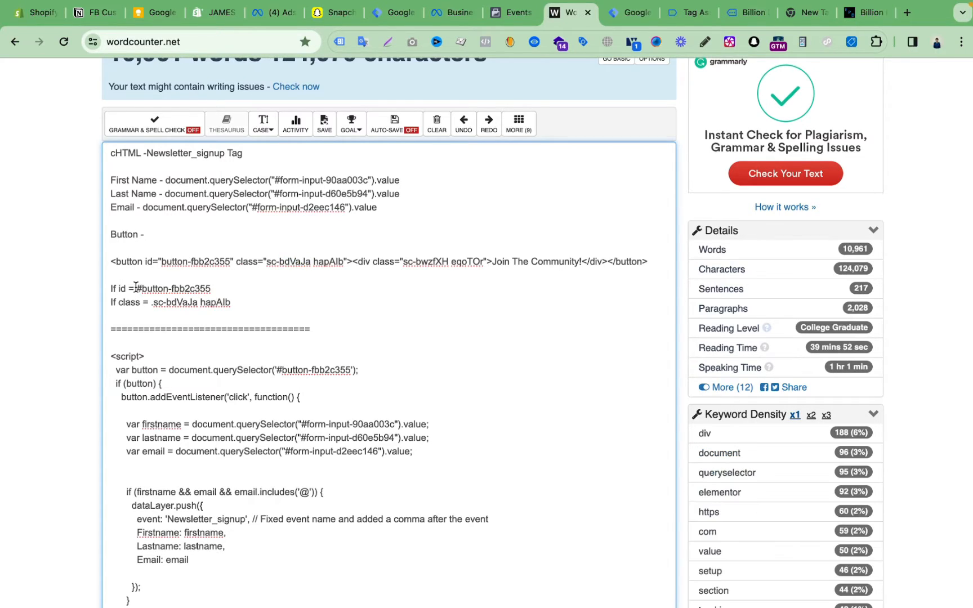
left_click_drag(161, 263, 344, 263)
left_click(366, 305)
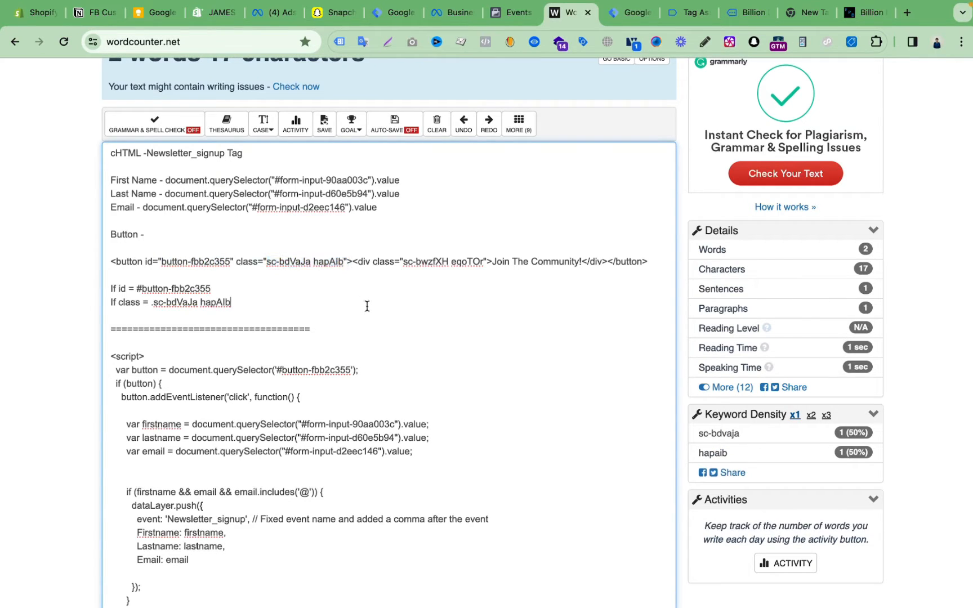
- Select the whole signup script in the notes and view the existing cHTML -Newsletter_signup Tag in Google Tag Manager, closing it unchanged
scroll(366, 304, "down", 3)
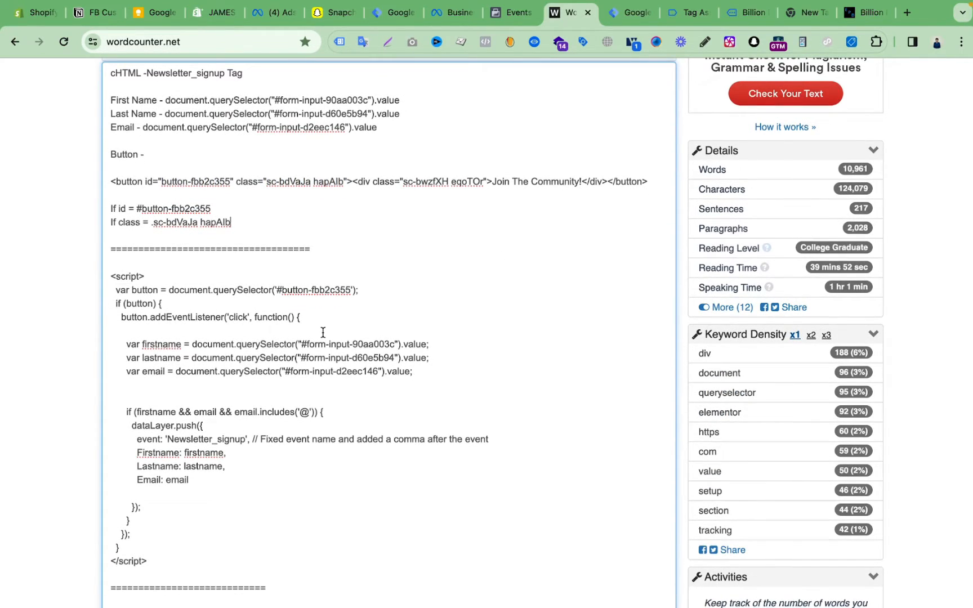
left_click_drag(112, 274, 287, 560)
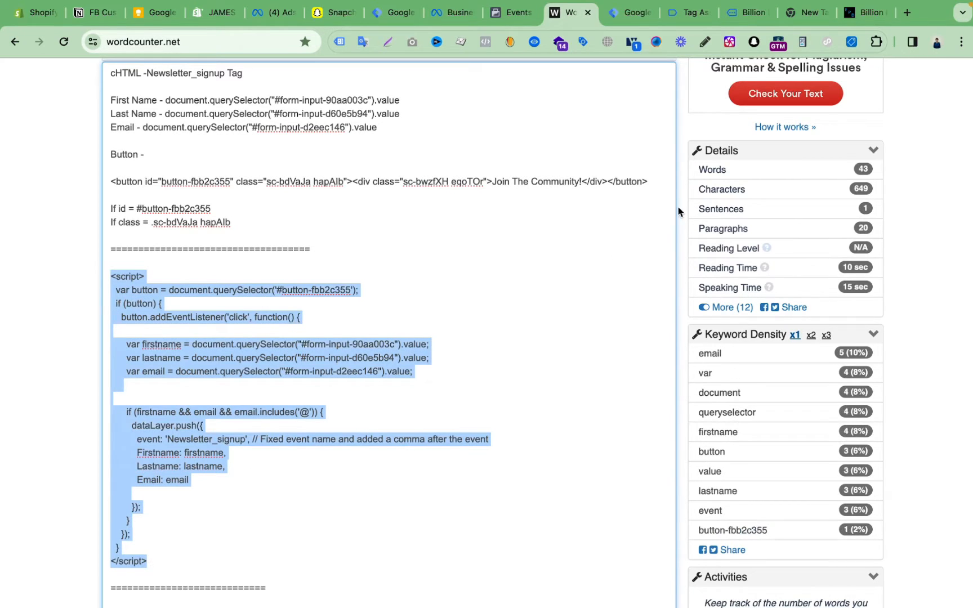
left_click(625, 14)
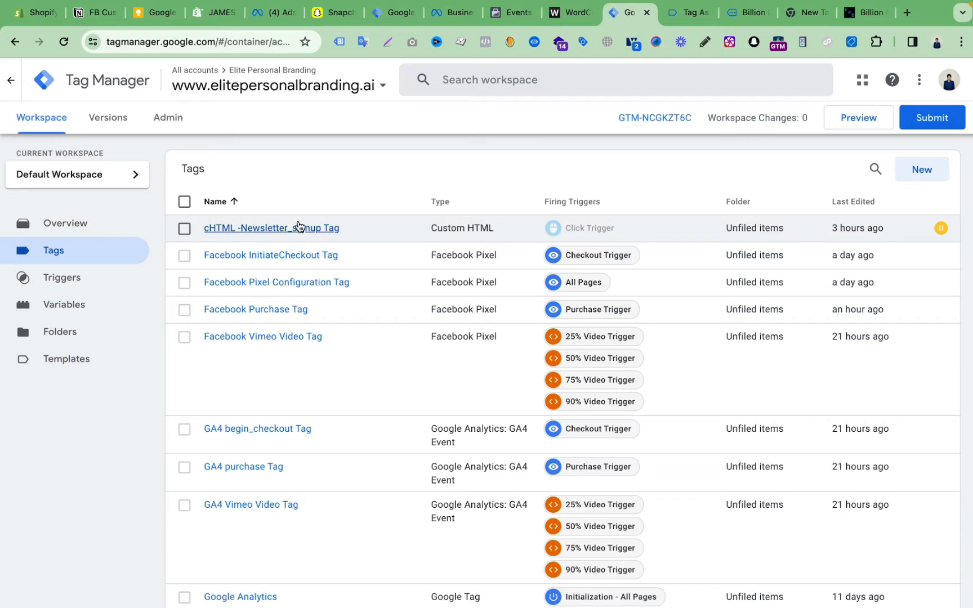
left_click(280, 228)
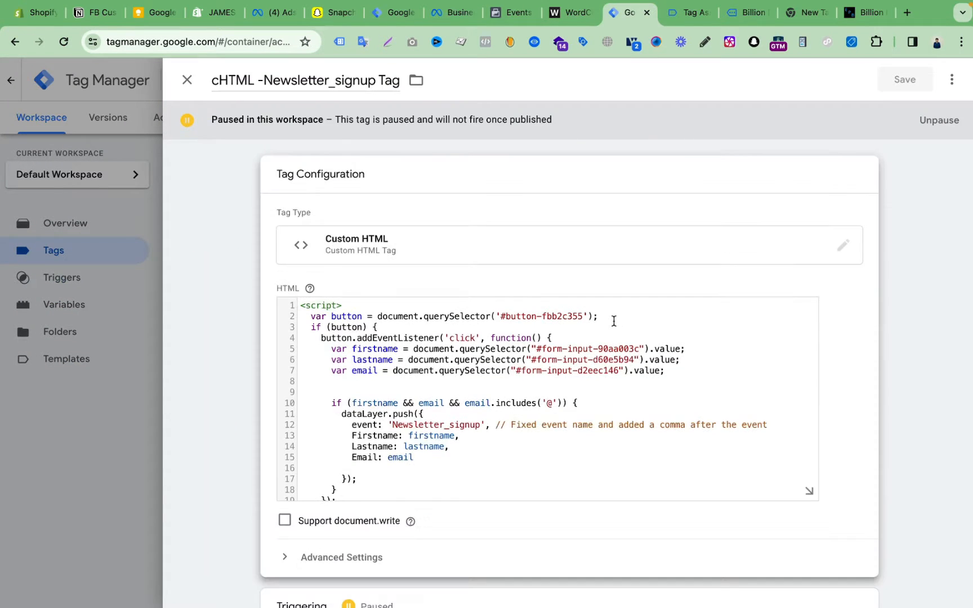
scroll(549, 388, "down", 2)
left_click(55, 395)
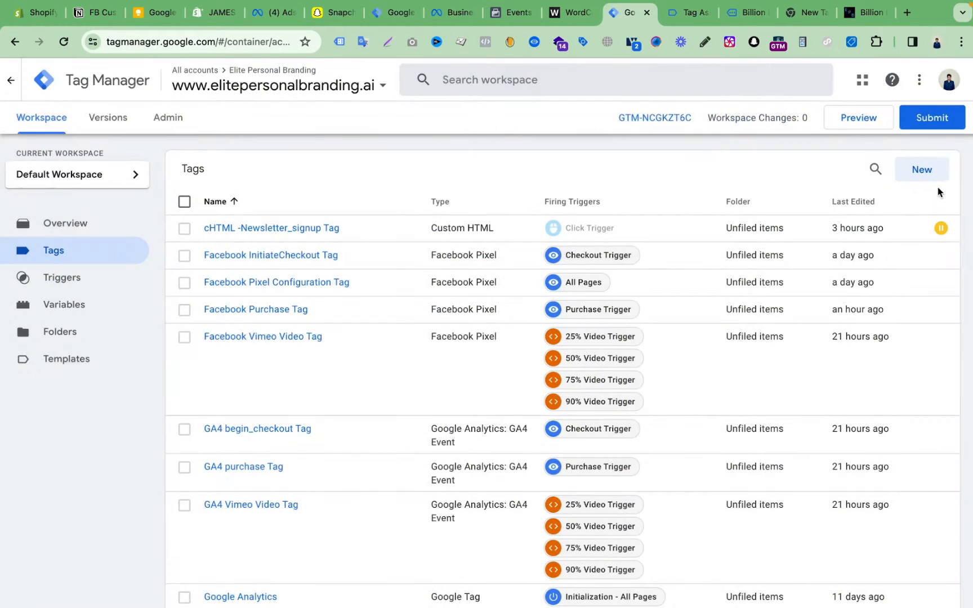
- Start a new tag in the Tag Manager workspace with the Custom HTML tag type
left_click(923, 169)
left_click(515, 191)
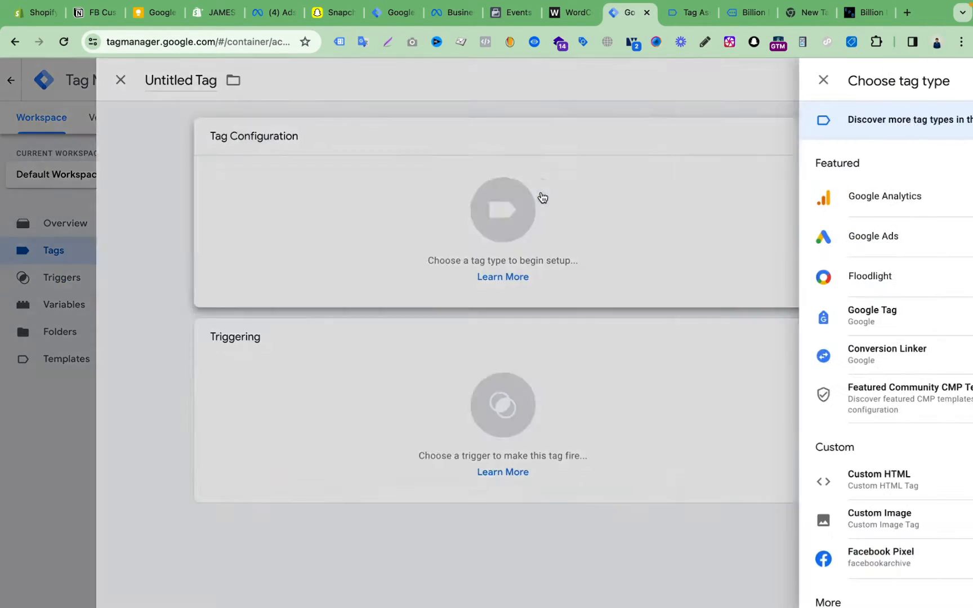
scroll(704, 394, "down", 1)
left_click(672, 396)
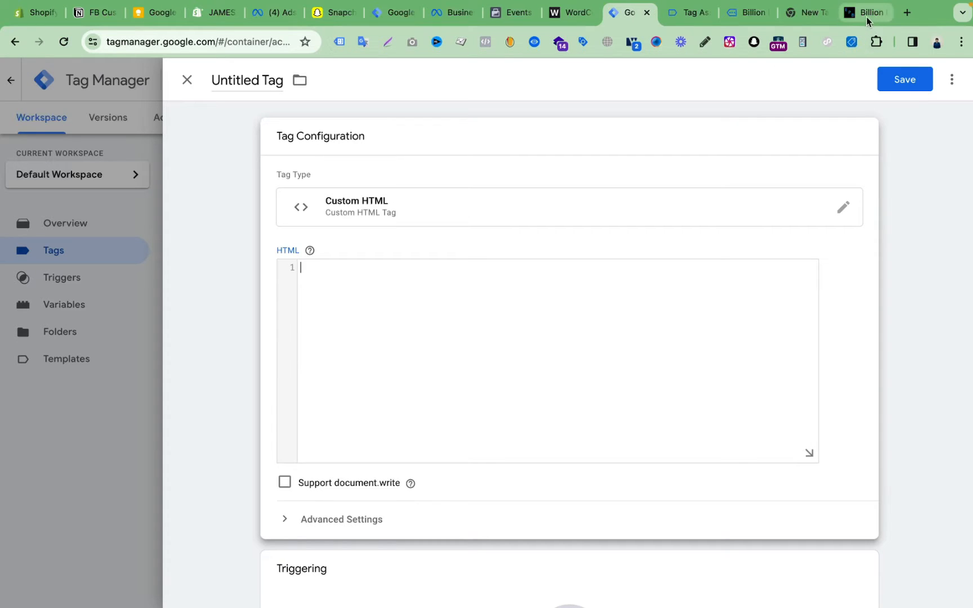
- Return to the WordCounter notes and review the newsletter signup script alongside the field and button selectors above it
left_click(570, 12)
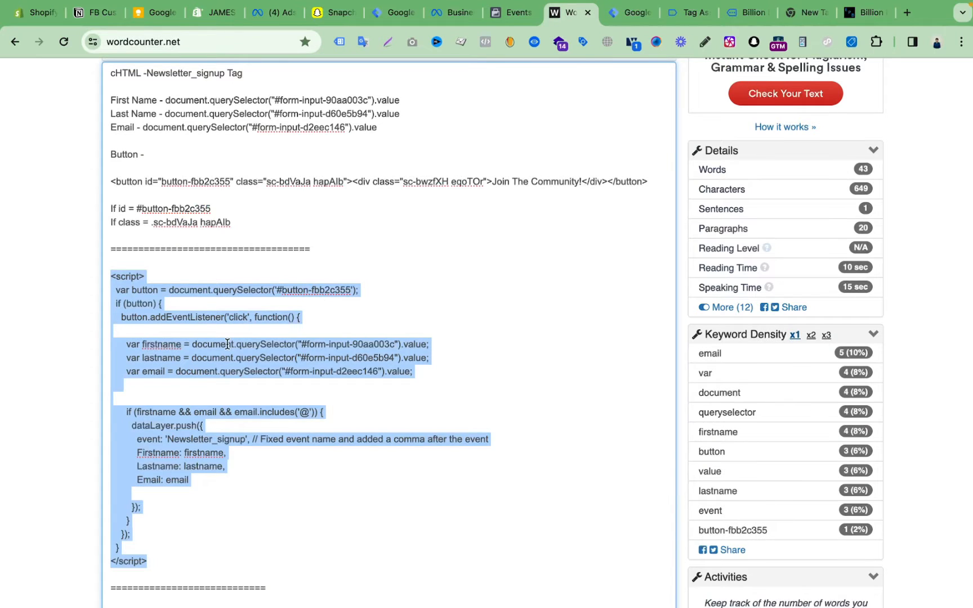
scroll(228, 344, "down", 2)
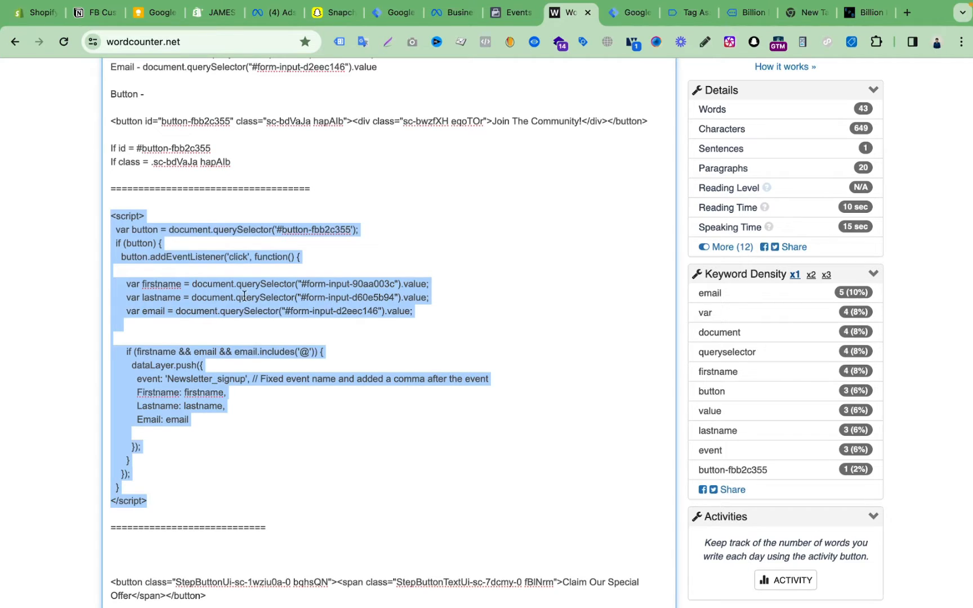
scroll(243, 297, "up", 1)
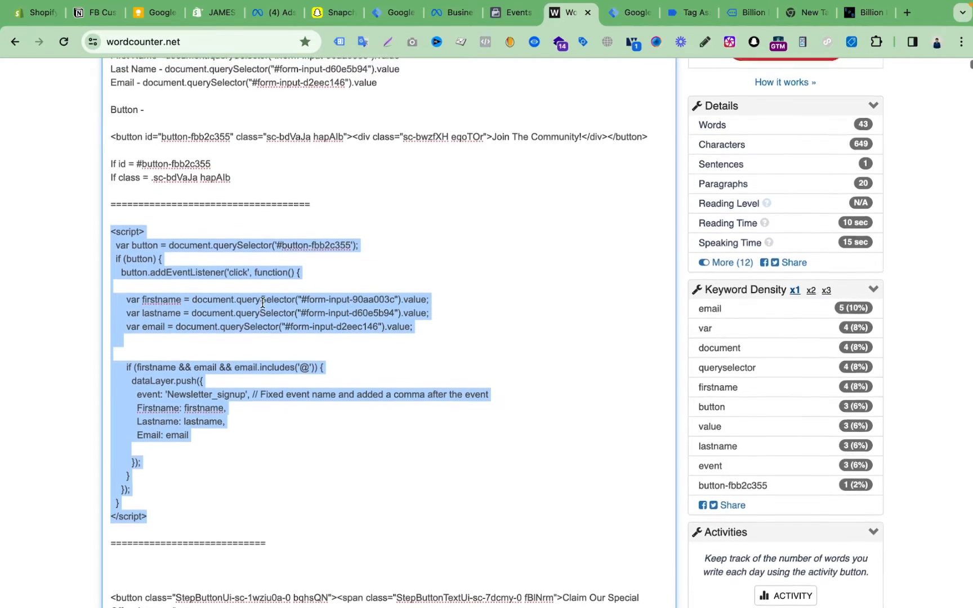
left_click(331, 311)
scroll(330, 312, "up", 3)
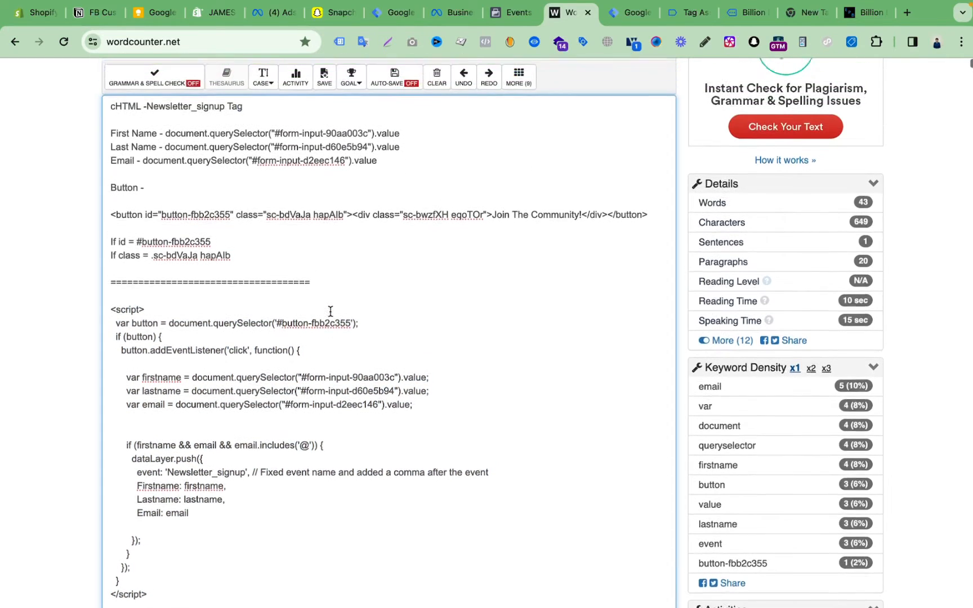
left_click(157, 461)
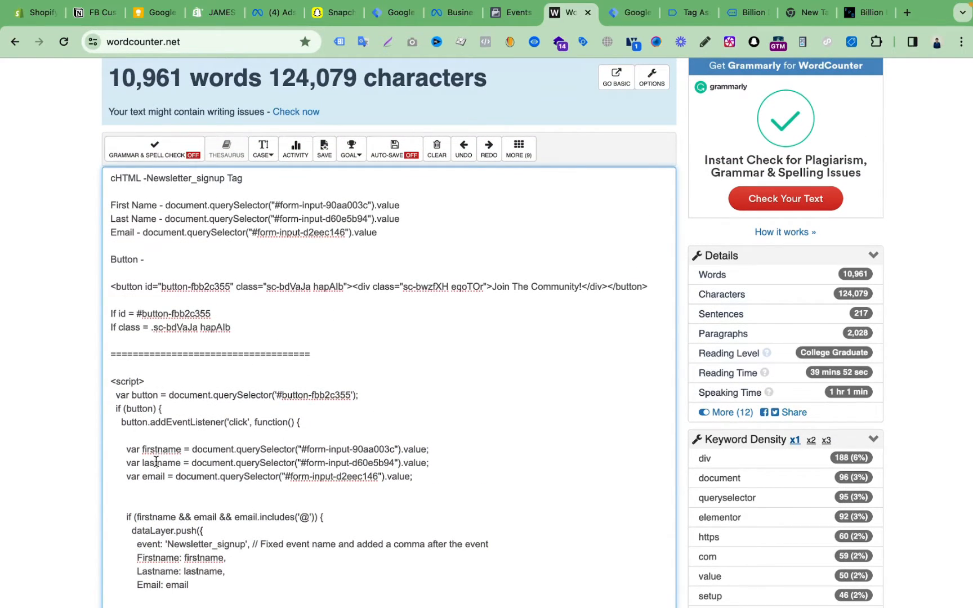
- Examine the document.querySelector expressions assigned to the firstname, lastname and email variables in the script
left_click_drag(193, 449, 489, 454)
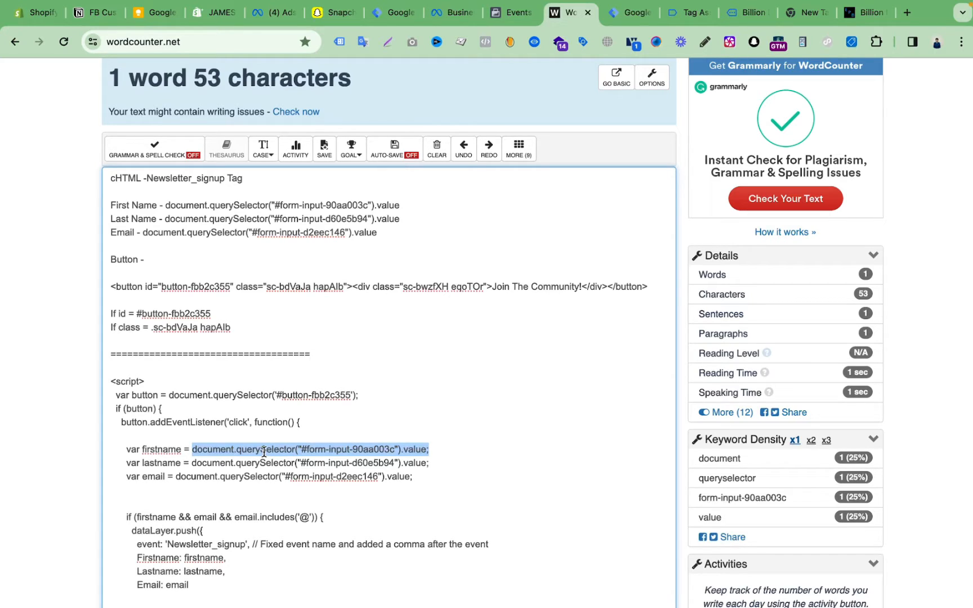
left_click(202, 450)
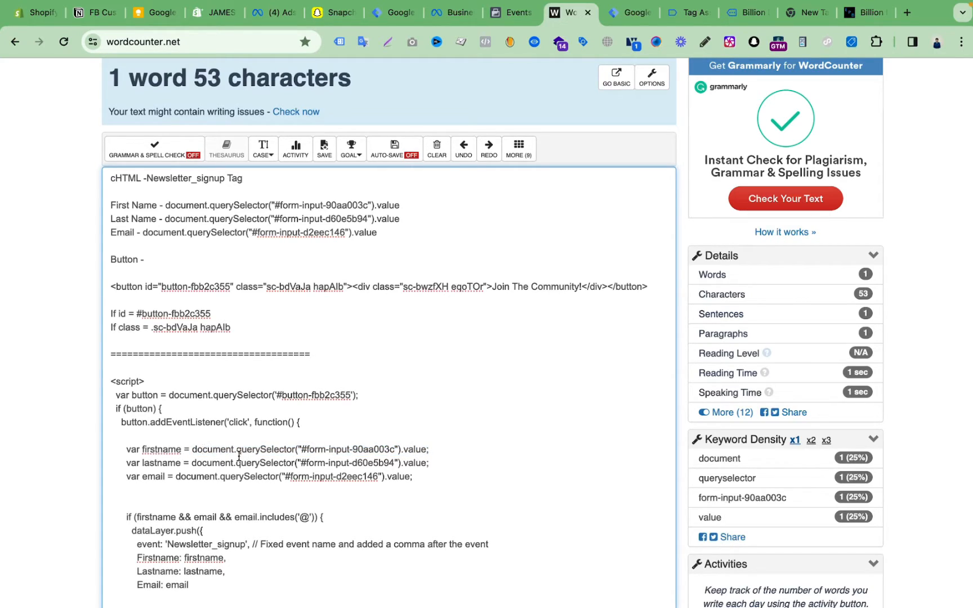
left_click_drag(192, 450, 428, 453)
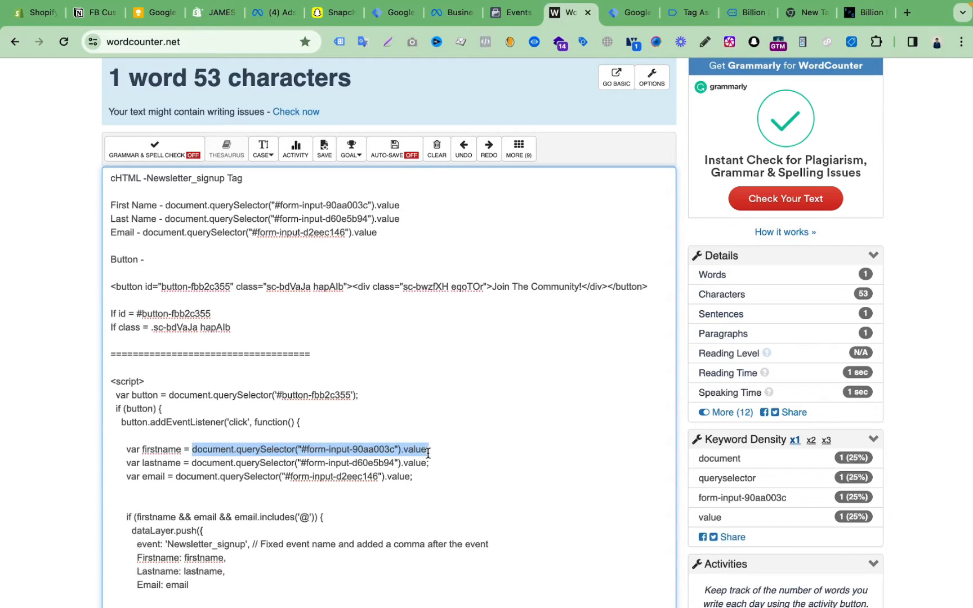
left_click(281, 450)
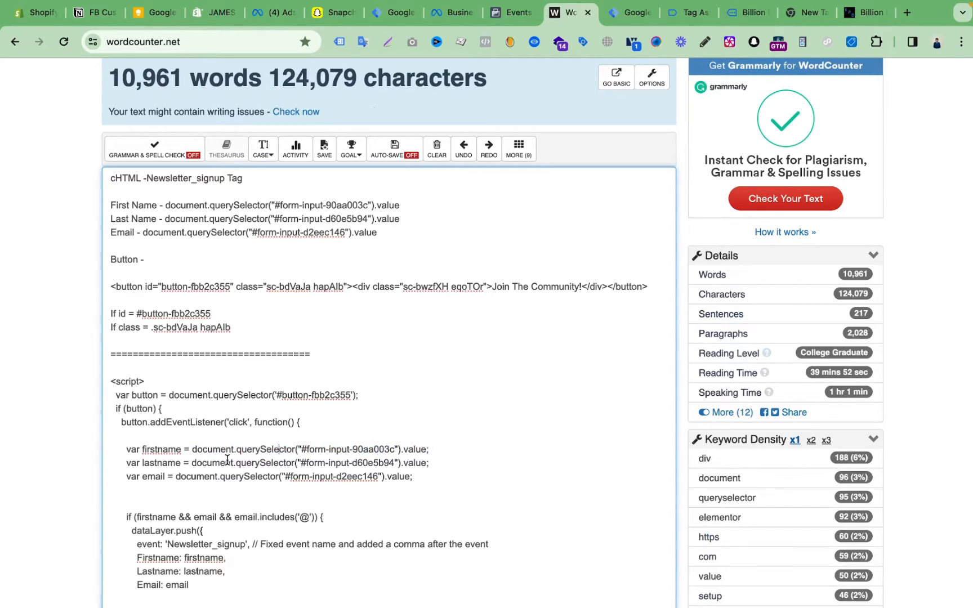
left_click_drag(192, 450, 418, 480)
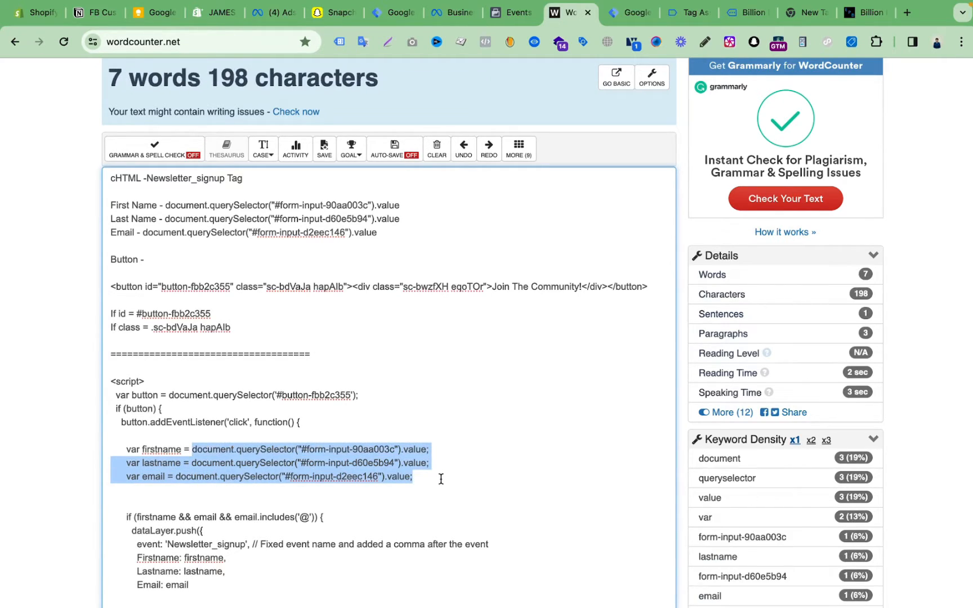
left_click(361, 467)
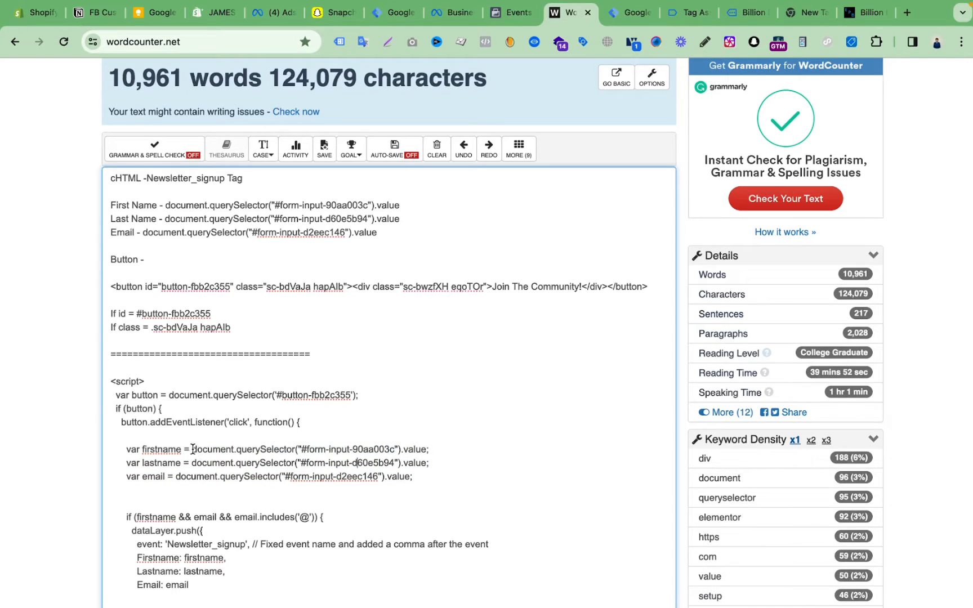
- Compare the script's firstname, lastname and email variable lines with the input fields of the website's signup form, and return to the notes
left_click_drag(192, 450, 421, 450)
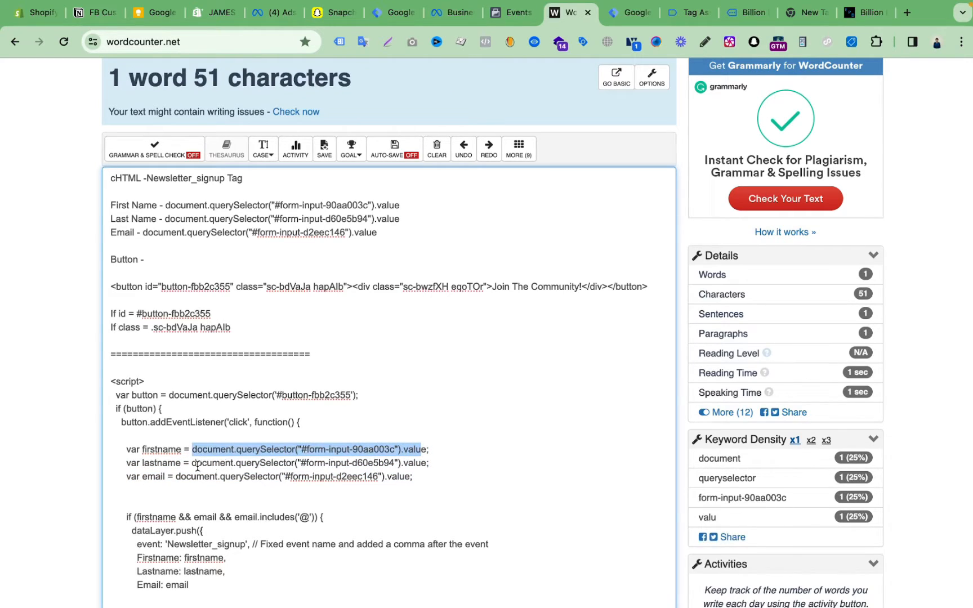
left_click_drag(192, 463, 437, 463)
scroll(218, 449, "down", 2)
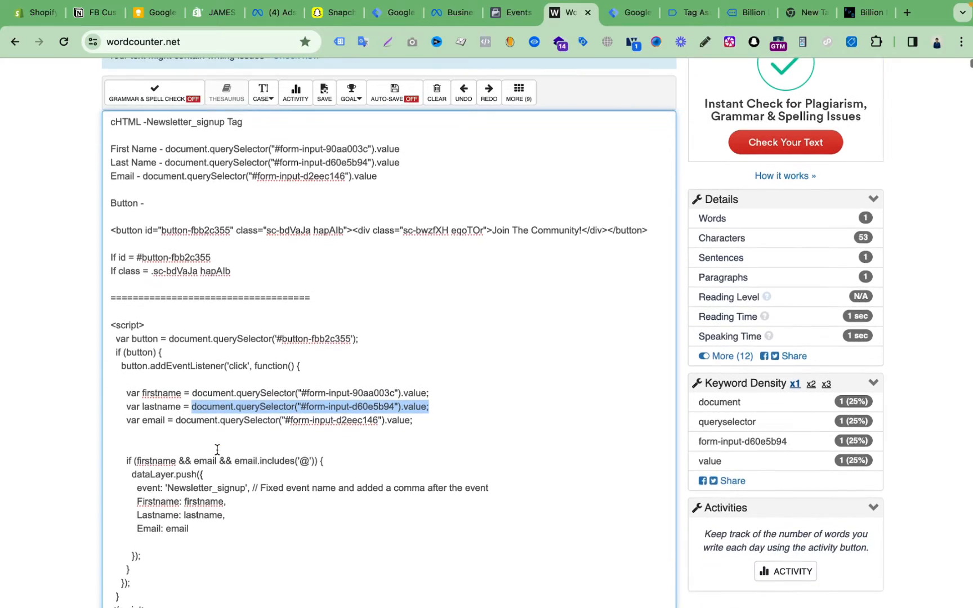
left_click_drag(126, 422, 434, 424)
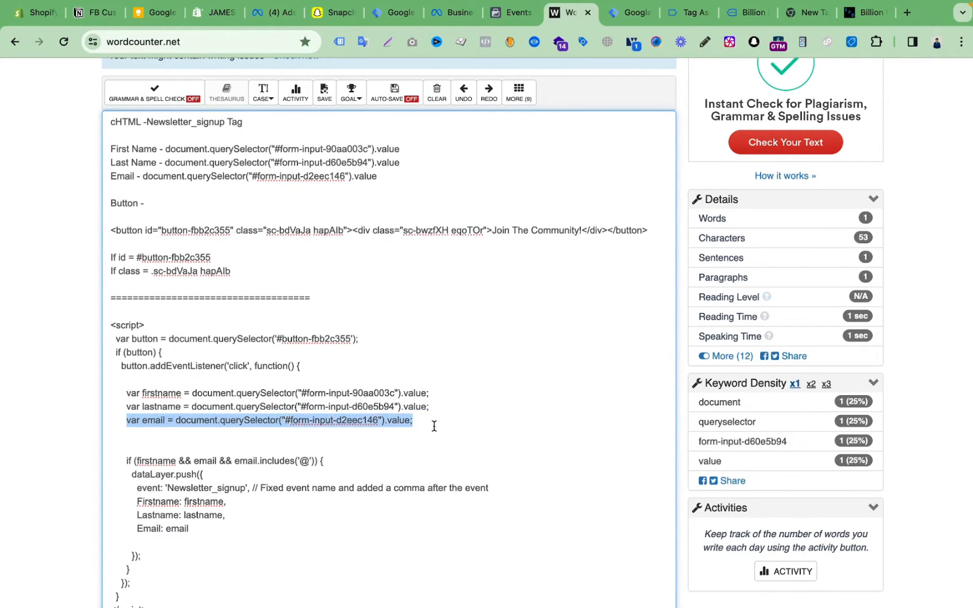
left_click(687, 14)
left_click(749, 13)
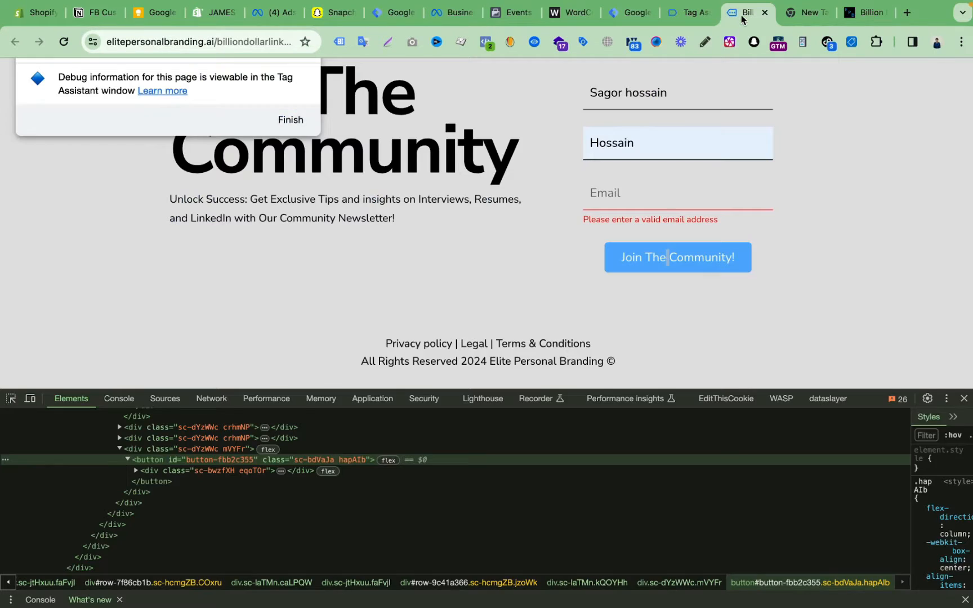
scroll(623, 187, "up", 1)
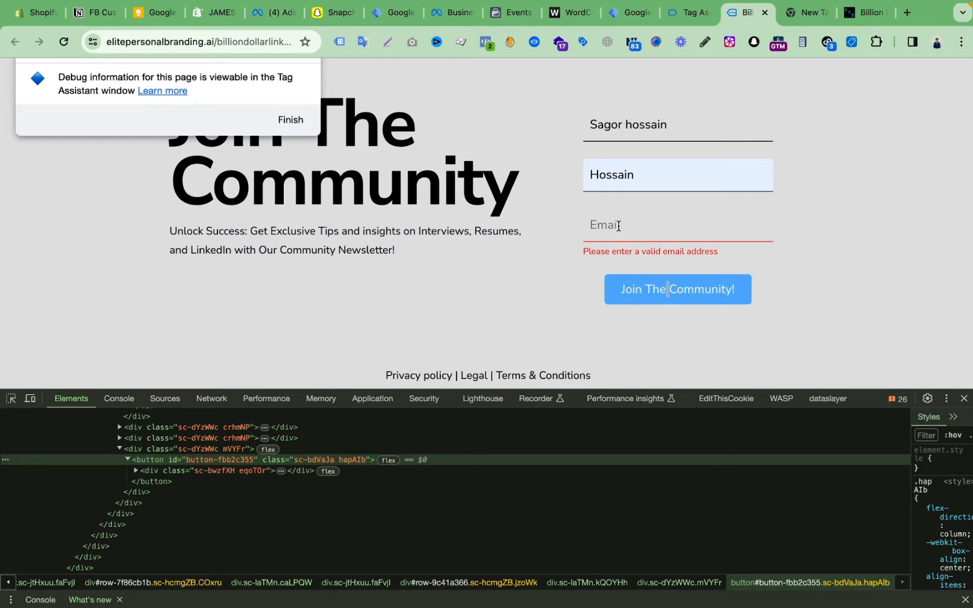
left_click(567, 18)
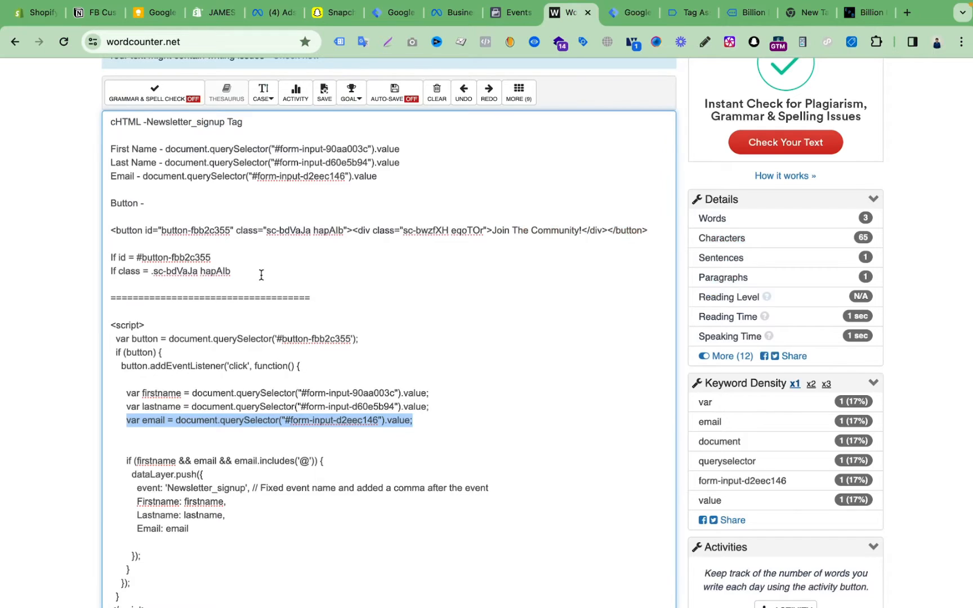
- Examine the lastname variable line and the matching Lastname entry in the dataLayer.push block
triple_click(148, 423)
left_click(156, 407)
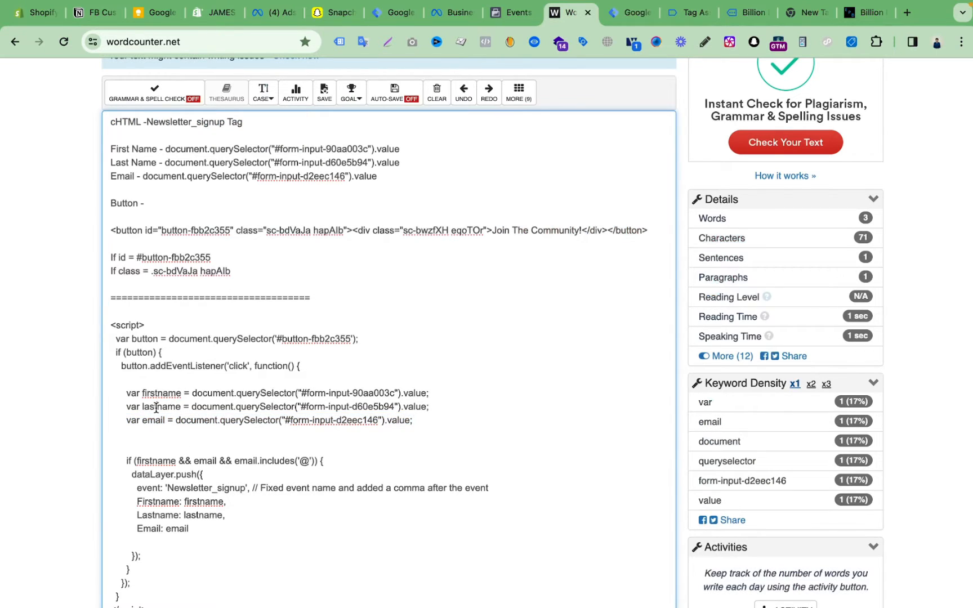
left_click_drag(123, 406, 498, 413)
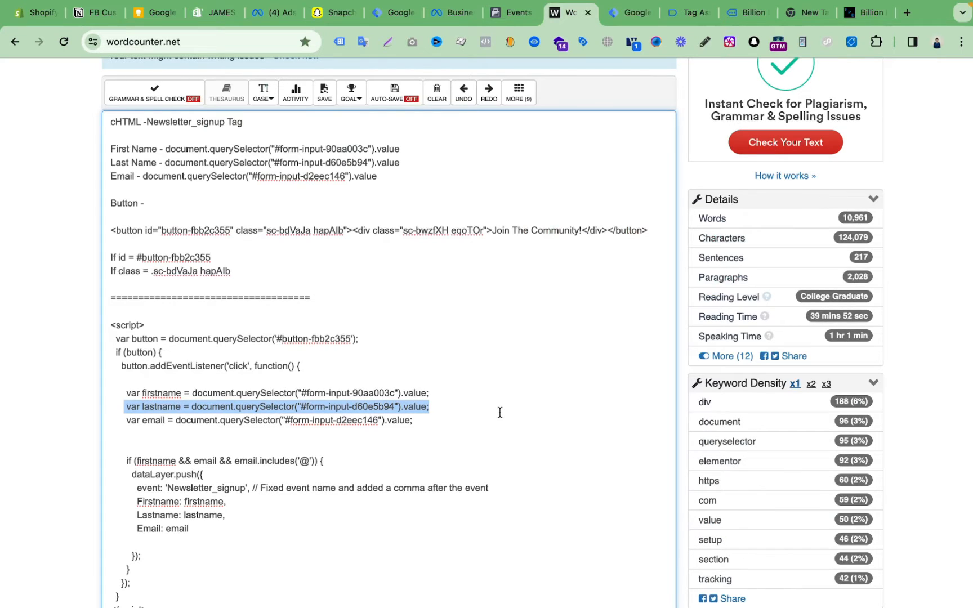
left_click(407, 407)
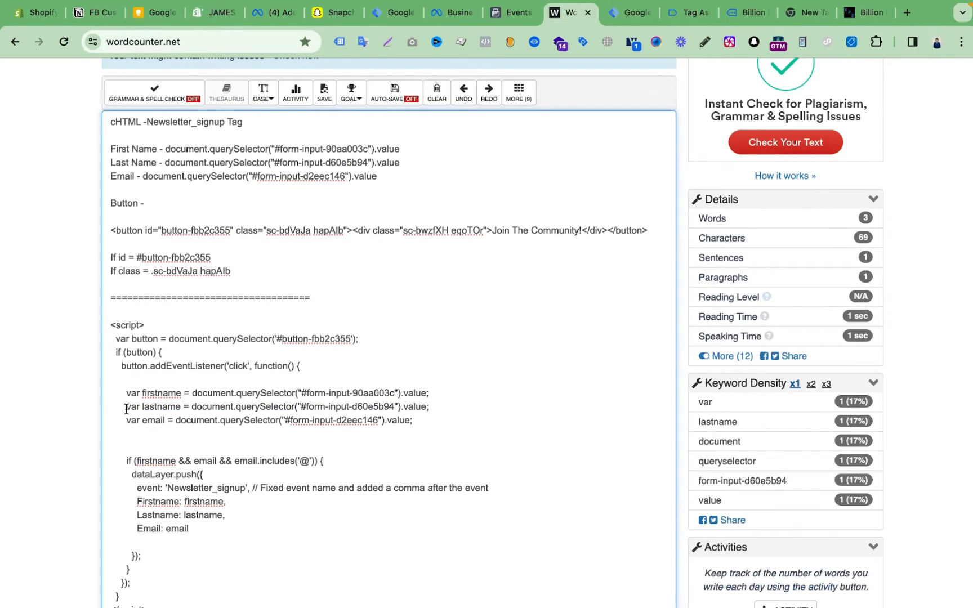
left_click_drag(126, 409, 446, 413)
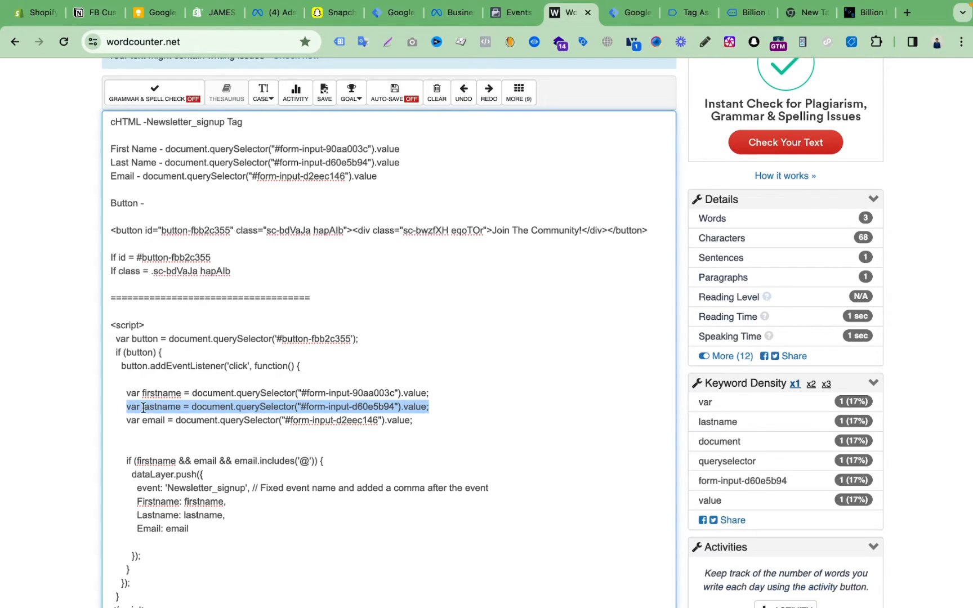
triple_click(144, 516)
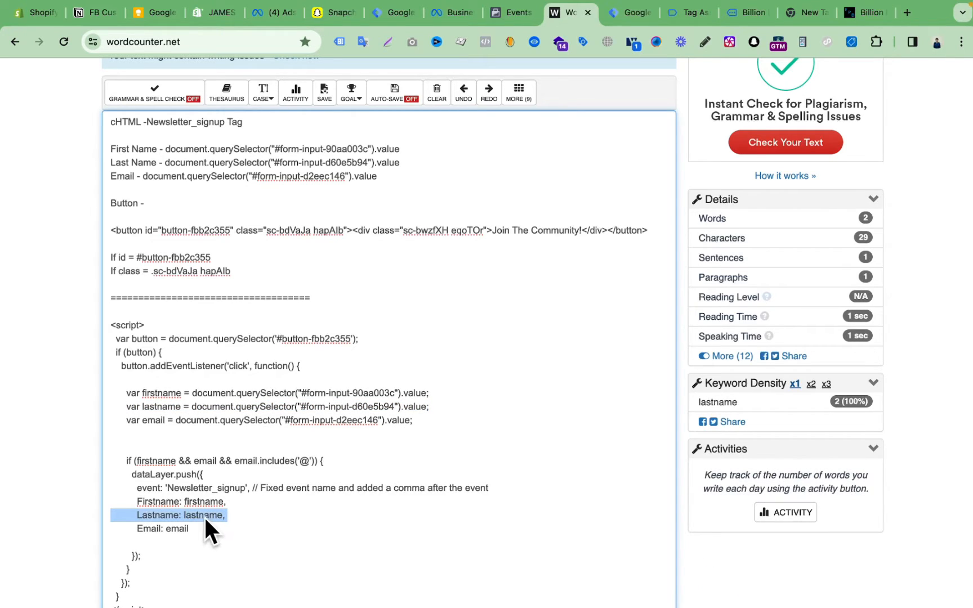
left_click(283, 421)
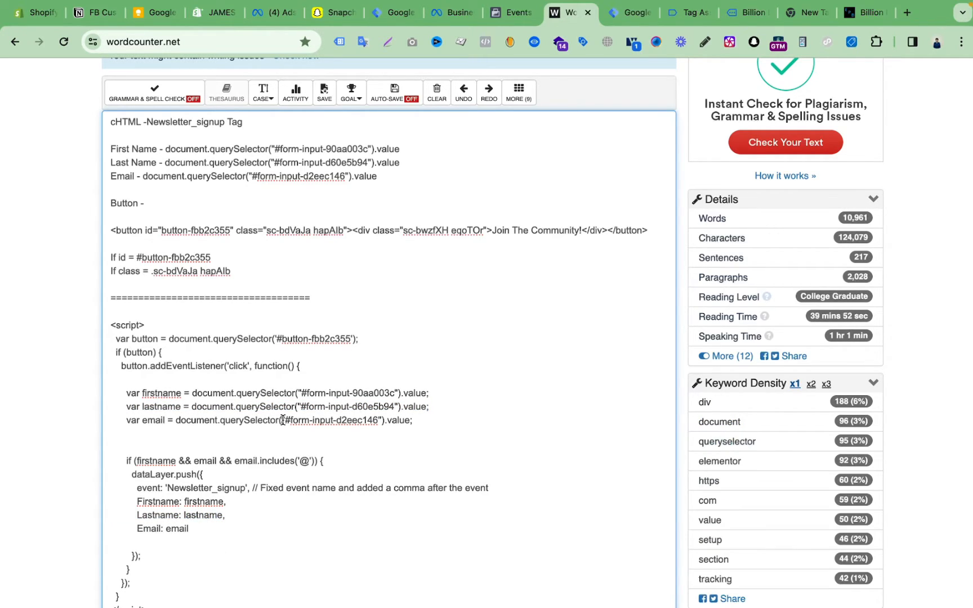
- Check the Email field of the signup form on the website and return to the WordCounter notes
left_click(686, 16)
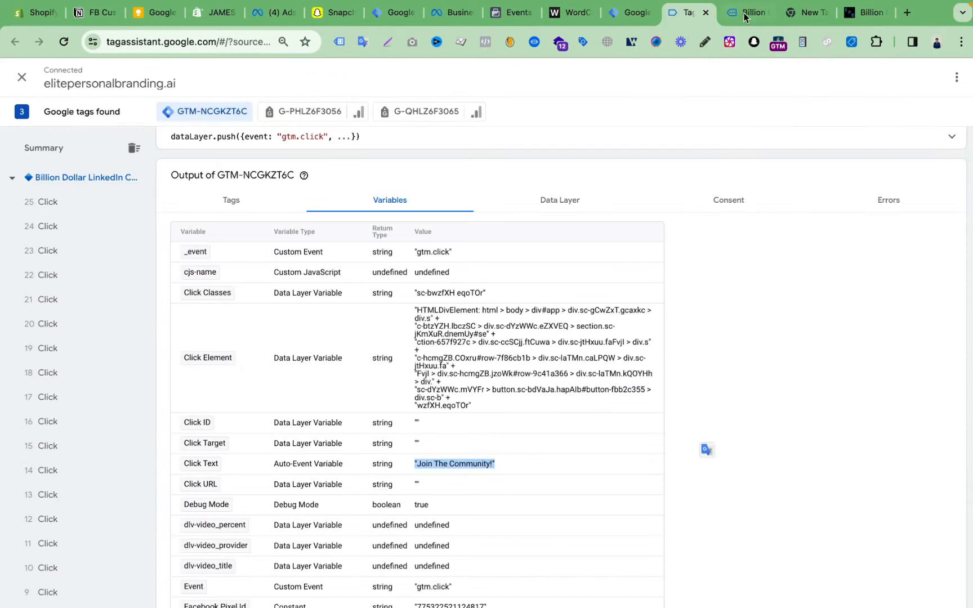
left_click(746, 14)
left_click(642, 238)
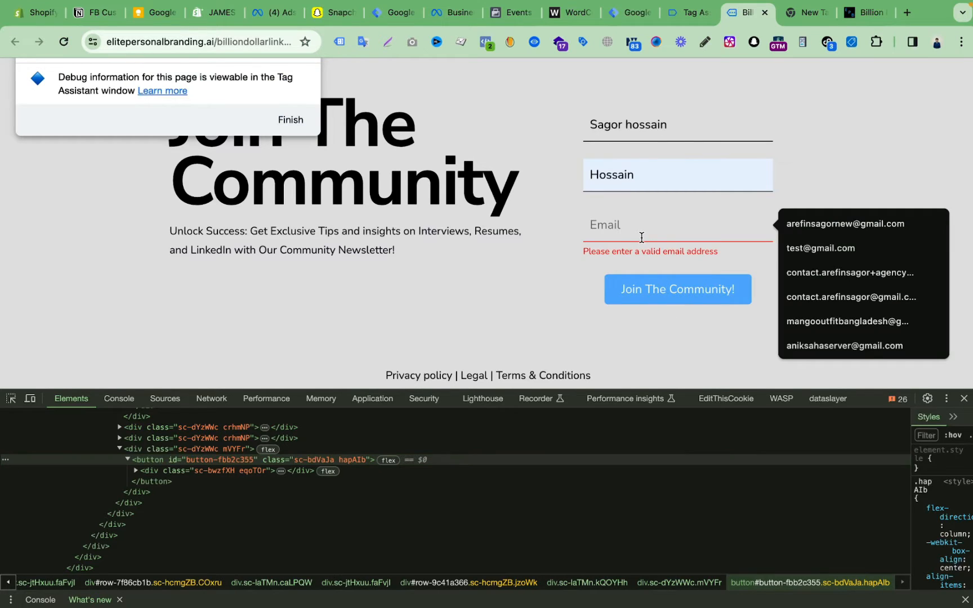
left_click(567, 15)
- Add a "var country =" line below the email variable in the script and copy the word country
scroll(398, 349, "down", 2)
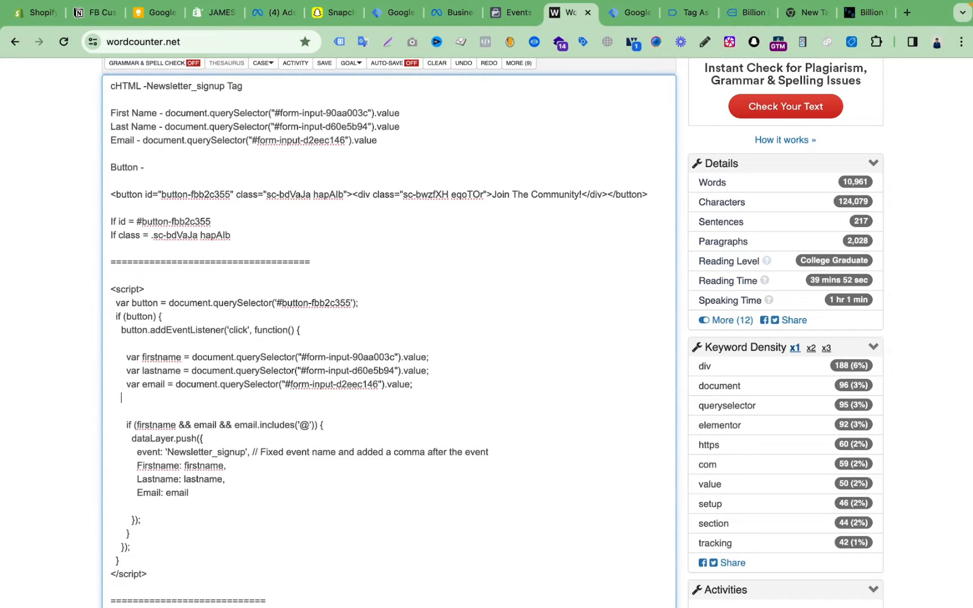
type("var country =")
double_click(147, 400)
key("ctrl+c")
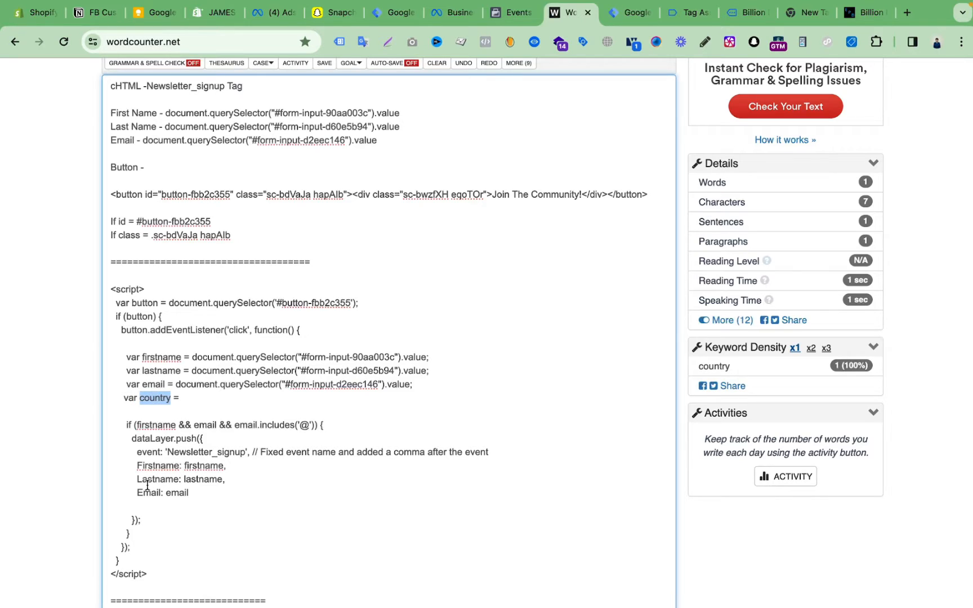
- Add a country entry below Email in the dataLayer.push block, using the copied country variable name as its value
left_click(140, 507)
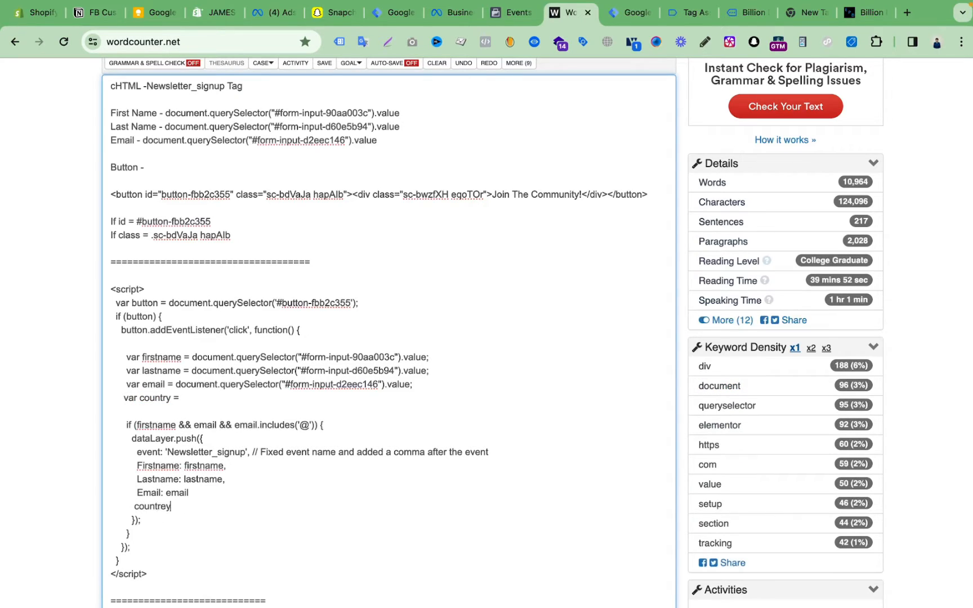
key("BackSpace")
key("BackSpace")
type("y:")
right_click(150, 400)
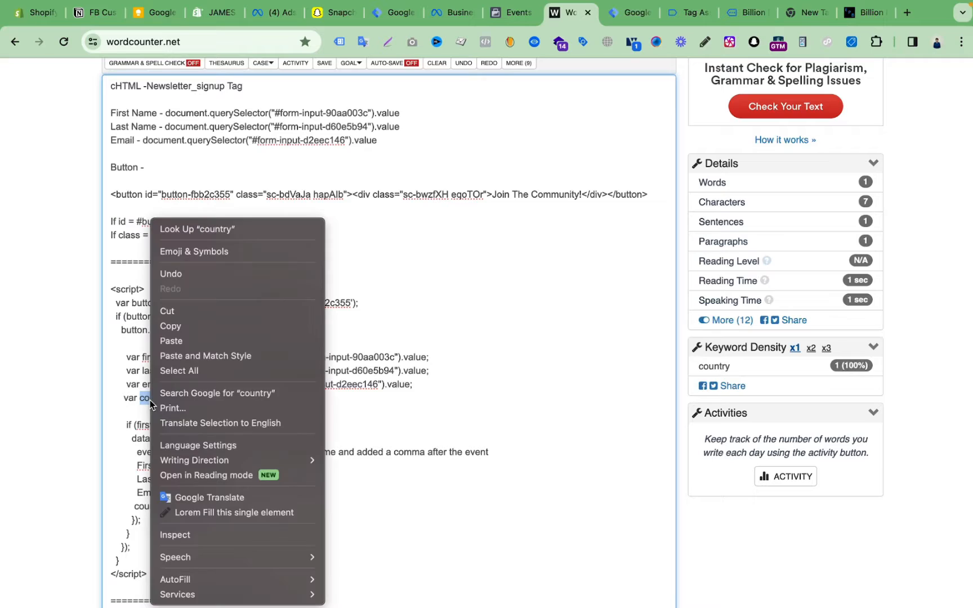
left_click(176, 323)
left_click(180, 505)
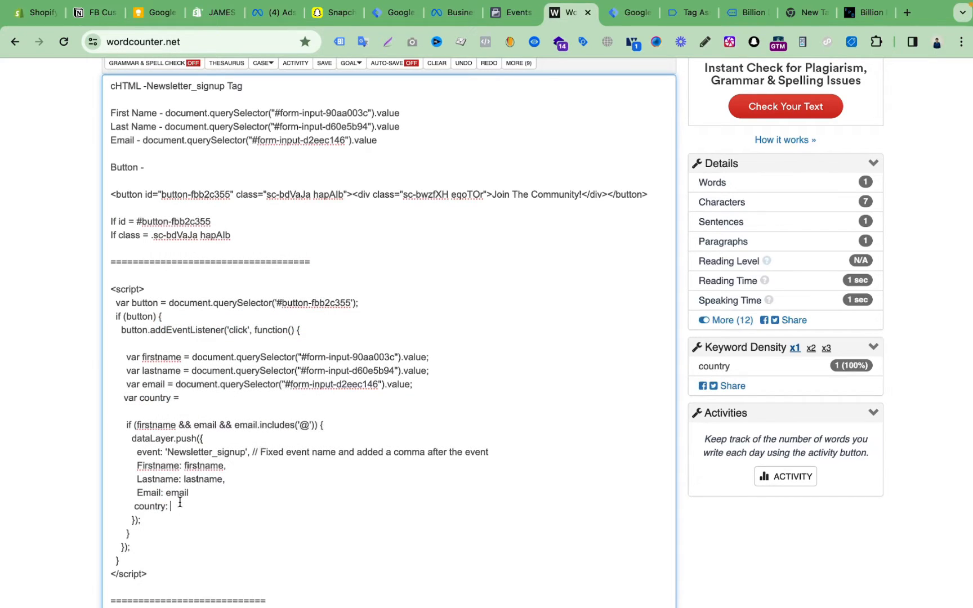
key("ctrl+v")
- Delete the country entry from the dataLayer.push block and the "var country =" line, restoring the line breaks
triple_click(143, 506)
key("BackSpace")
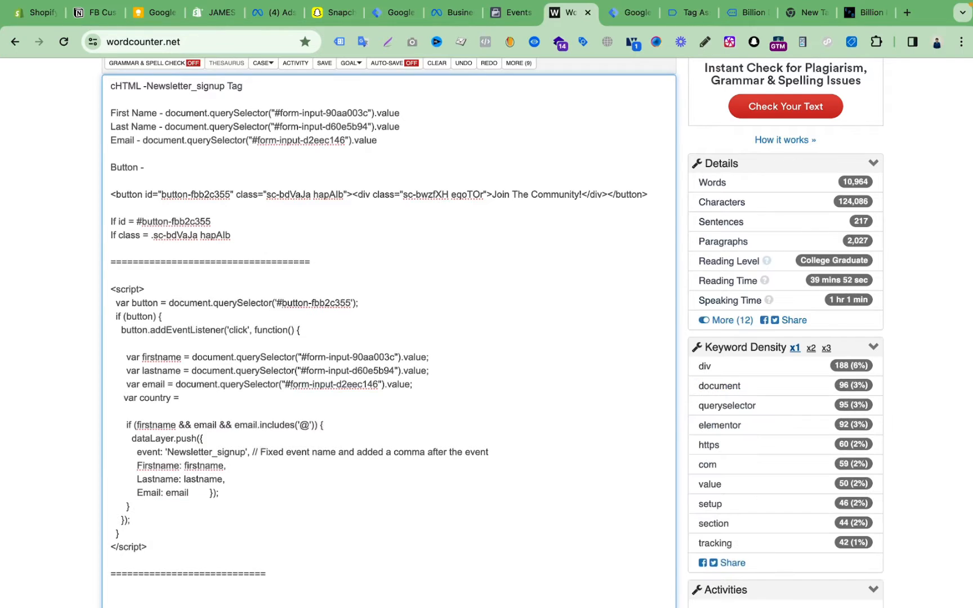
key("Return")
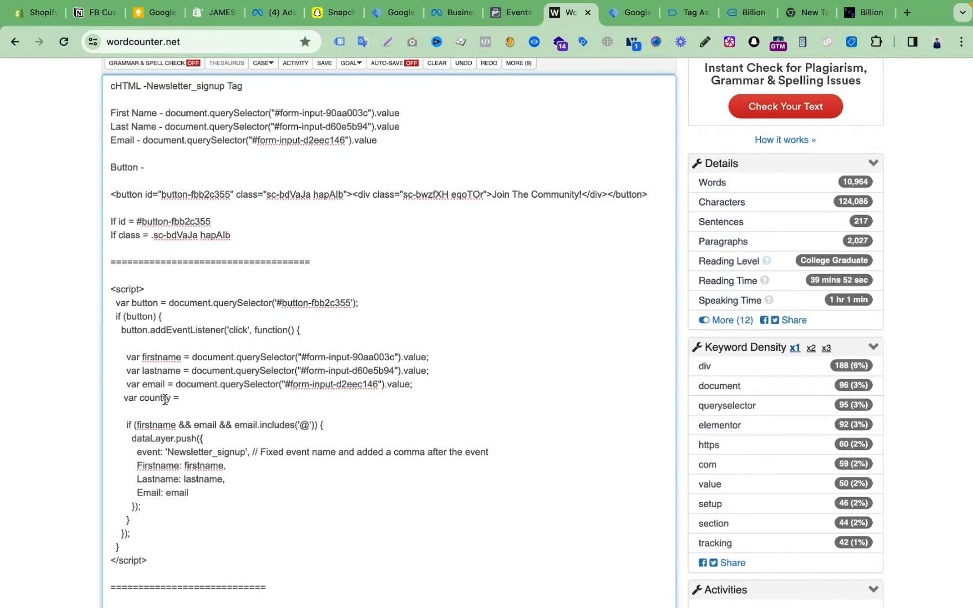
triple_click(158, 398)
key("BackSpace")
key("BackSpace")
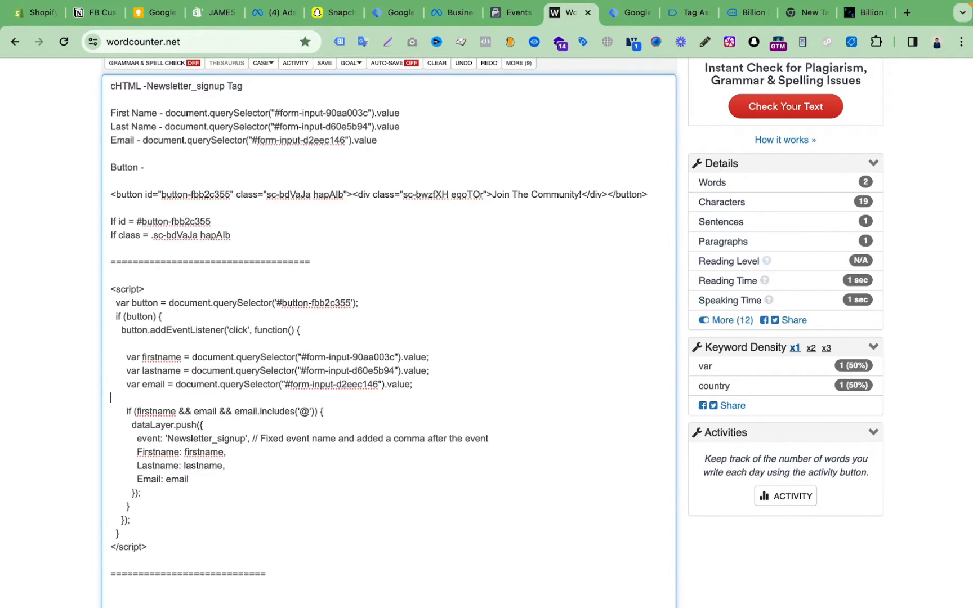
key("Return")
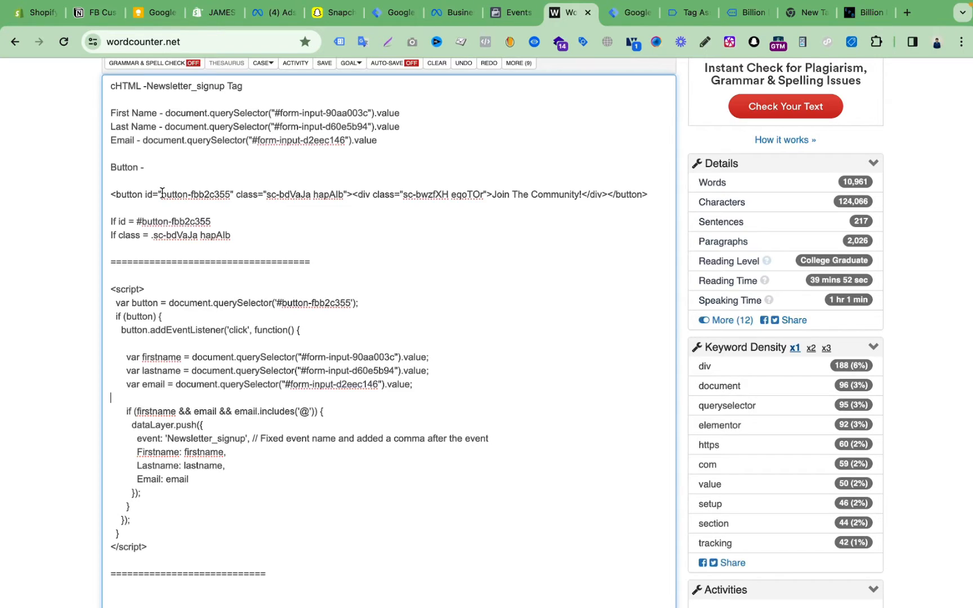
- Compare the id in the button's HTML with the #-prefixed selector assigned to the script's button variable
left_click_drag(162, 194, 234, 194)
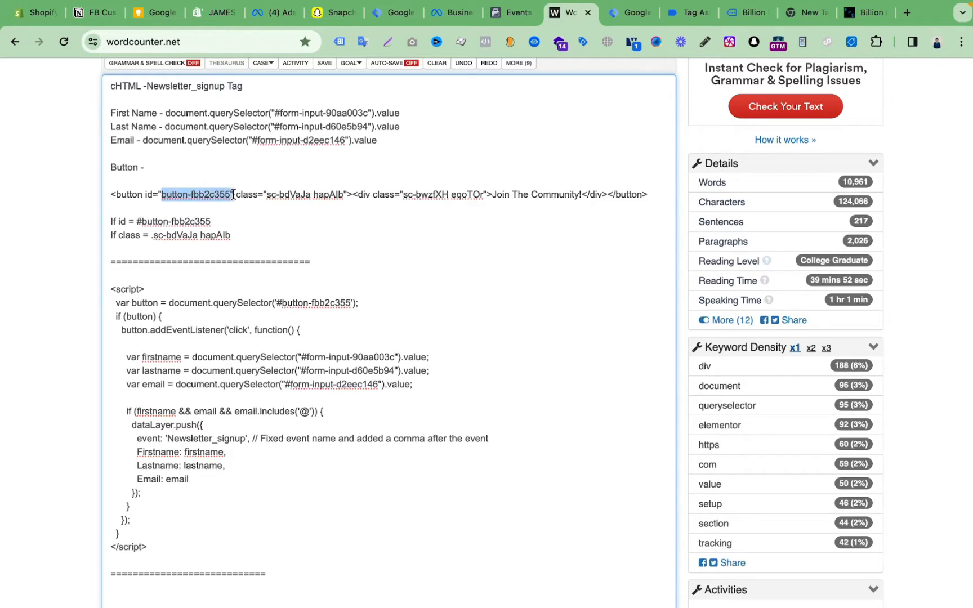
left_click(316, 312)
left_click_drag(281, 304, 349, 305)
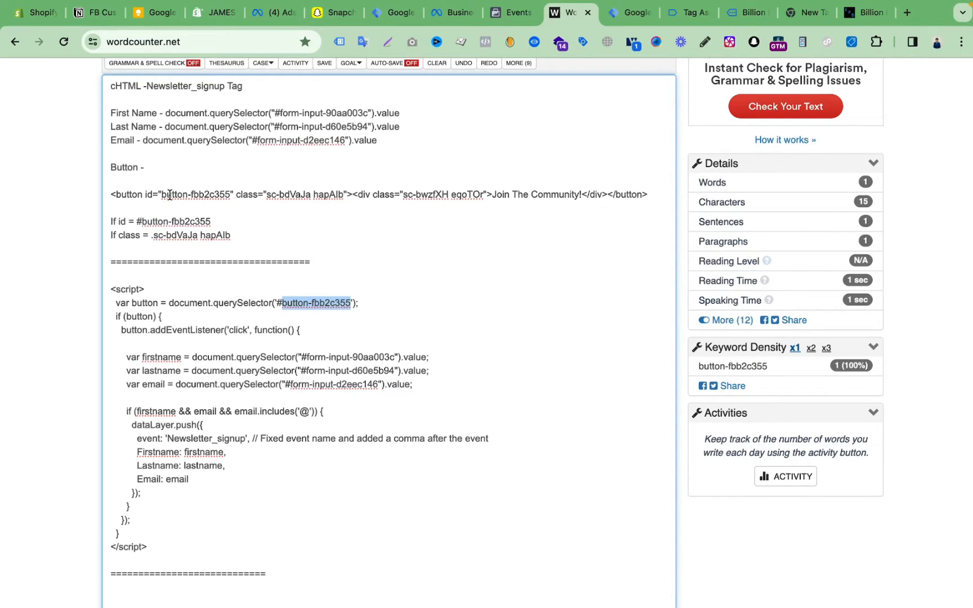
triple_click(169, 194)
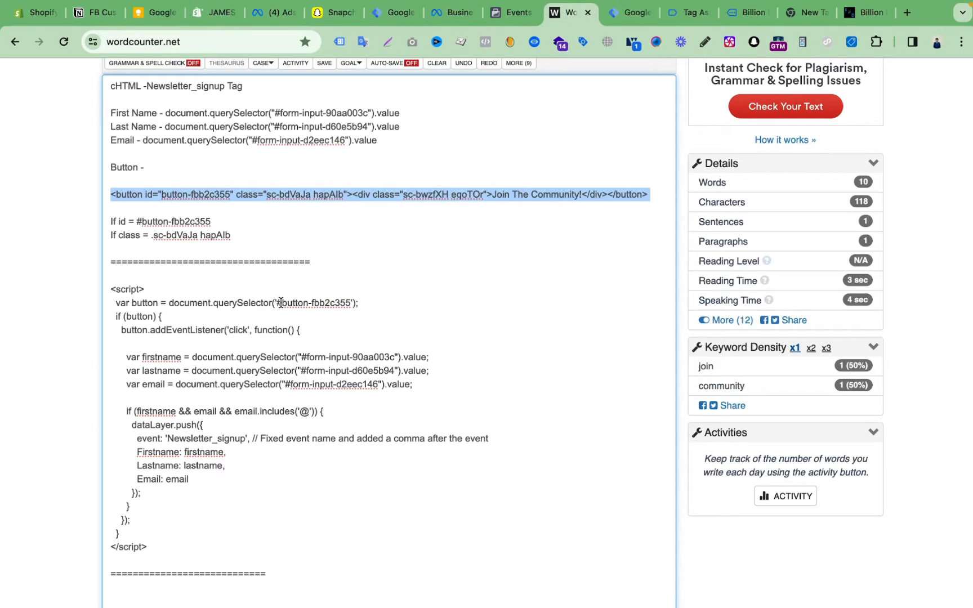
left_click(280, 303)
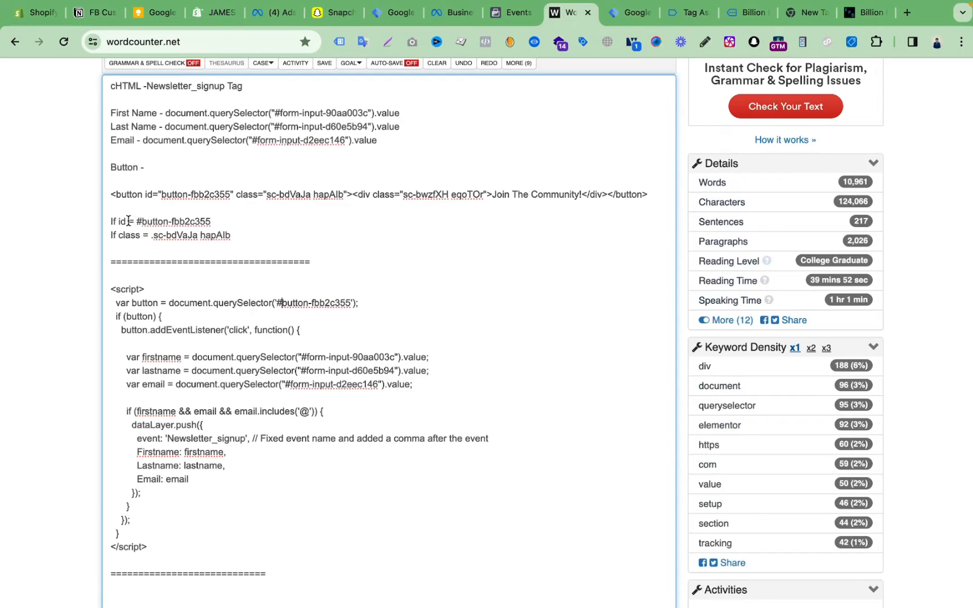
left_click_drag(126, 221, 116, 222)
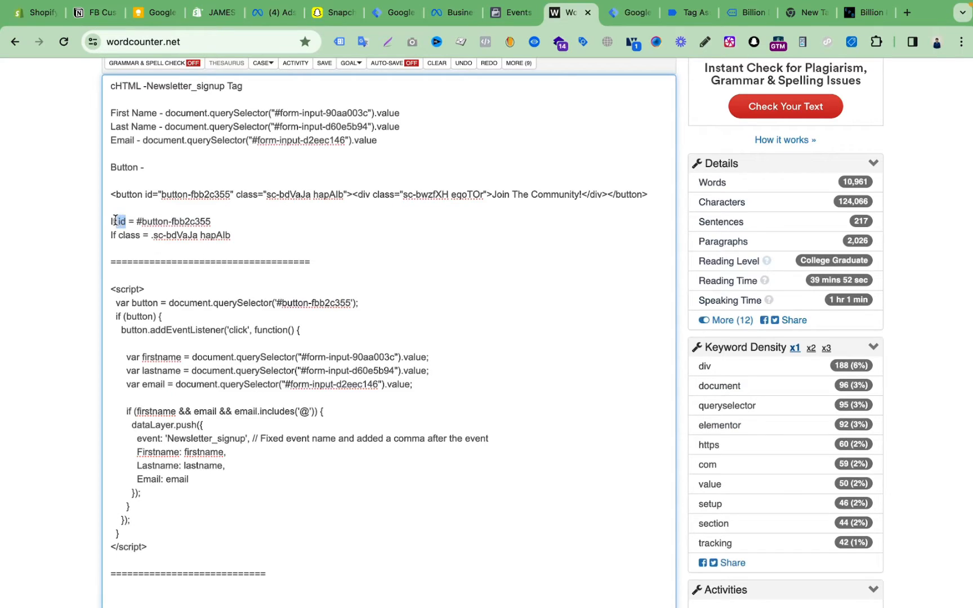
left_click(284, 303)
left_click_drag(278, 303, 284, 304)
- Compare the class in the button's HTML with its dot-prefixed selector in the "If class" note
left_click_drag(266, 195, 344, 195)
left_click(174, 242)
left_click(151, 235)
type(".")
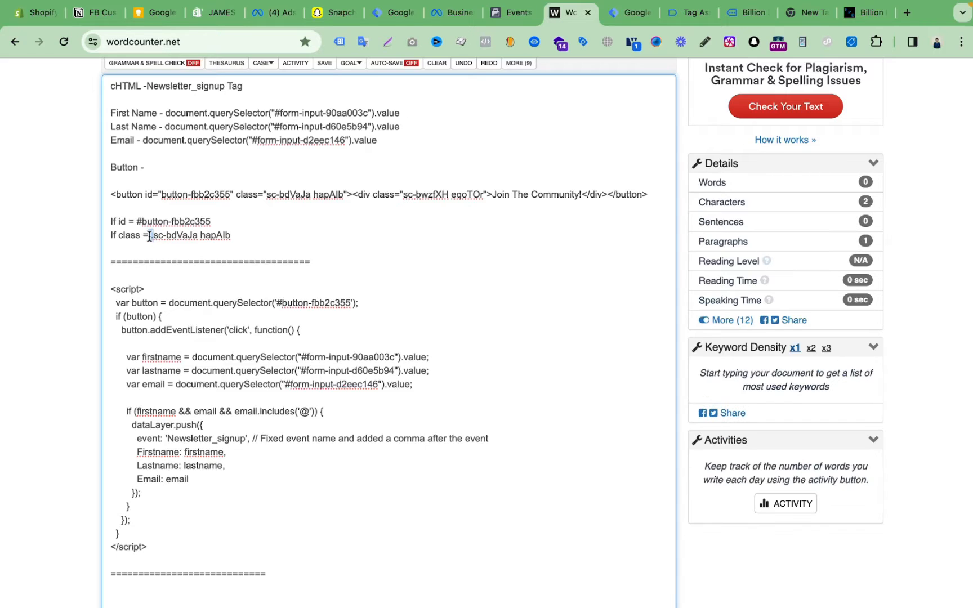
double_click(179, 236)
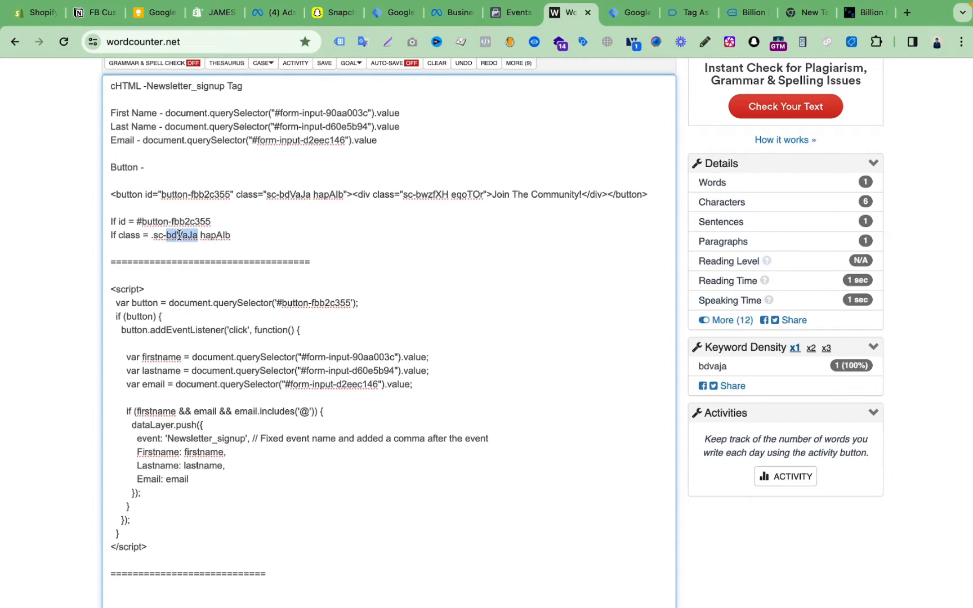
triple_click(218, 236)
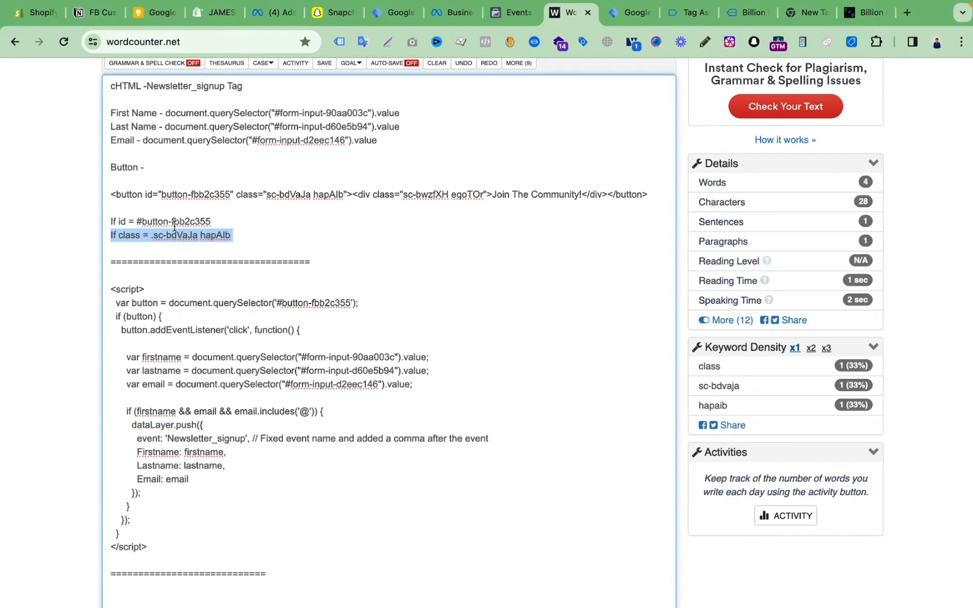
- Examine the button id in the "If id" note and the # prefix in the script's button selector
left_click(142, 222)
left_click_drag(143, 222, 213, 222)
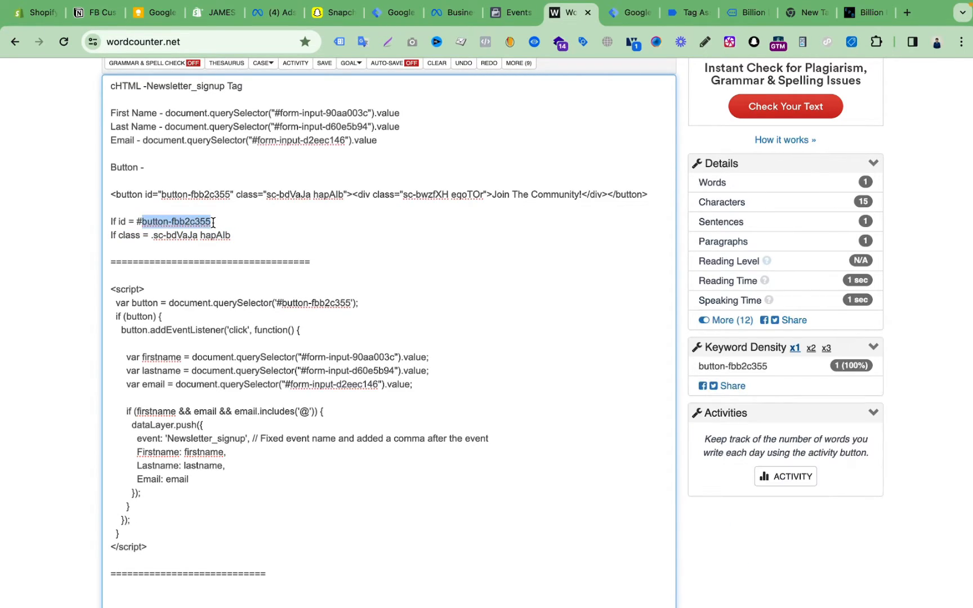
left_click(281, 302)
left_click_drag(278, 303, 280, 303)
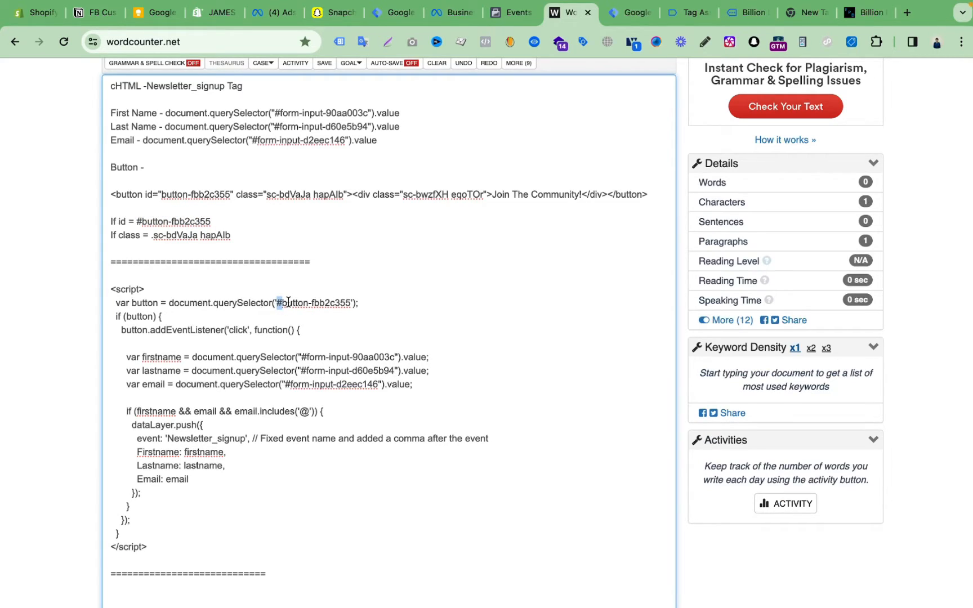
- Review the script's button check, click event listener and the variables passed to the dataLayer.push block
left_click_drag(115, 316, 324, 332)
left_click(177, 422)
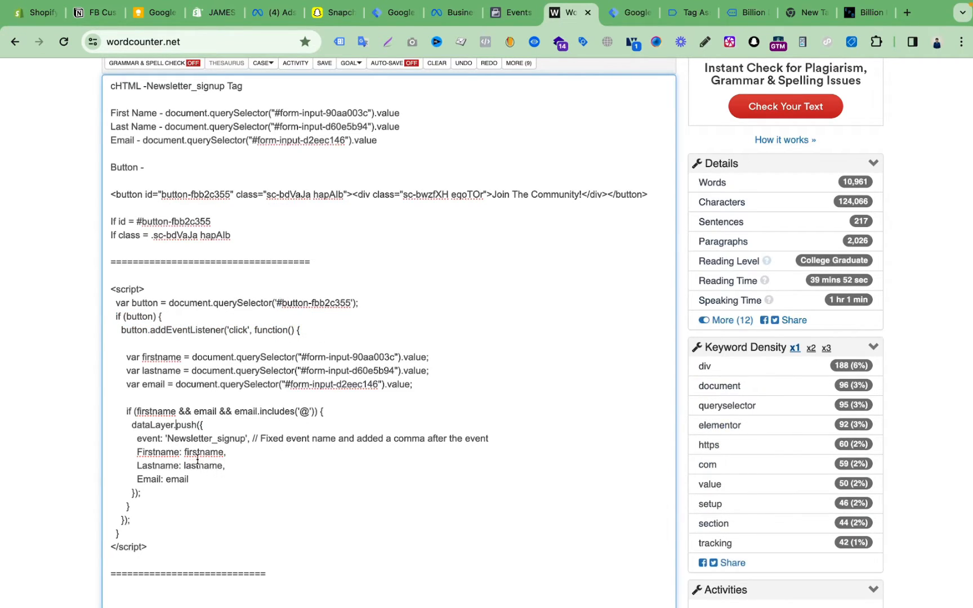
left_click(154, 372)
left_click(209, 463)
left_click(194, 481)
left_click_drag(110, 286, 147, 548)
left_click(628, 12)
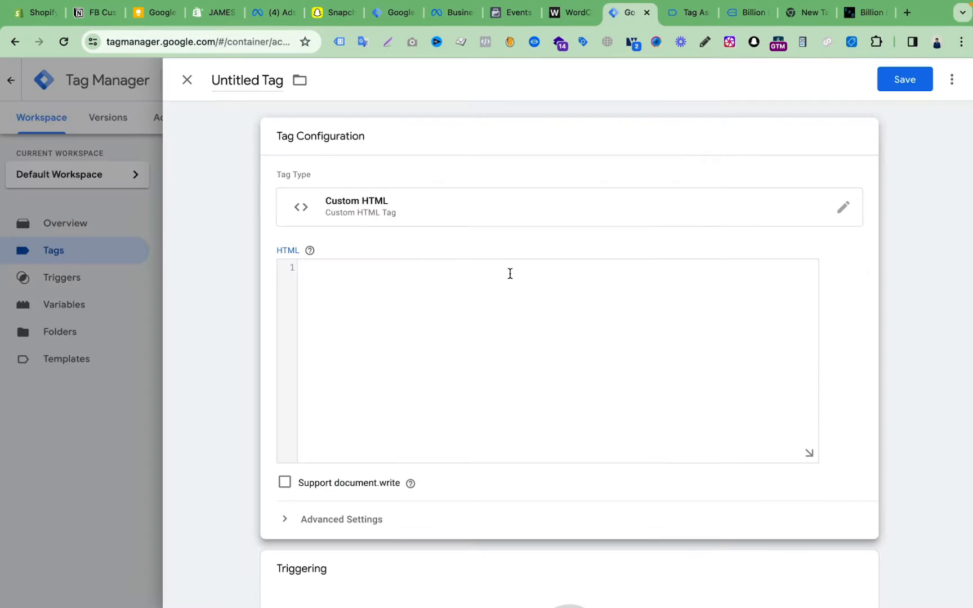
type("country")
key("BackSpace")
key("BackSpace")
key("BackSpace")
key("BackSpace")
key("BackSpace")
- Copy the whole script block from the WordCounter notes into the HTML of the untitled Custom HTML tag
left_click(572, 12)
left_click(278, 356)
left_click_drag(111, 287, 278, 542)
right_click(222, 383)
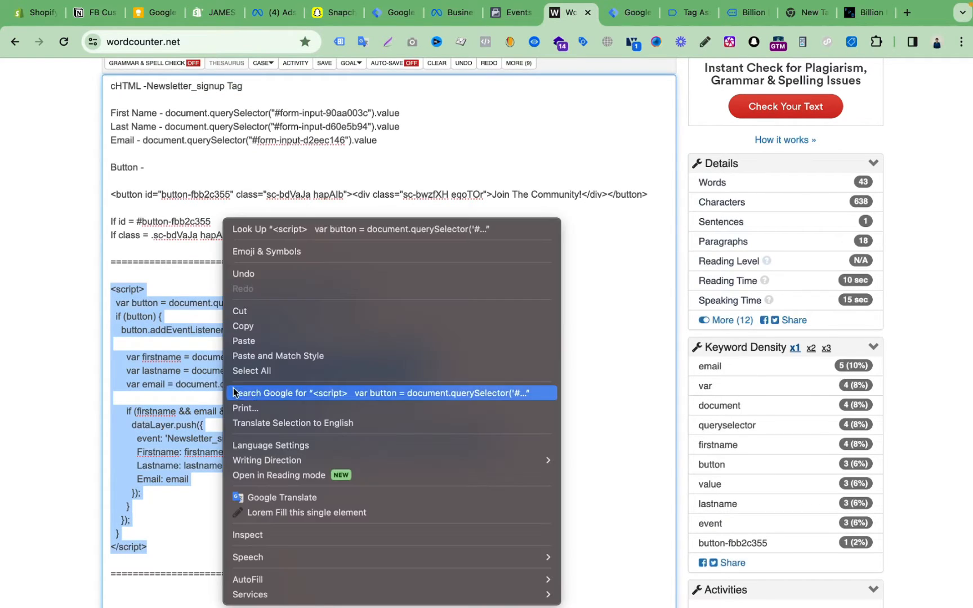
left_click(259, 326)
left_click(629, 13)
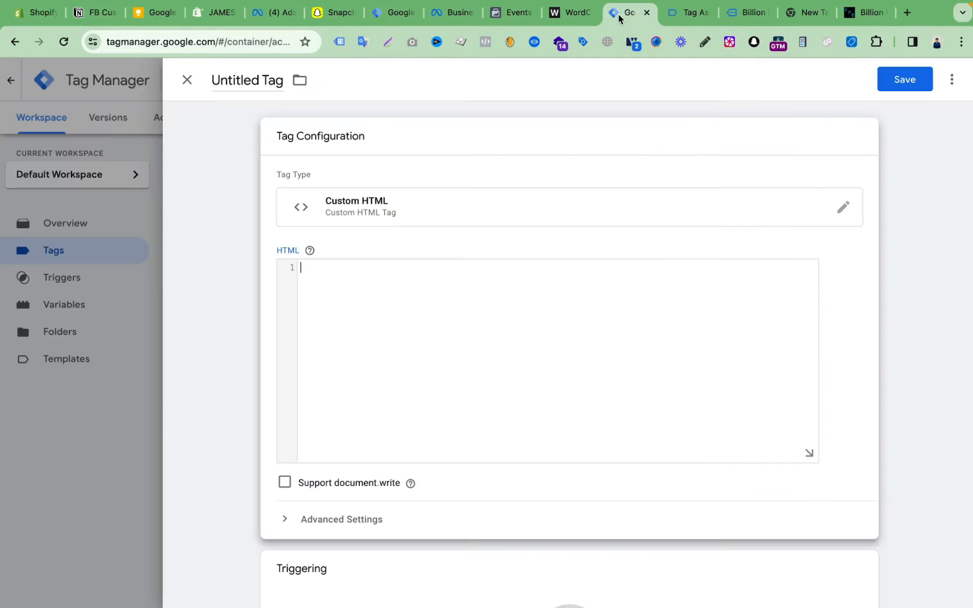
key("super+v")
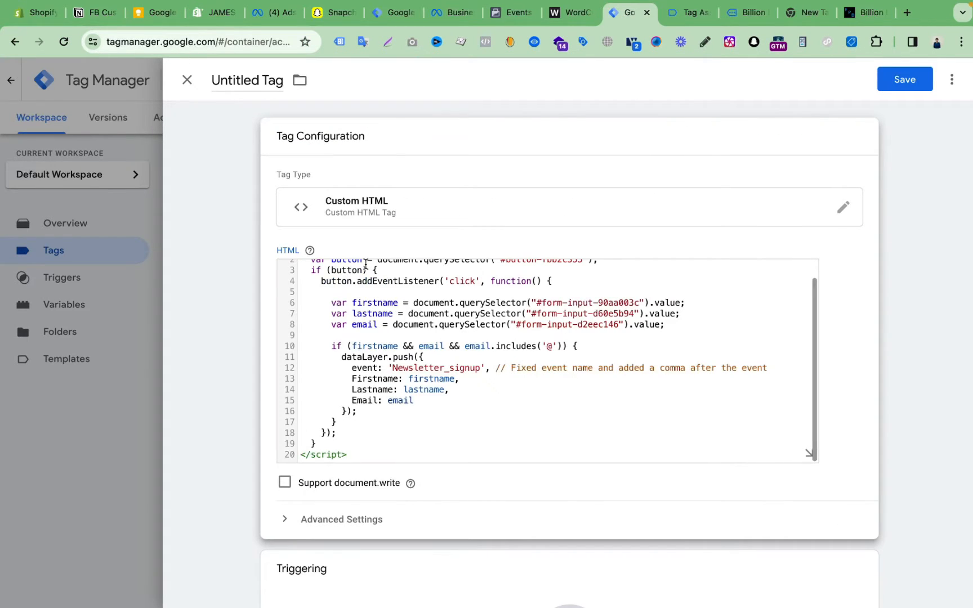
scroll(511, 428, "up", 2)
scroll(420, 341, "down", 2)
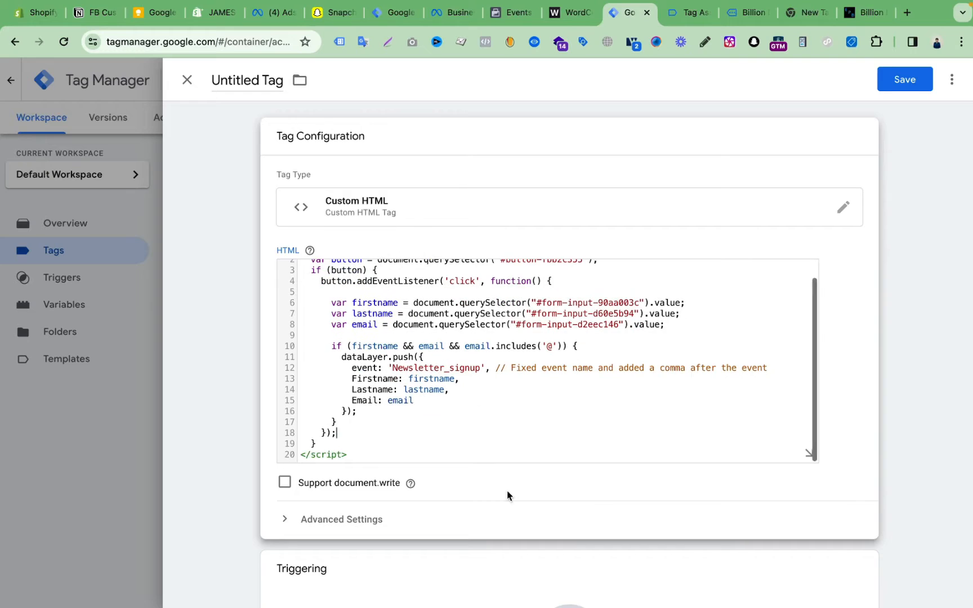
scroll(496, 507, "down", 3)
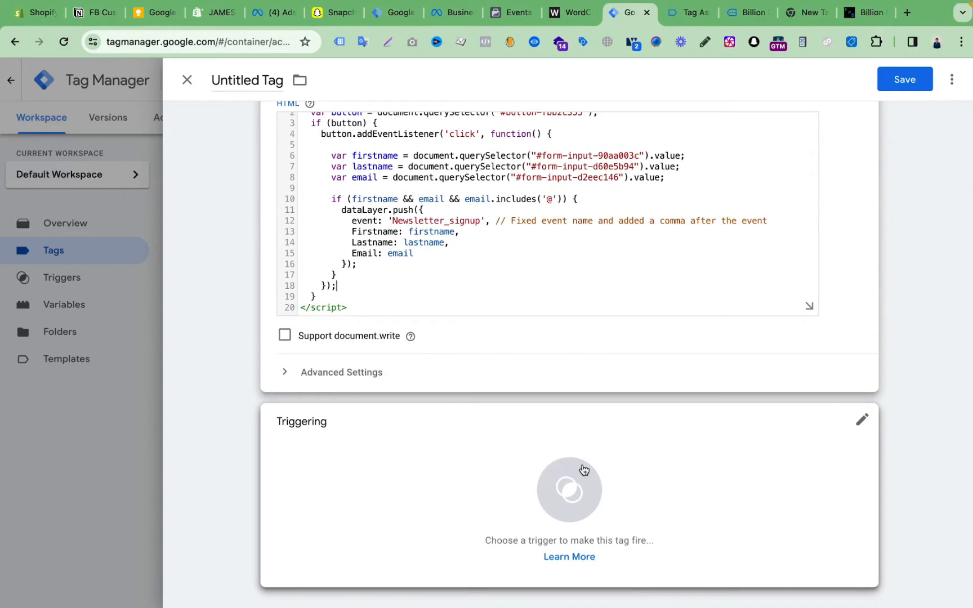
- Switch to Tag Assistant and inspect the variables of Click event 10 for the "Join The Community!" button
left_click(678, 15)
scroll(67, 383, "down", 5)
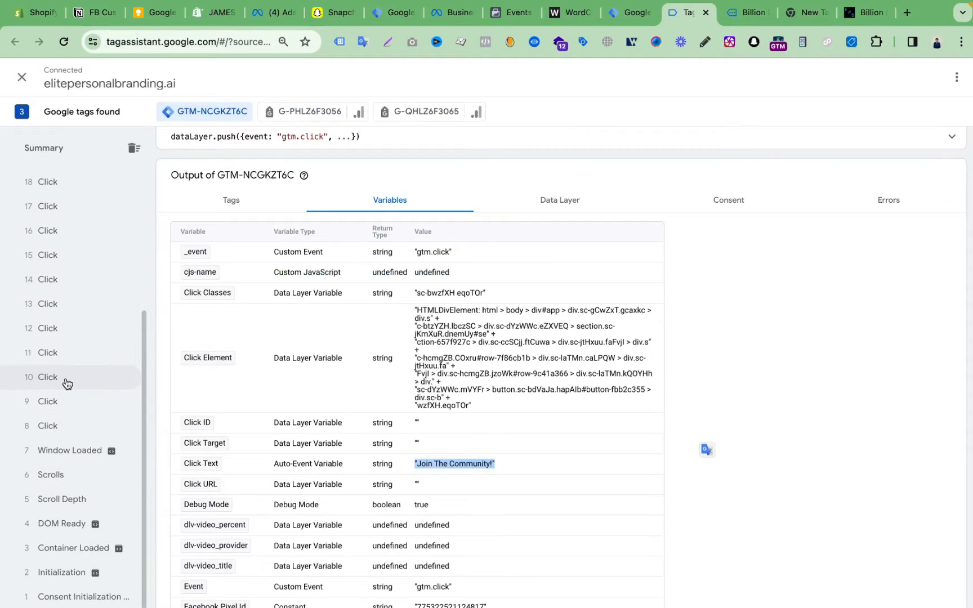
left_click(746, 16)
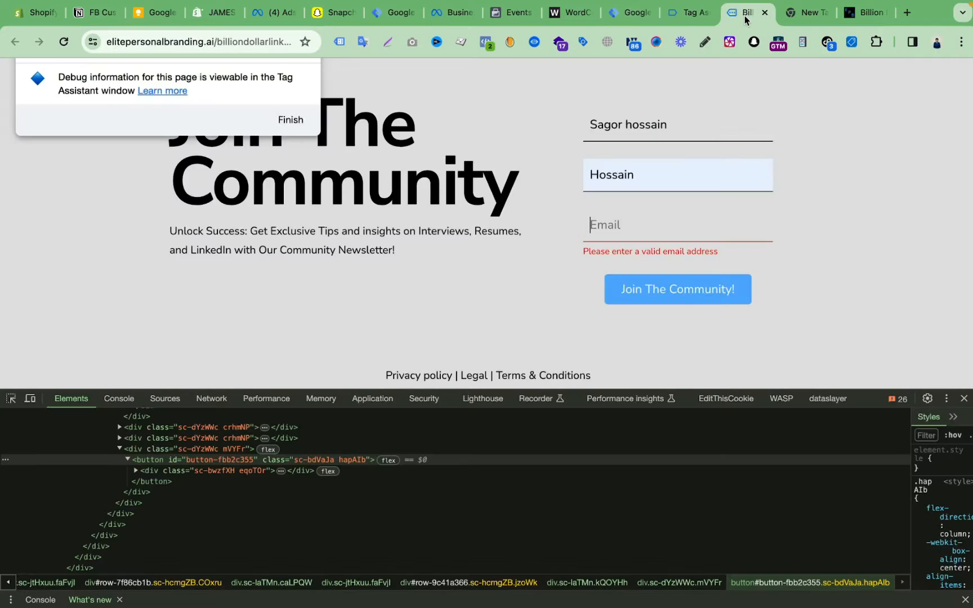
left_click(682, 17)
left_click(742, 17)
left_click(676, 297)
left_click(684, 14)
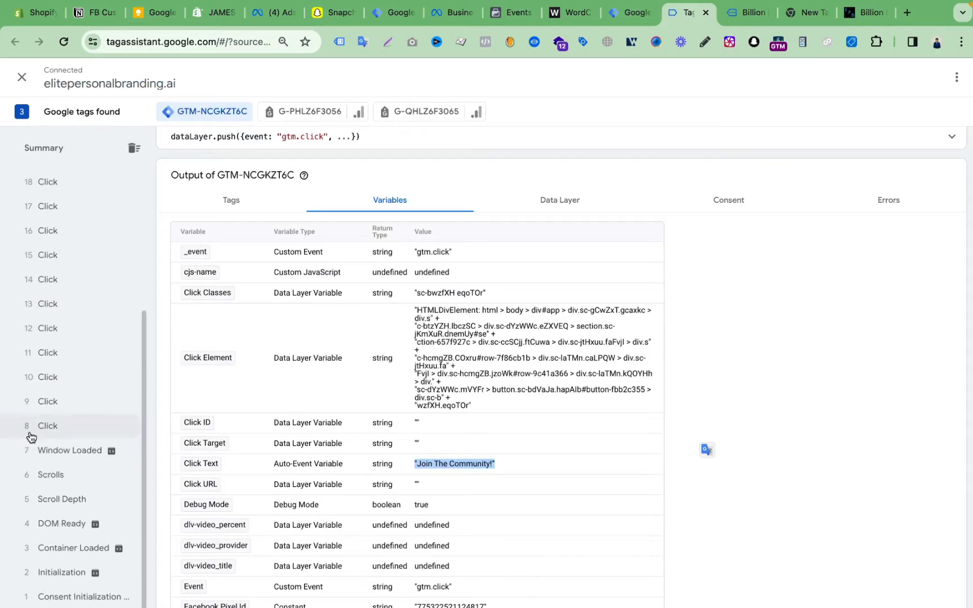
left_click(61, 378)
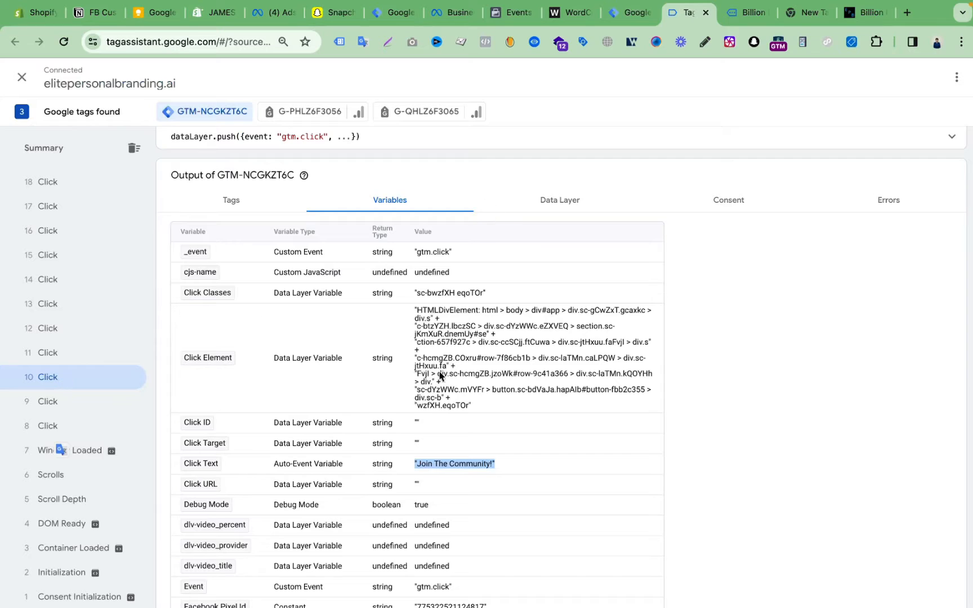
scroll(438, 378, "down", 2)
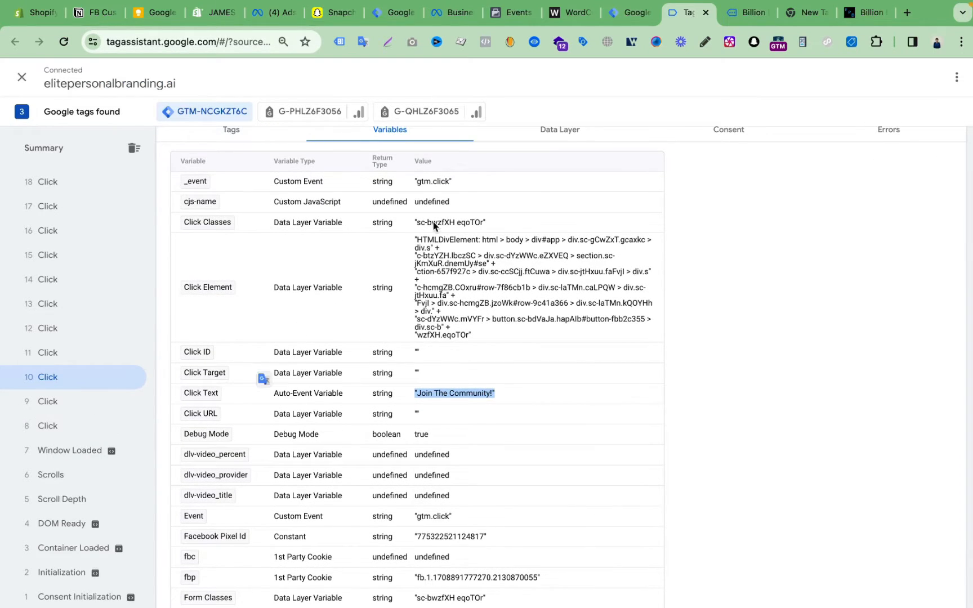
- Copy the Click Classes value of the signup button's click event, from the opening quote through "eqoTO"
left_click_drag(415, 223, 480, 225)
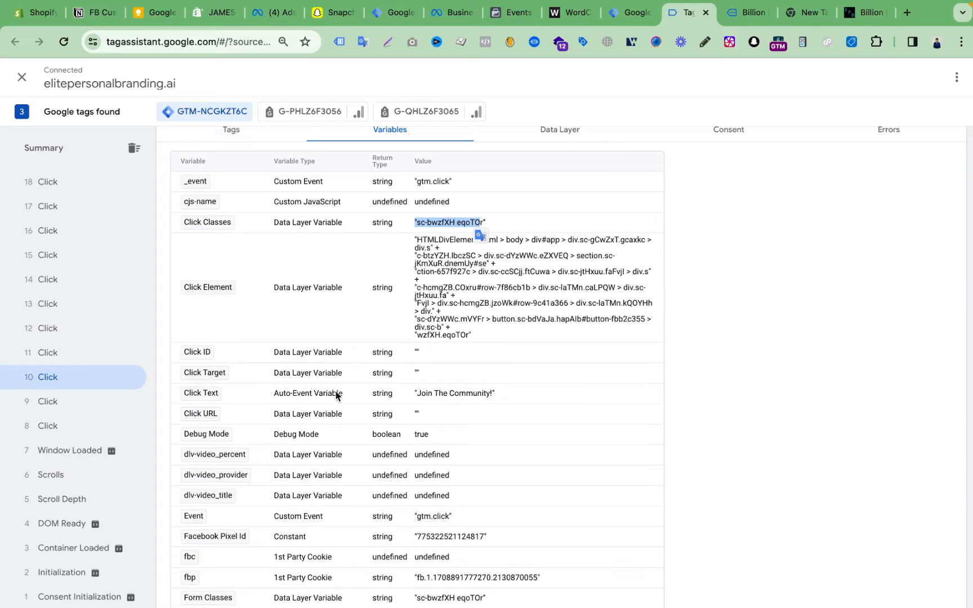
left_click(179, 358)
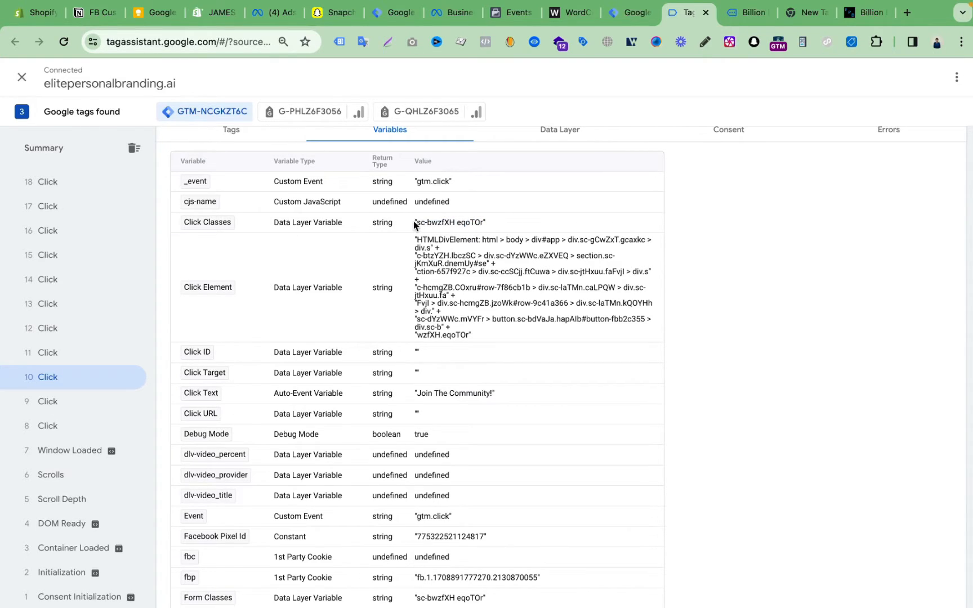
left_click_drag(415, 222, 480, 223)
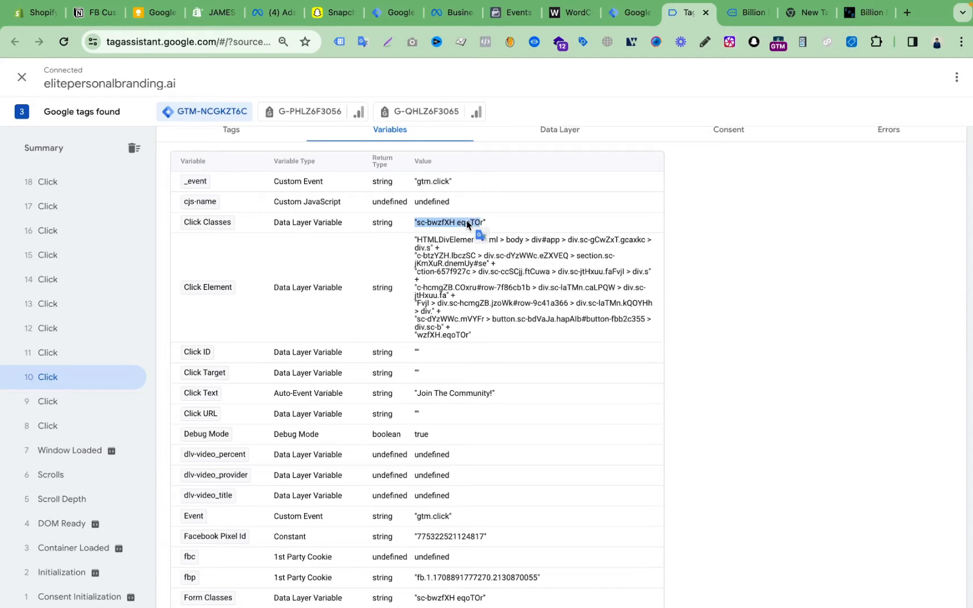
right_click(465, 223)
left_click(495, 247)
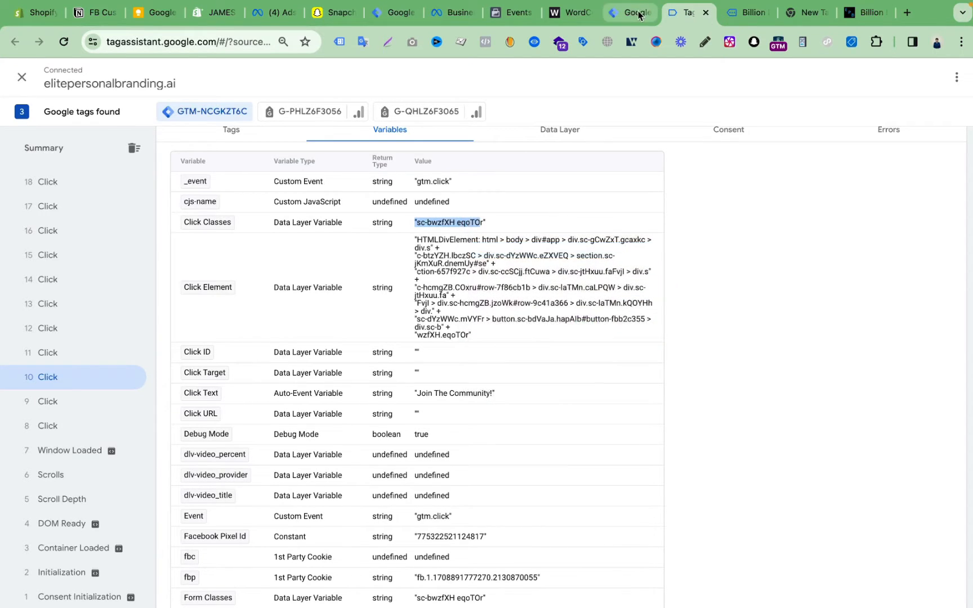
- Create a new Click - All Elements trigger for the tag in Tag Manager, firing on Some Clicks
left_click(630, 12)
left_click(546, 475)
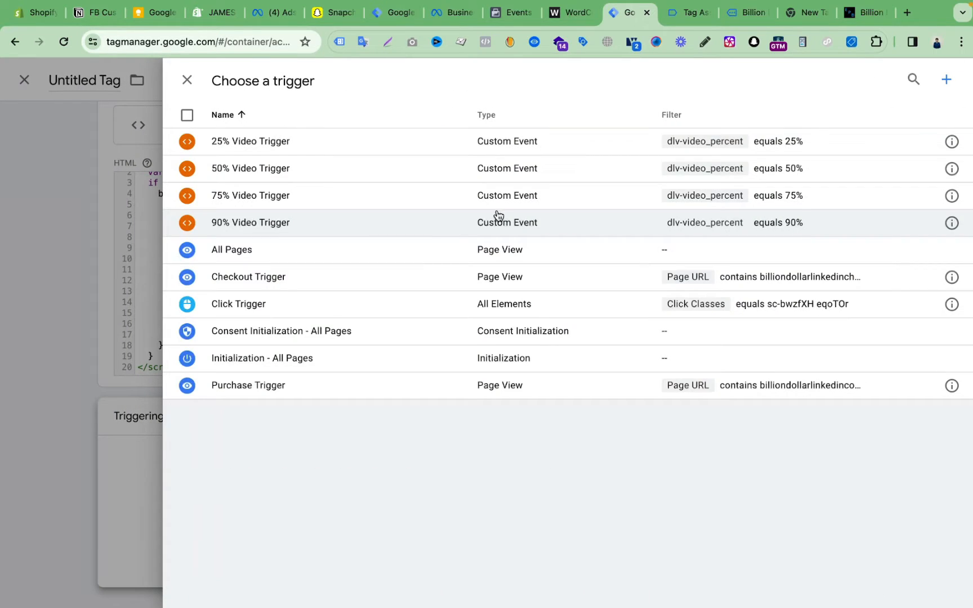
left_click(947, 80)
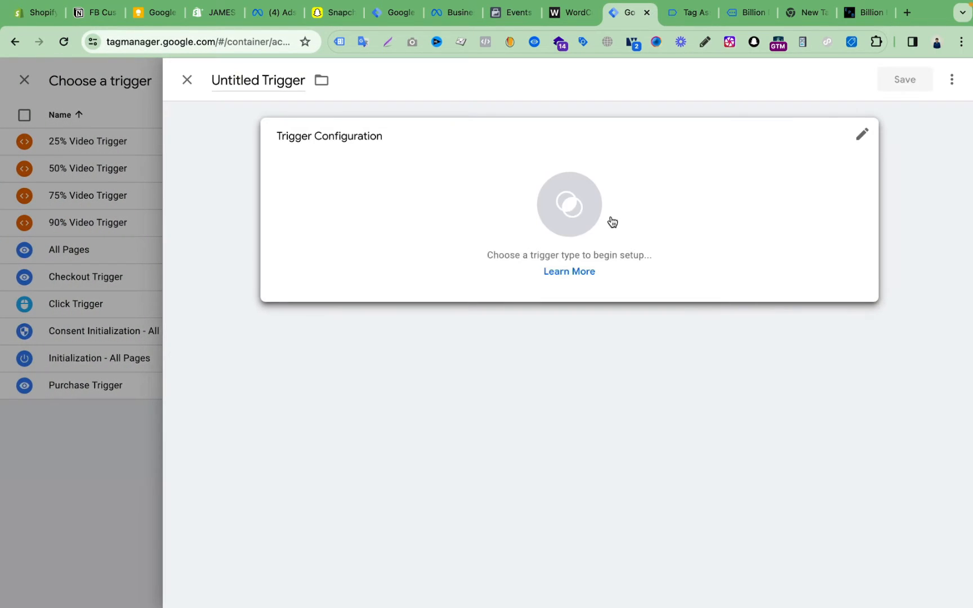
left_click(577, 206)
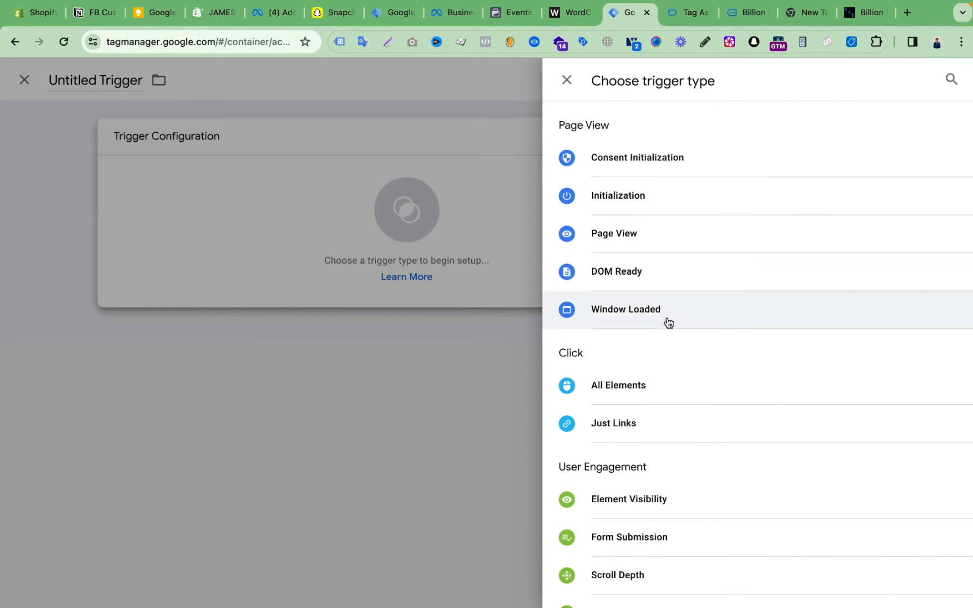
left_click(646, 386)
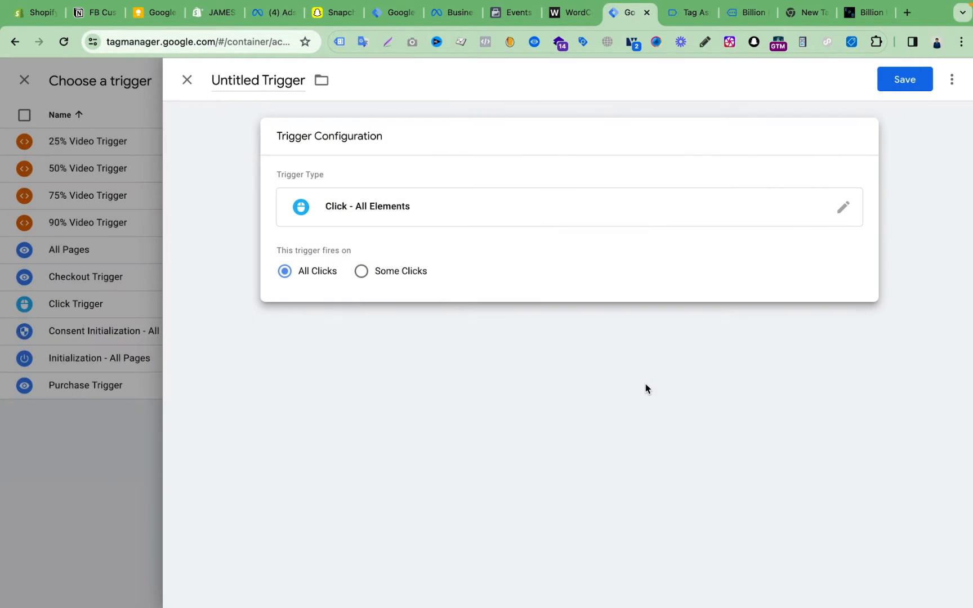
left_click(364, 272)
- Set the trigger condition to Click Classes equals "sc-bwzfXH eqoTO", removing the leading quotation mark from the pasted value
left_click(353, 326)
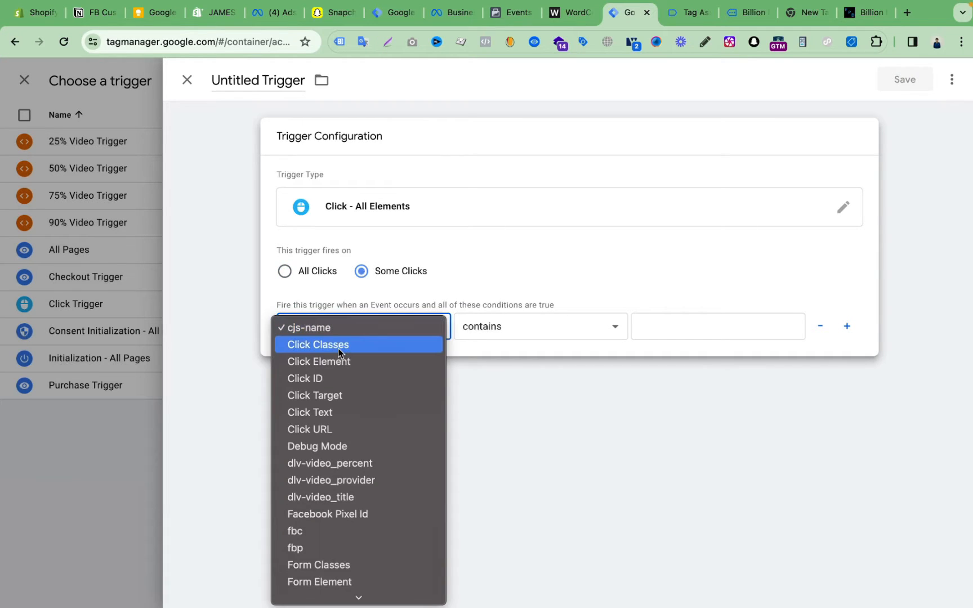
left_click(337, 345)
left_click(517, 332)
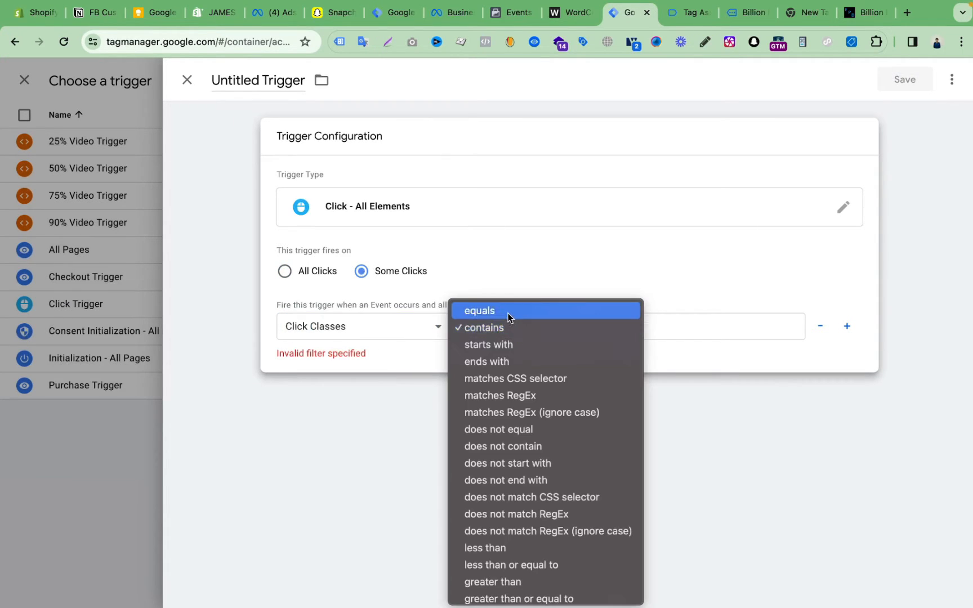
left_click(508, 313)
left_click(668, 323)
key("super+v")
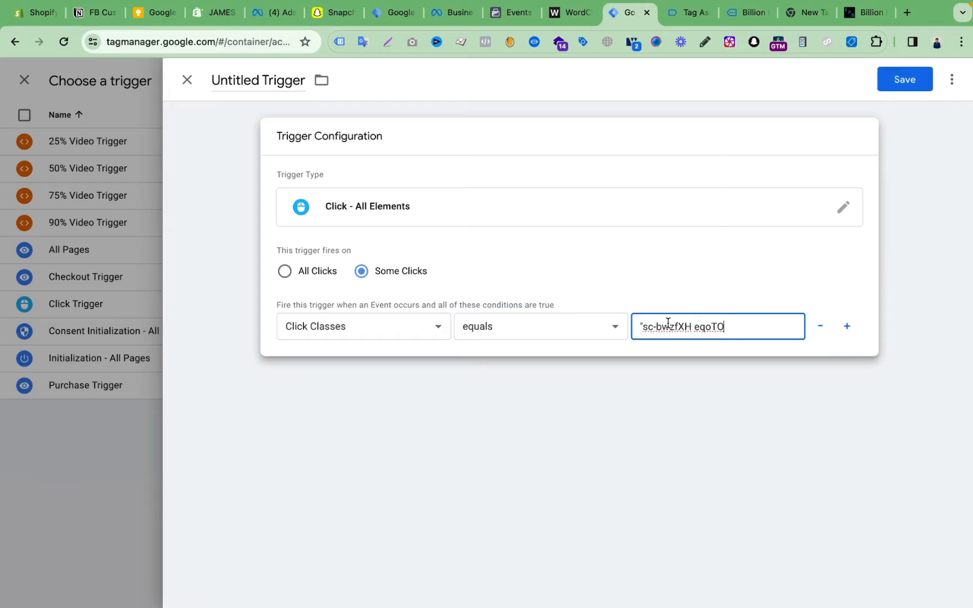
left_click(642, 327)
key("BackSpace")
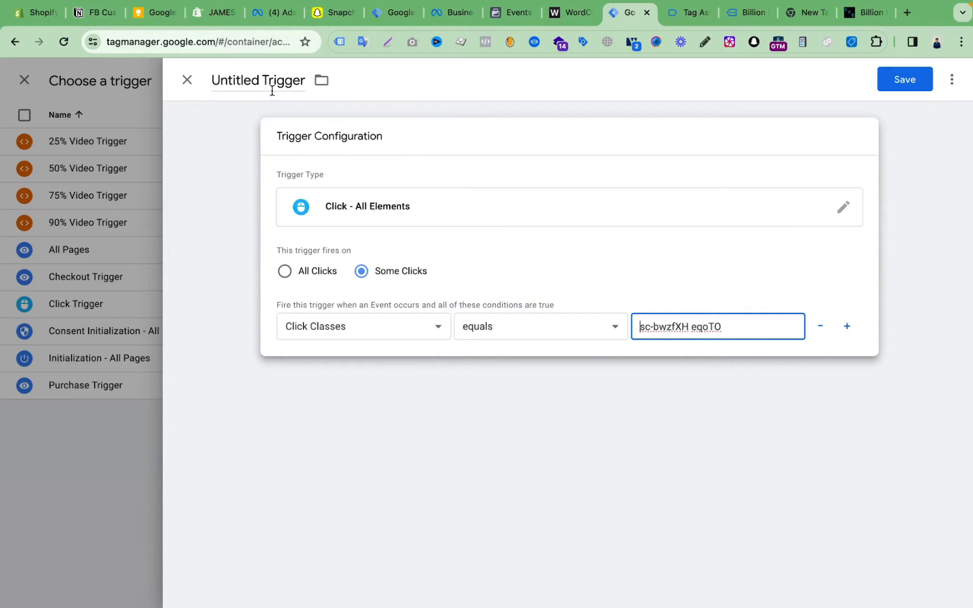
- Rename the new trigger as "click Trigger"
left_click(219, 83)
double_click(219, 83)
type("clic")
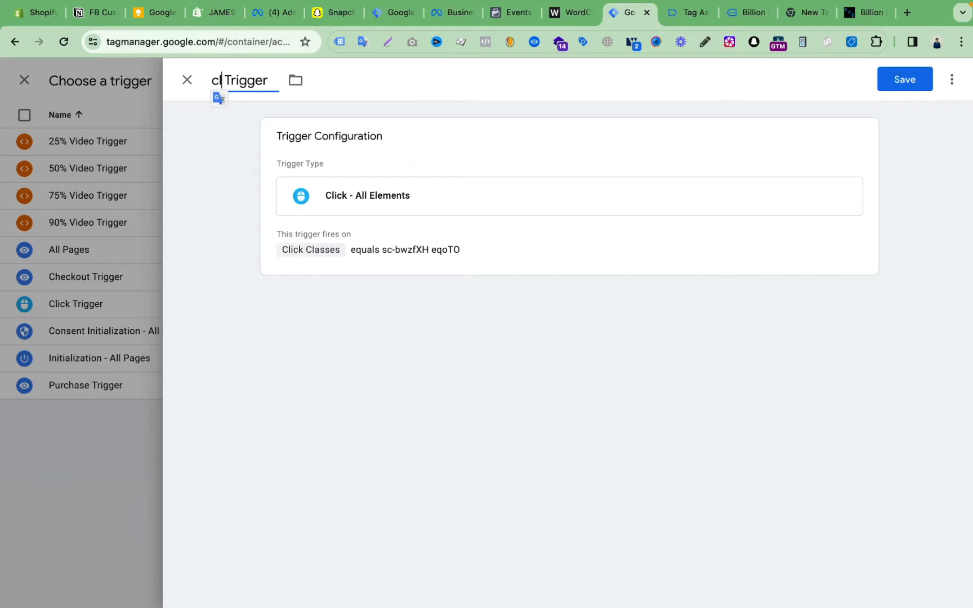
type("k")
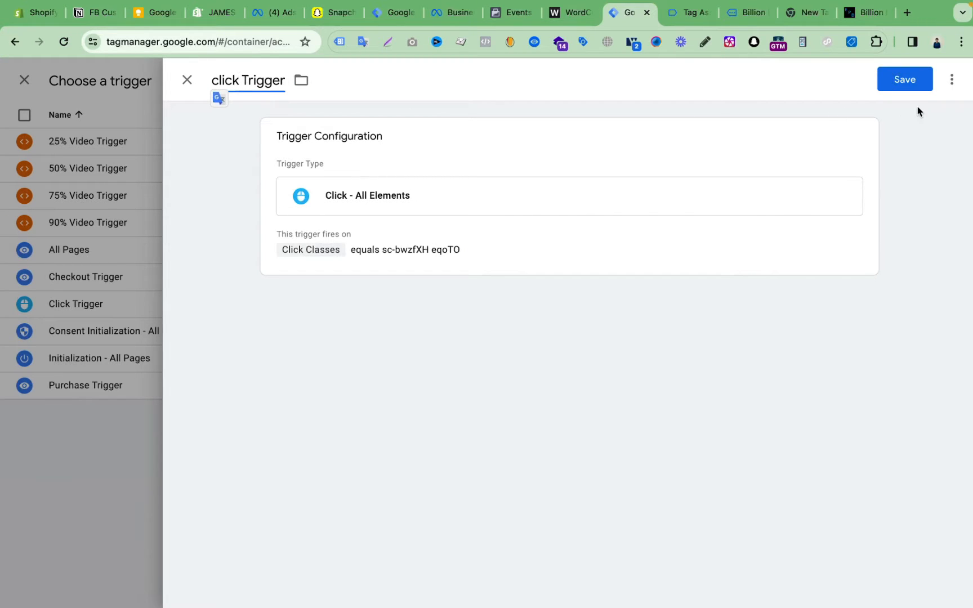
- Discard the unsaved click trigger and the untitled Custom HTML tag, returning to the tag list
left_click(192, 82)
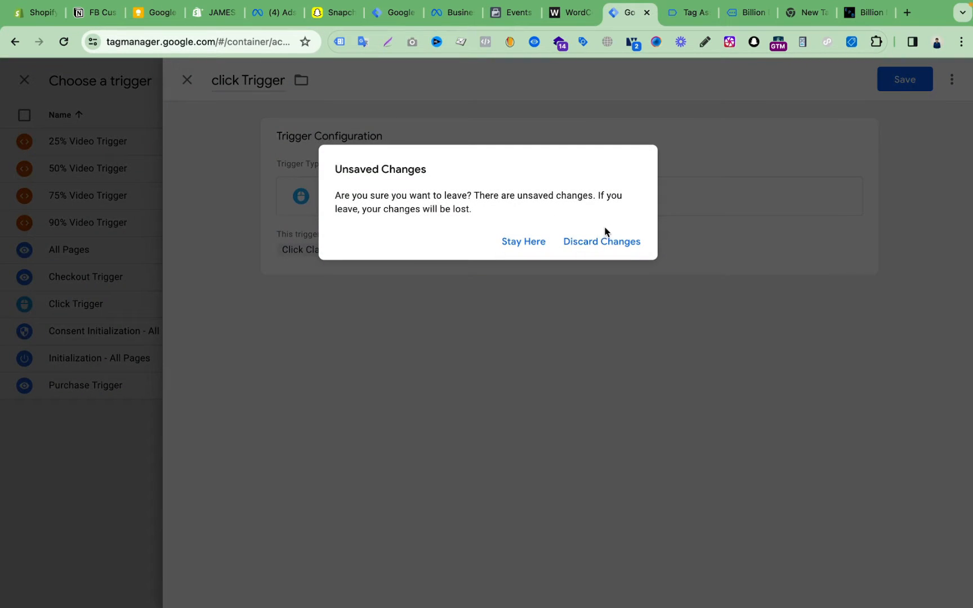
left_click(607, 245)
left_click(188, 83)
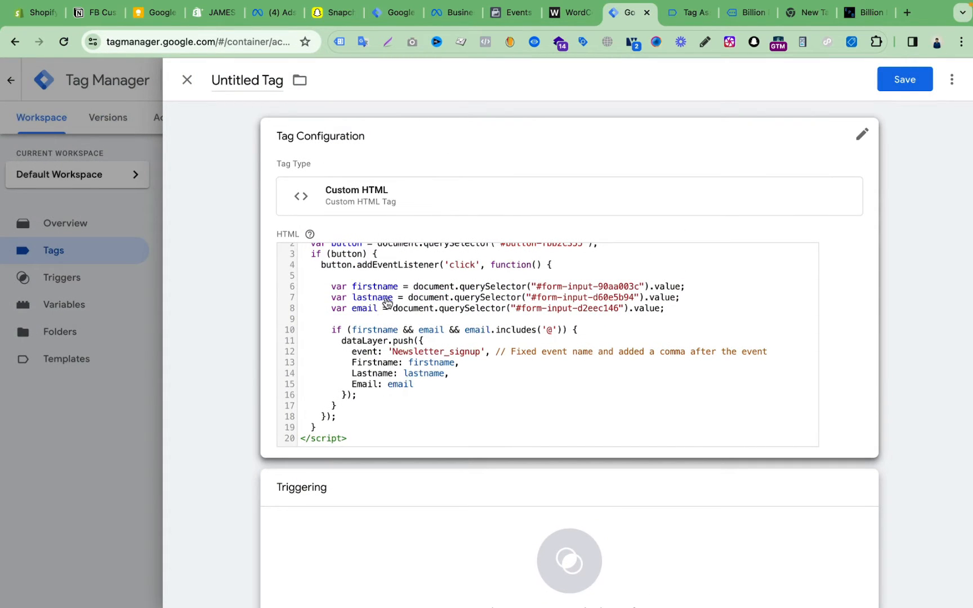
left_click(187, 80)
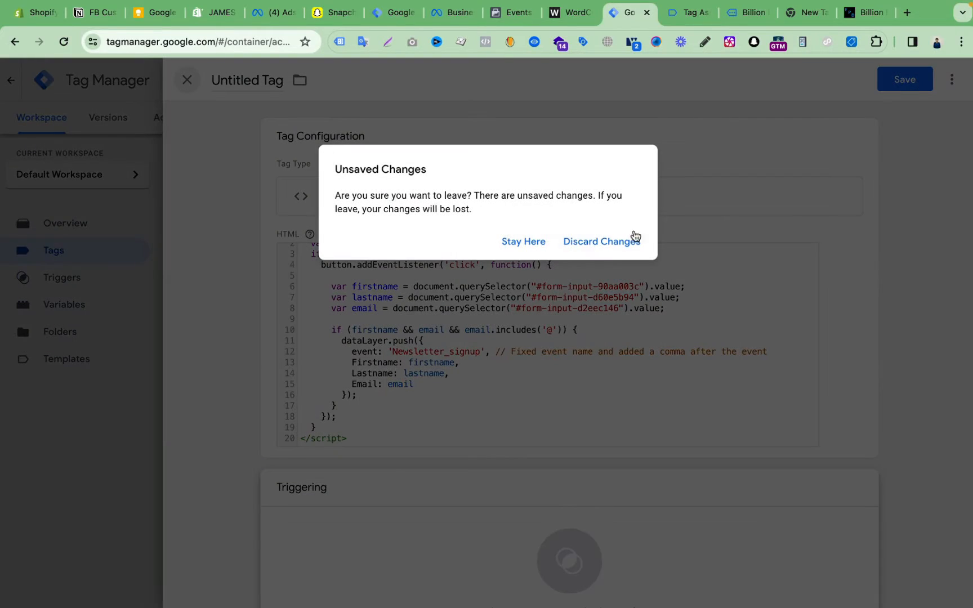
left_click(602, 246)
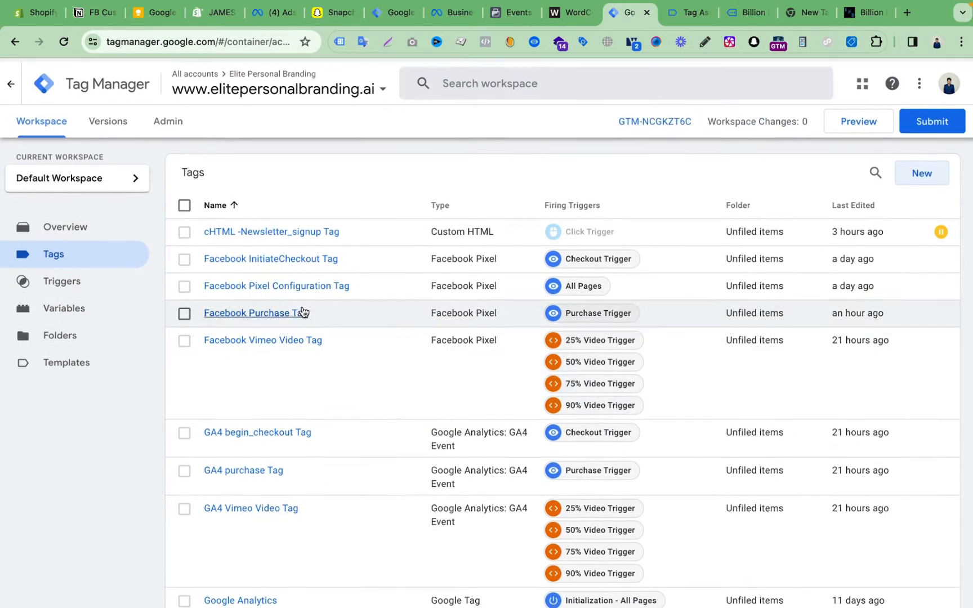
- Open the existing cHTML -Newsletter_signup Tag and examine its trigger and the event name in its dataLayer.push block
left_click(270, 231)
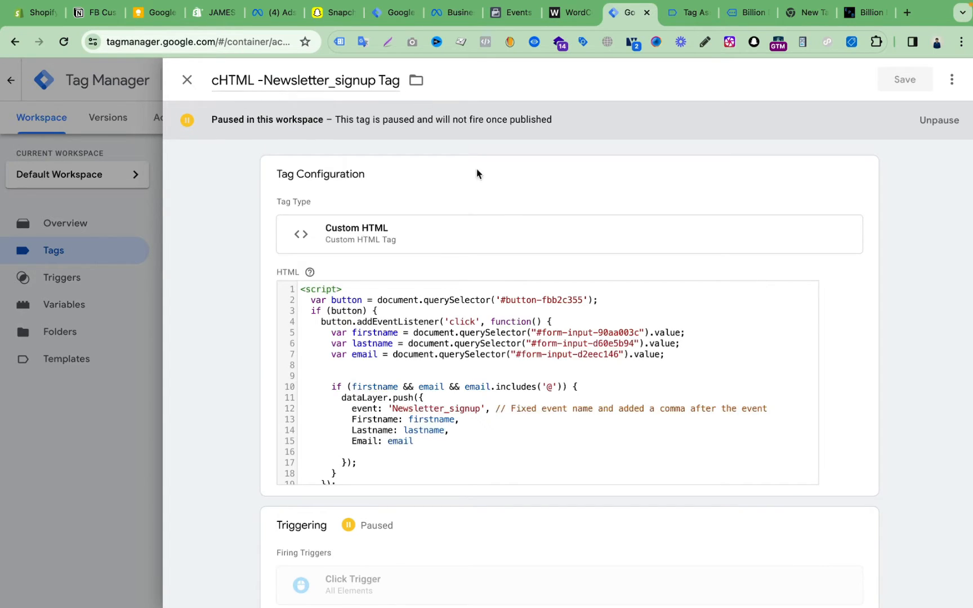
scroll(484, 338, "down", 1)
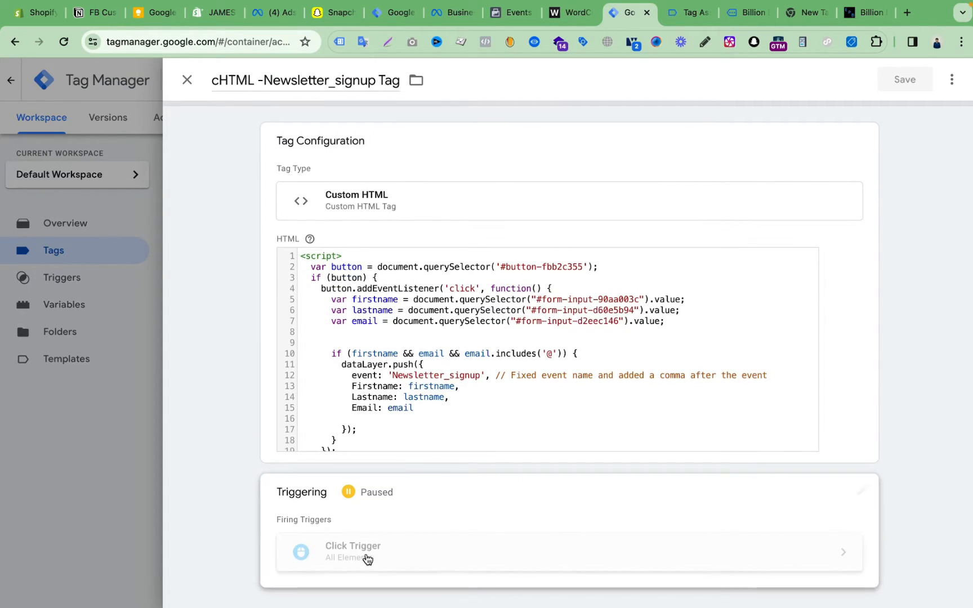
left_click(454, 397)
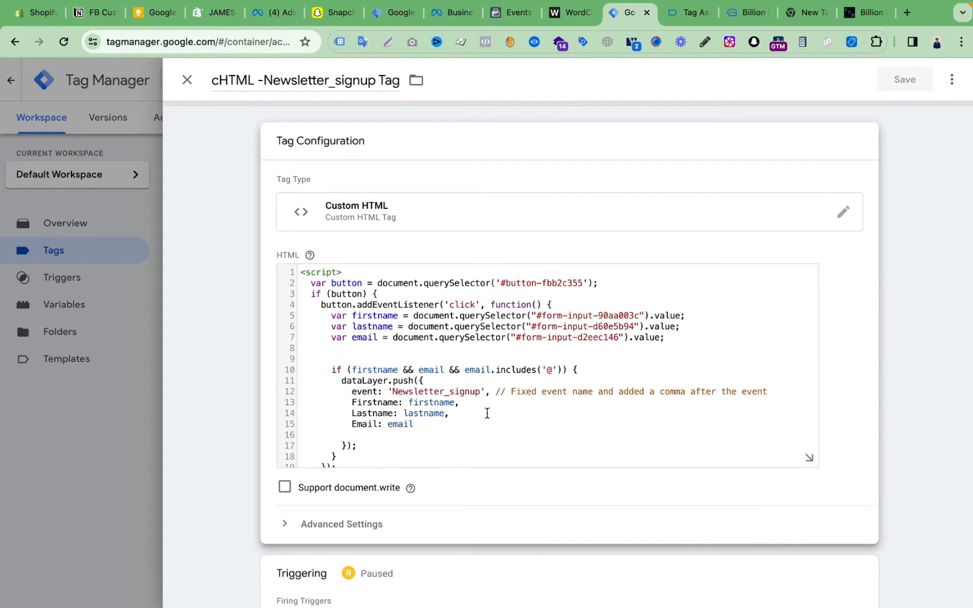
double_click(370, 392)
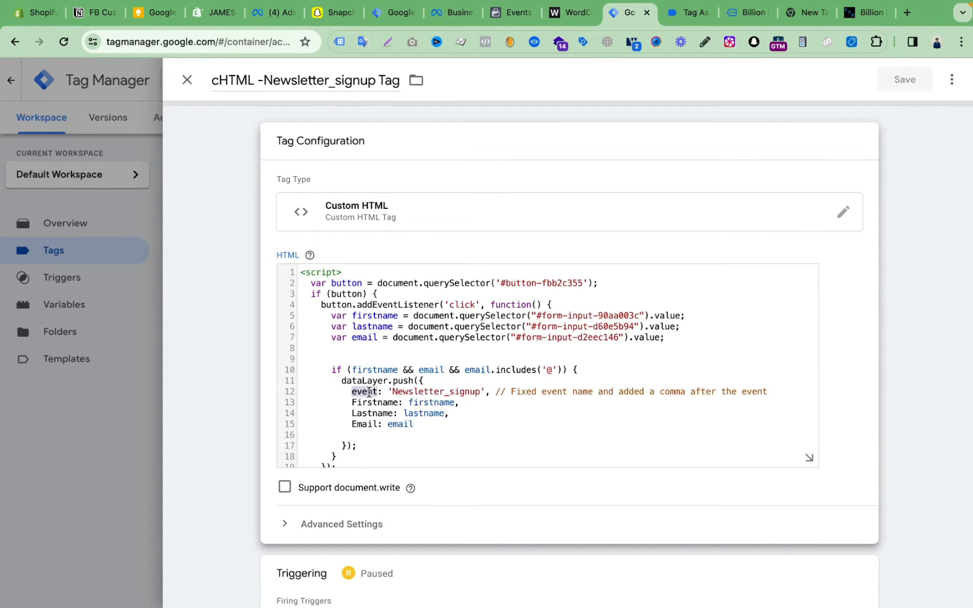
double_click(430, 392)
left_click(440, 392)
double_click(440, 392)
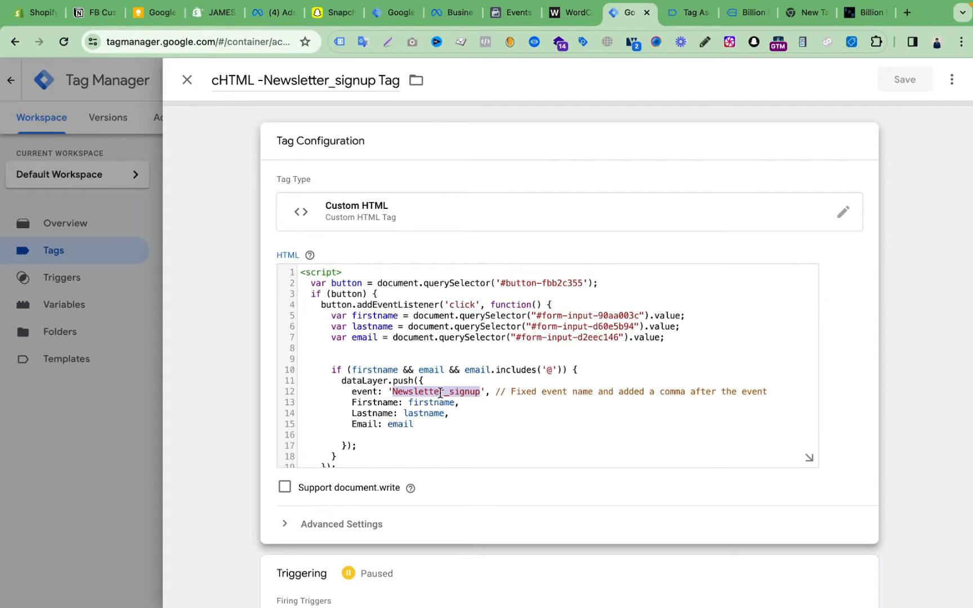
double_click(441, 393)
left_click(440, 393)
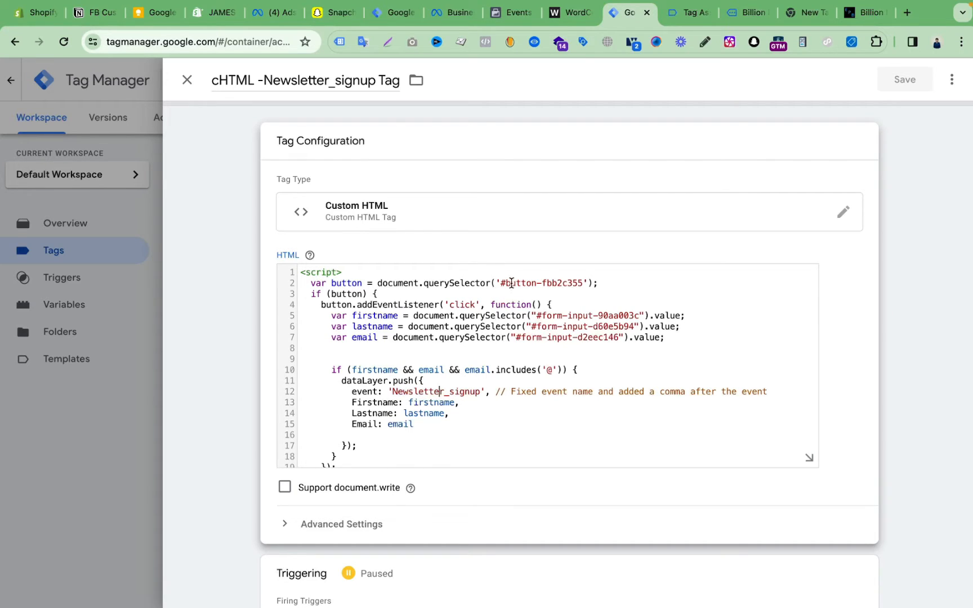
- Examine the button ID selector and the first name, last name and email field selectors in the tag's script
left_click_drag(506, 283, 583, 283)
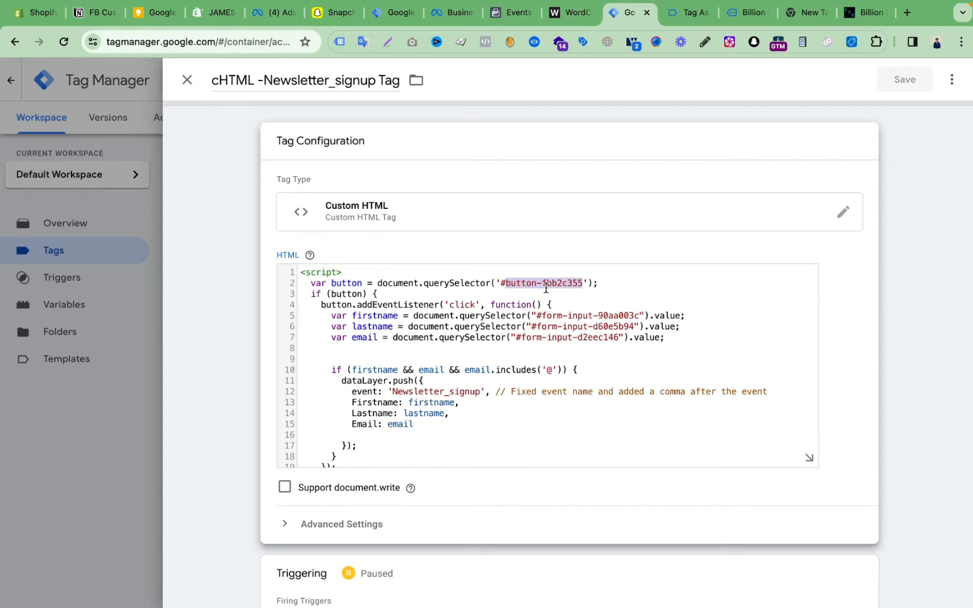
left_click(506, 285)
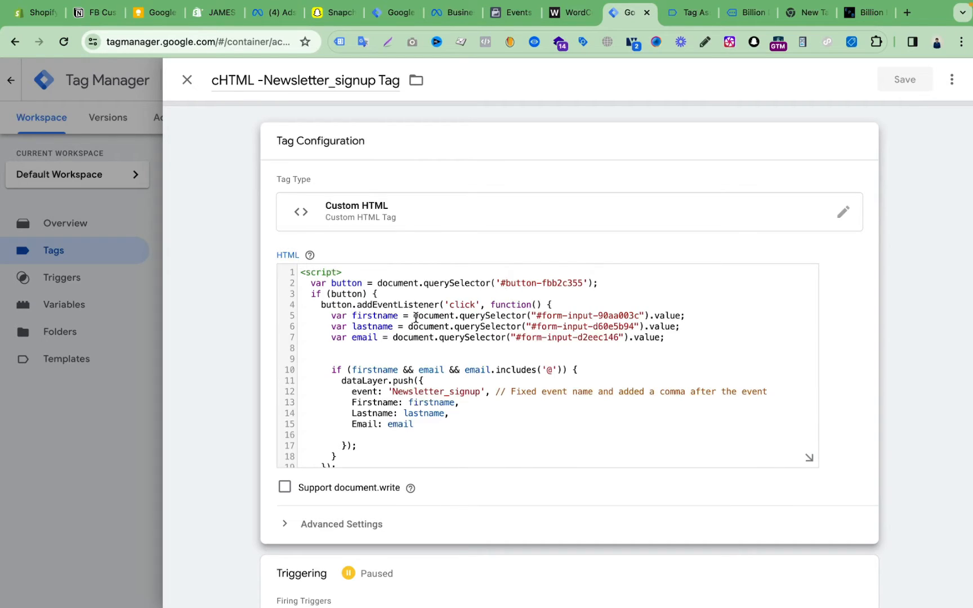
left_click_drag(414, 317, 680, 316)
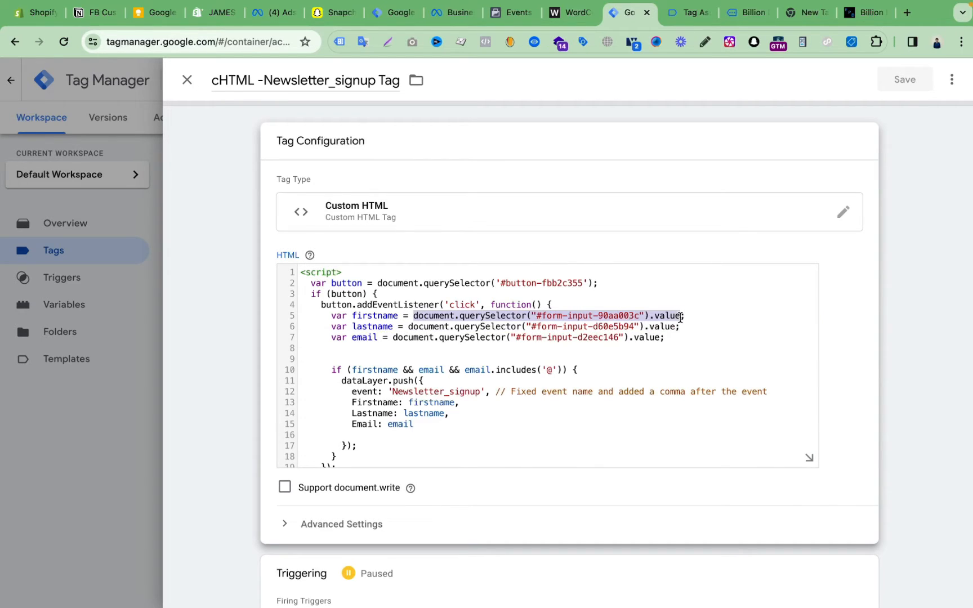
left_click(589, 337)
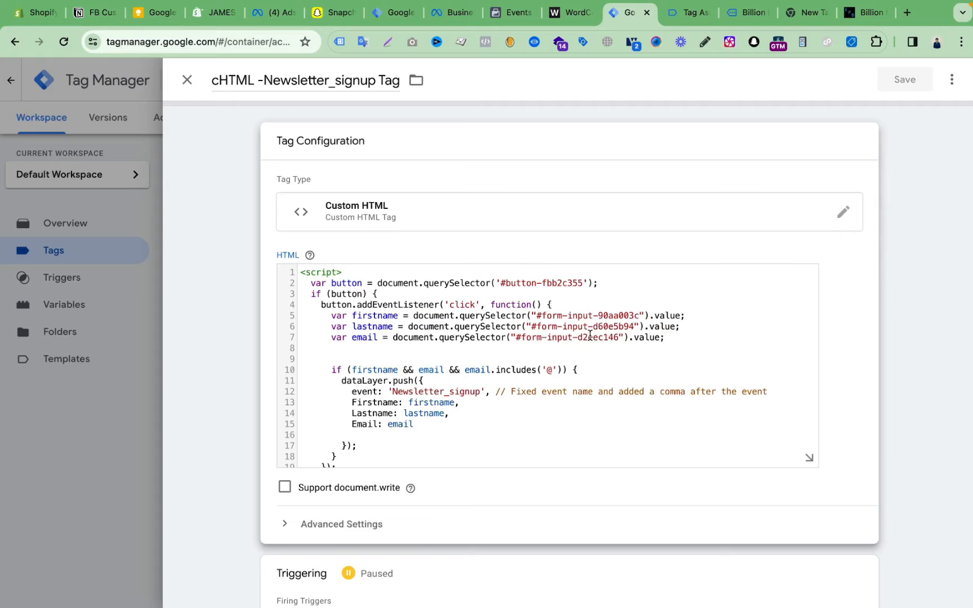
scroll(516, 440, "down", 2)
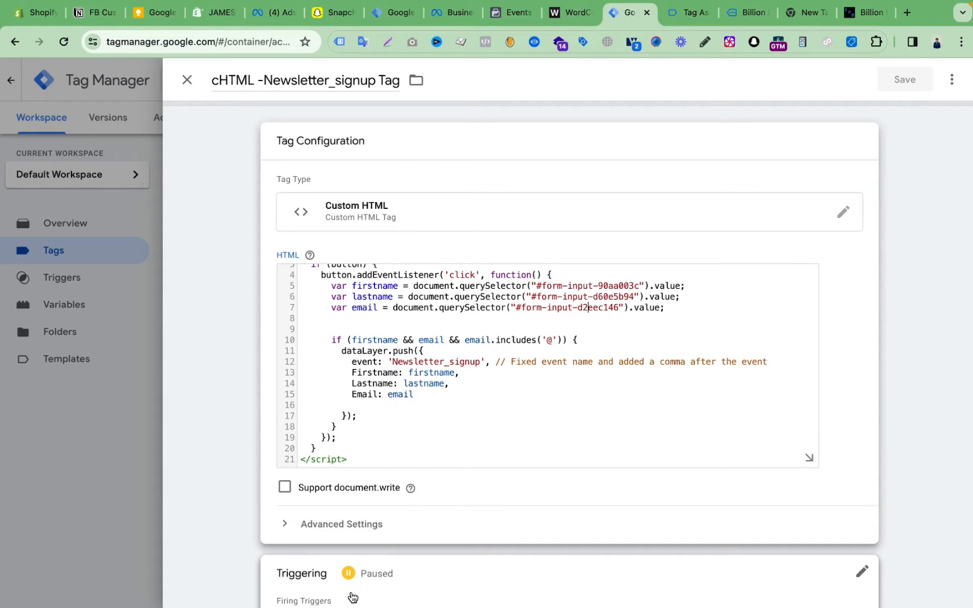
- Unpause the cHTML -Newsletter_signup Tag and save it
scroll(517, 417, "down", 3)
scroll(468, 437, "up", 3)
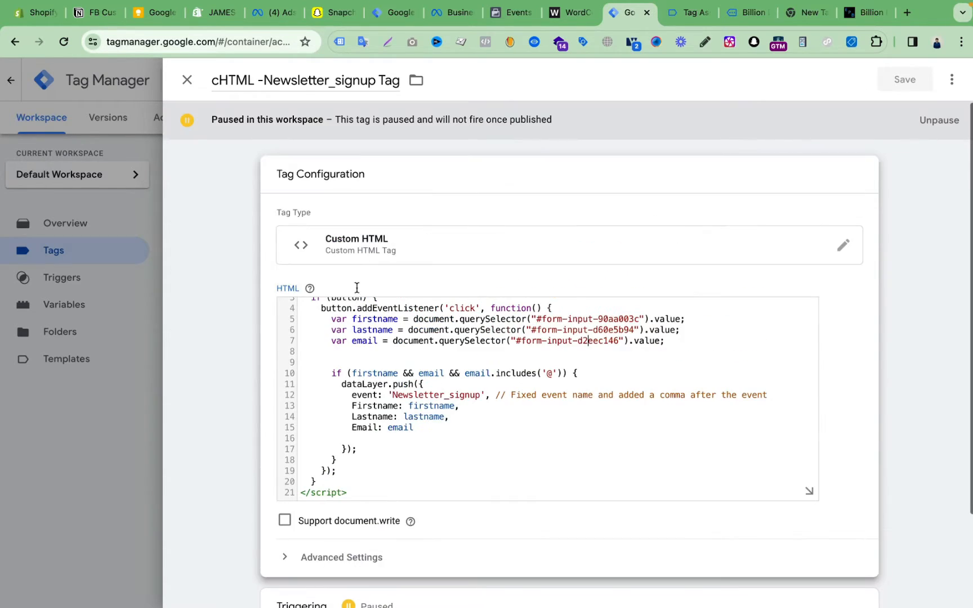
left_click(931, 121)
left_click(911, 82)
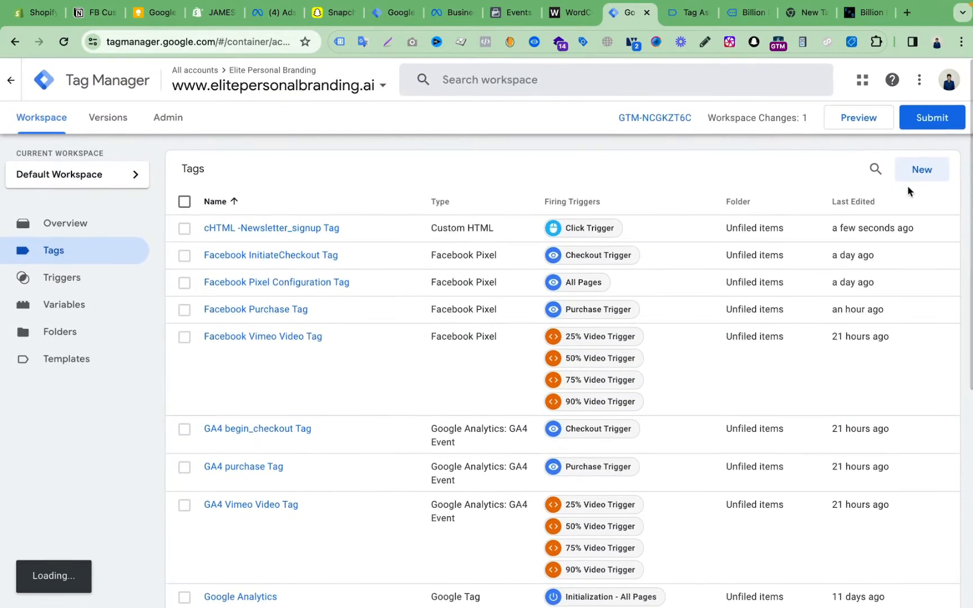
- Submit and publish the workspace changes as a new container version without a name or description
left_click(930, 120)
left_click(930, 85)
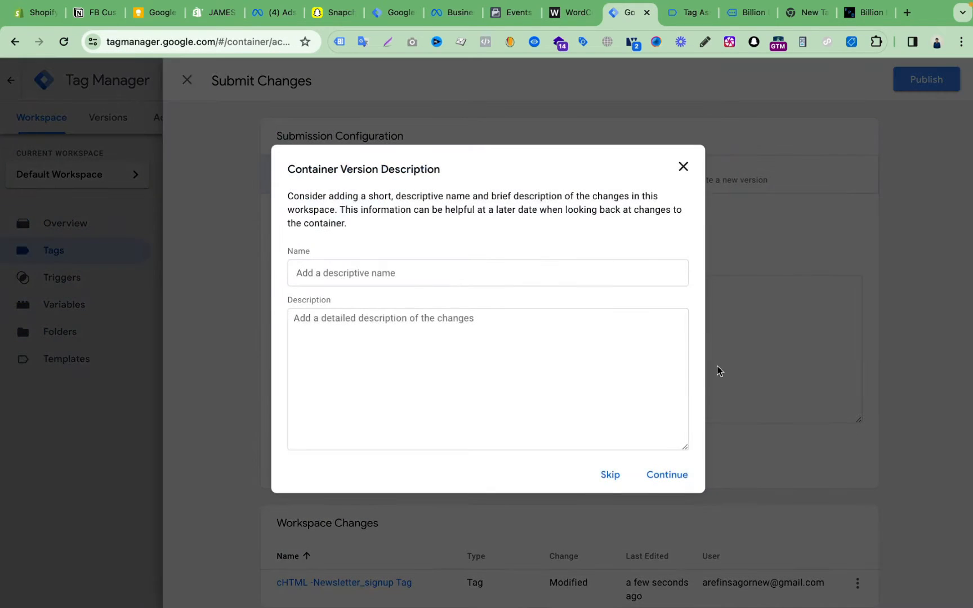
left_click(667, 475)
left_click(701, 17)
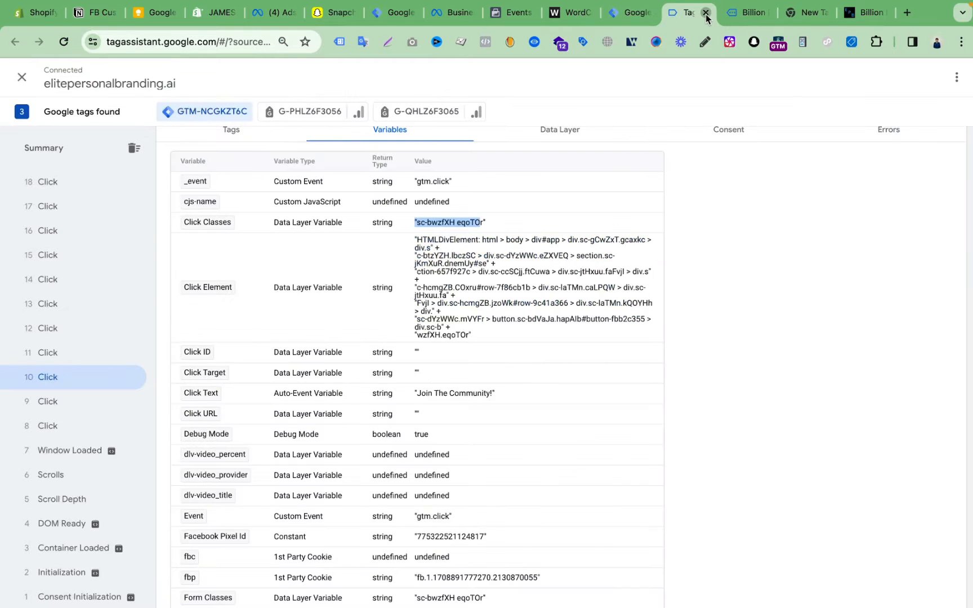
left_click(707, 13)
left_click(708, 13)
left_click(707, 14)
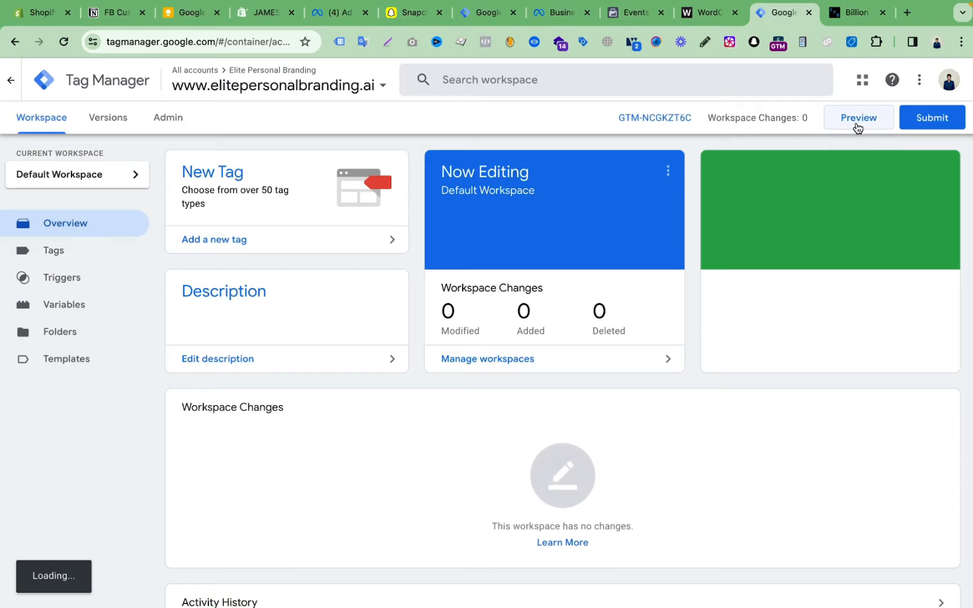
left_click(850, 125)
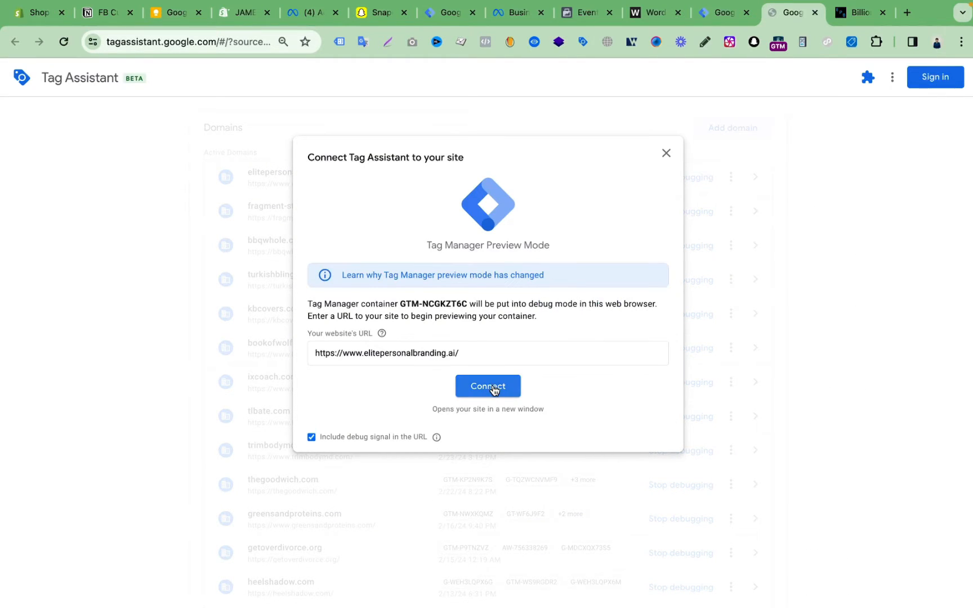
left_click(492, 387)
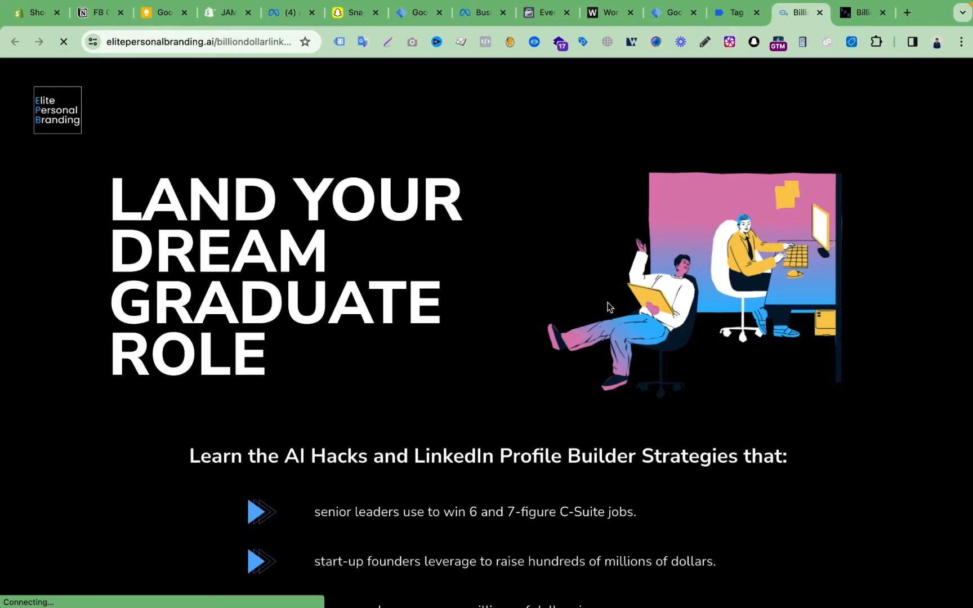
- Fill the Join The Community form with the saved first name, last name and email, moving the Tag Assistant box off the form
scroll(608, 306, "down", 15)
scroll(609, 306, "down", 20)
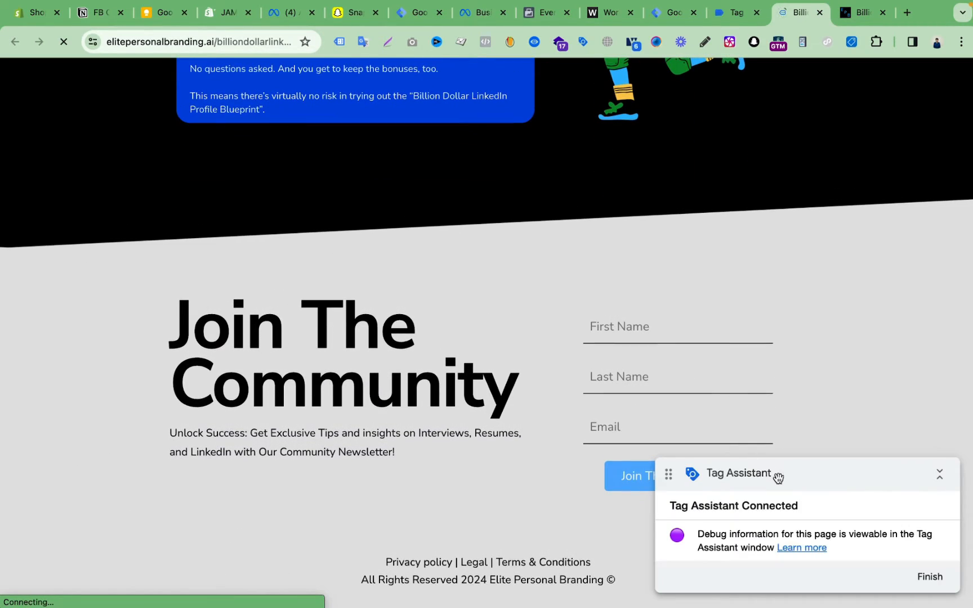
left_click_drag(779, 478, 107, 485)
left_click(628, 341)
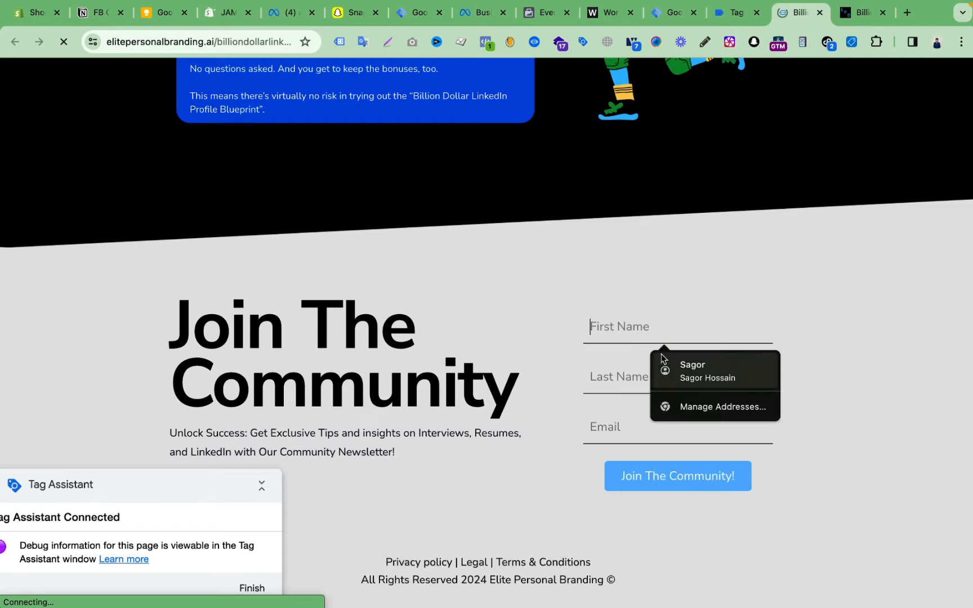
left_click(659, 372)
left_click(644, 422)
left_click(692, 466)
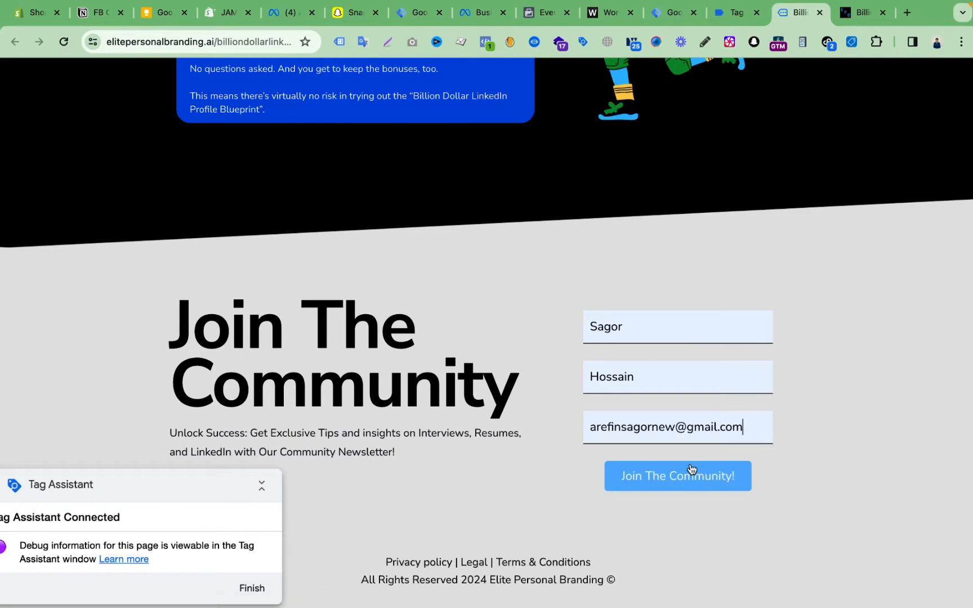
- Dismiss the Tag Assistant connection dialog and submit the completed Join The Community form on the website
left_click(732, 14)
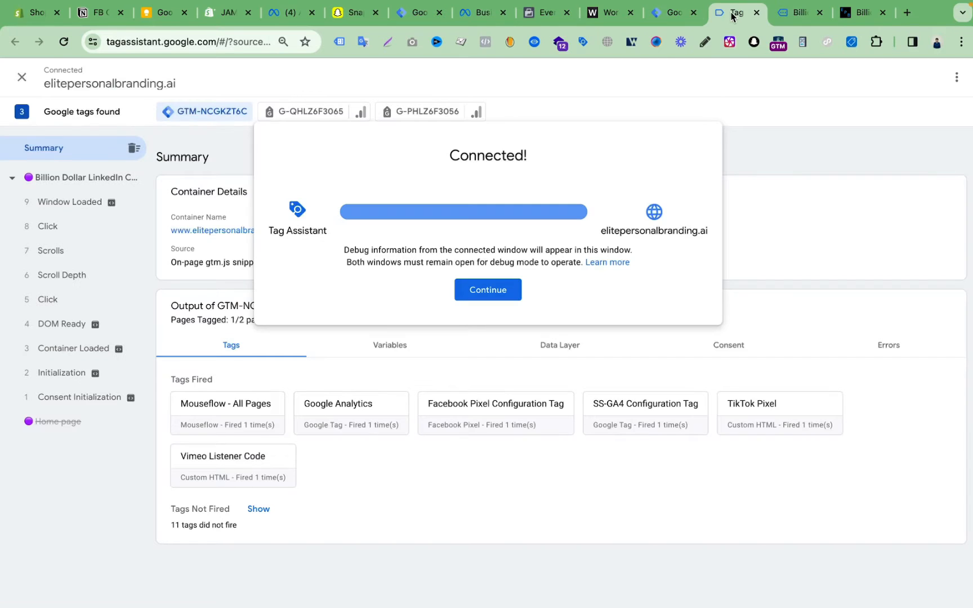
left_click(485, 289)
left_click(796, 18)
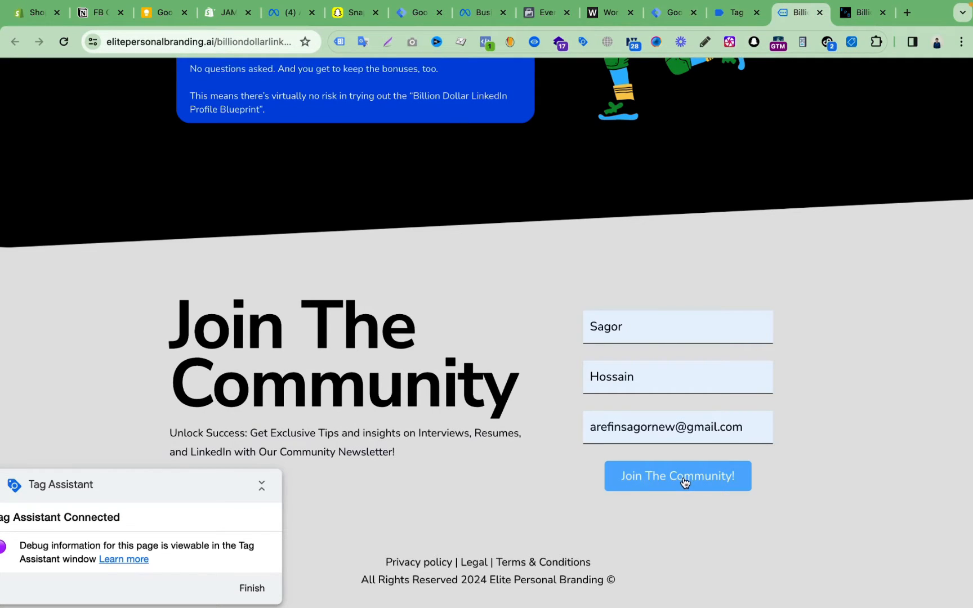
left_click(682, 481)
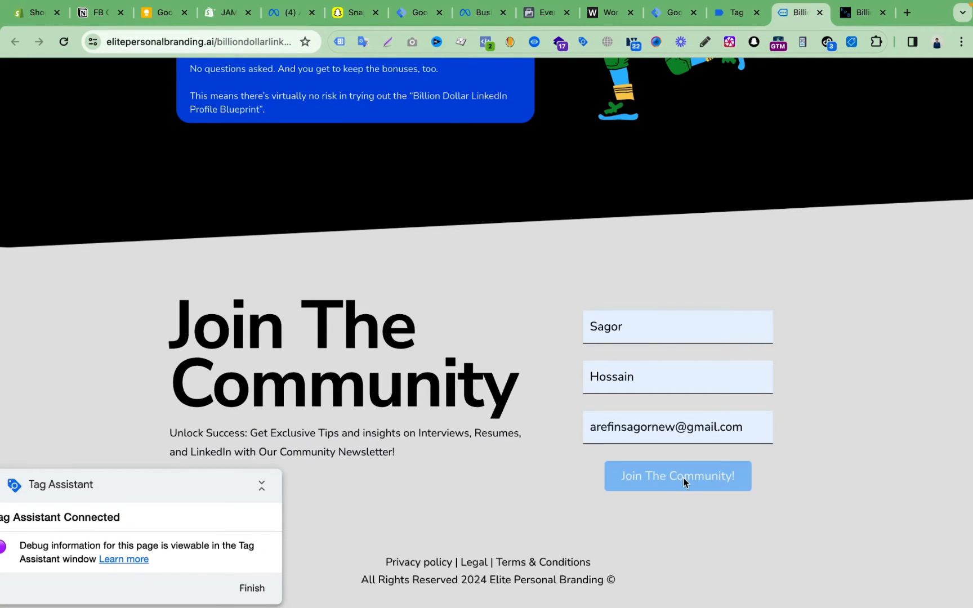
- Examine the Newsletter_signup event in Tag Assistant, checking its dataLayer.push call and its data layer values
left_click(733, 14)
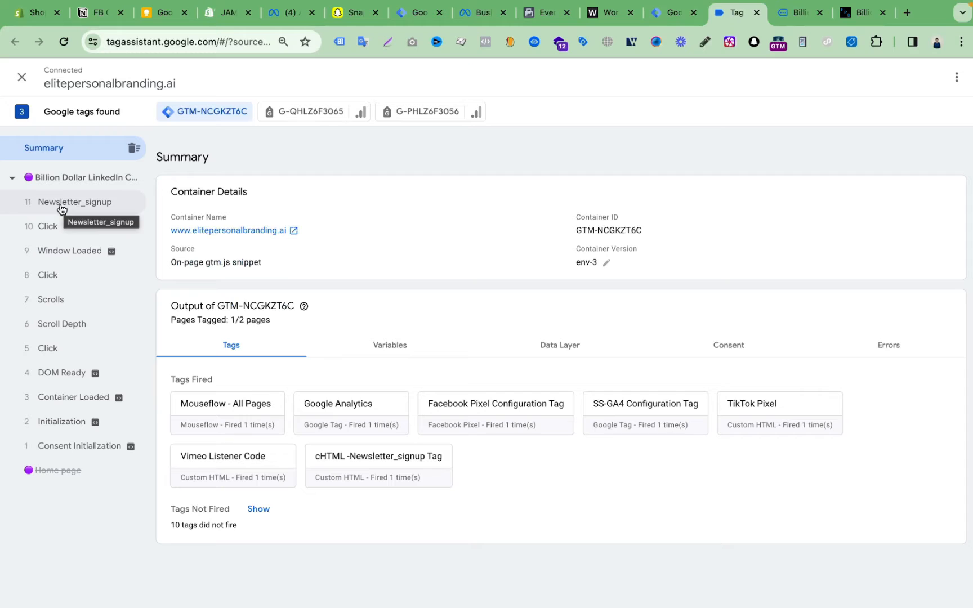
left_click(62, 208)
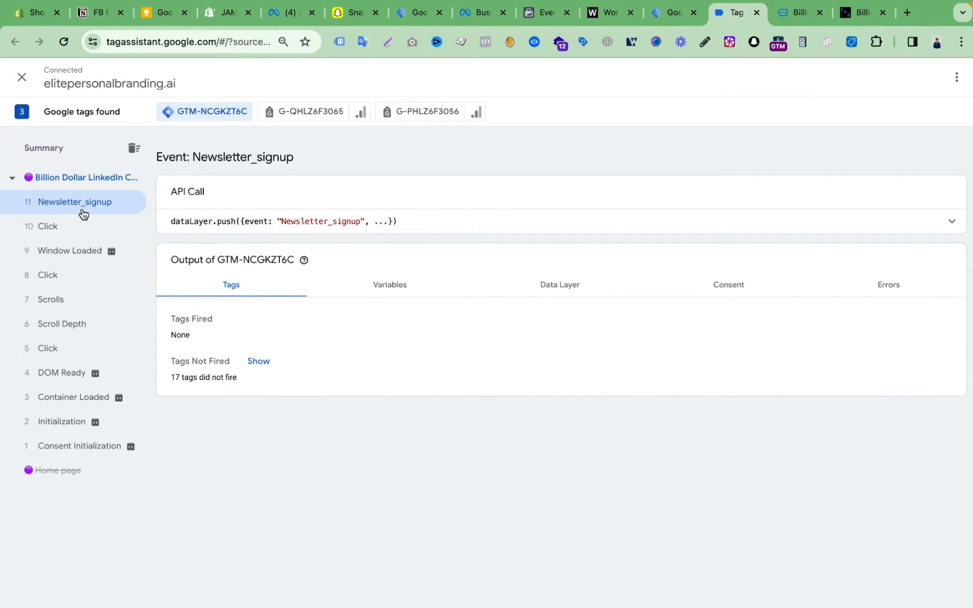
left_click(477, 229)
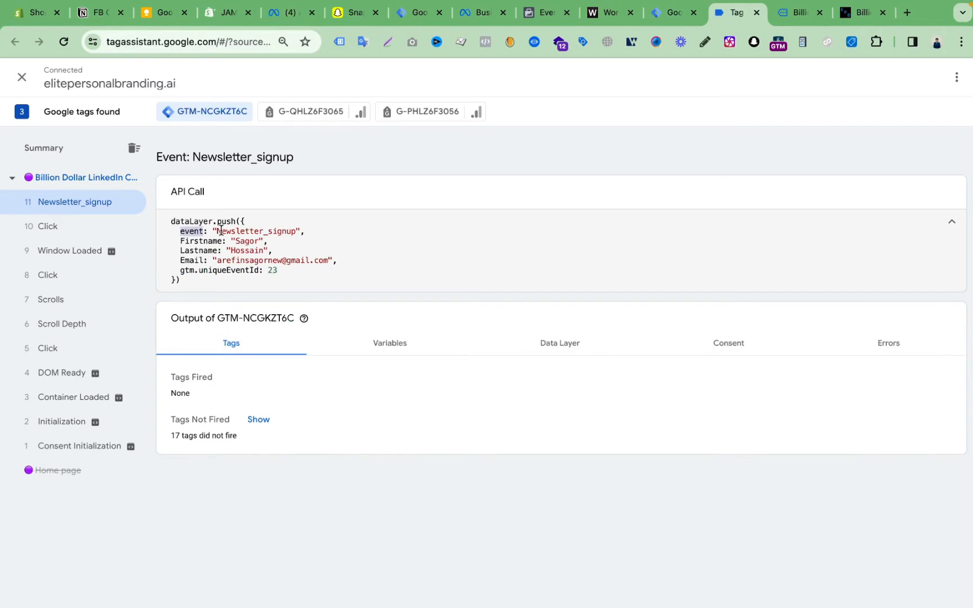
double_click(222, 230)
left_click(201, 237)
left_click(553, 345)
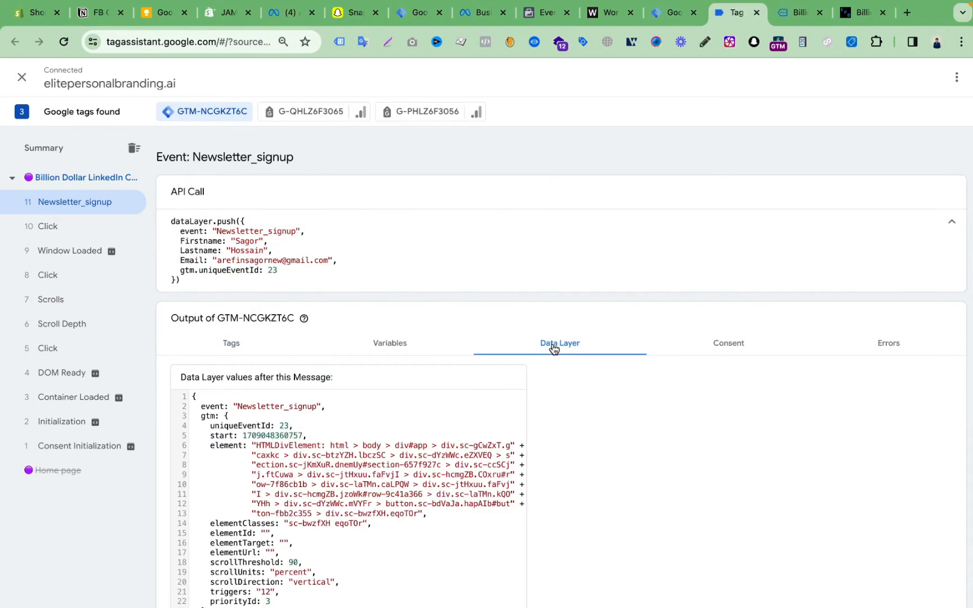
scroll(553, 349, "down", 2)
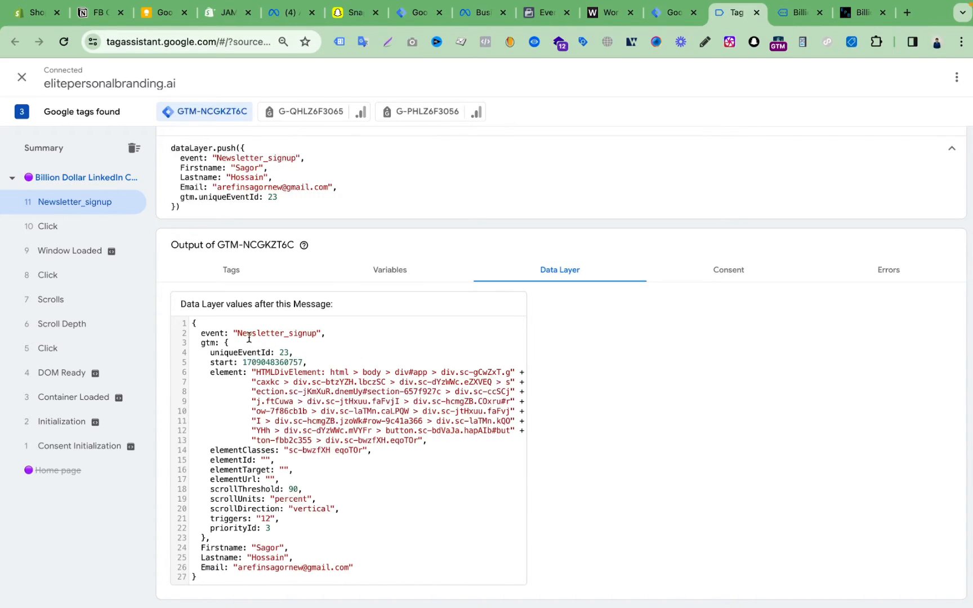
- Copy the event name Newsletter_signup from the event's data layer values
double_click(252, 333)
right_click(253, 333)
left_click(286, 361)
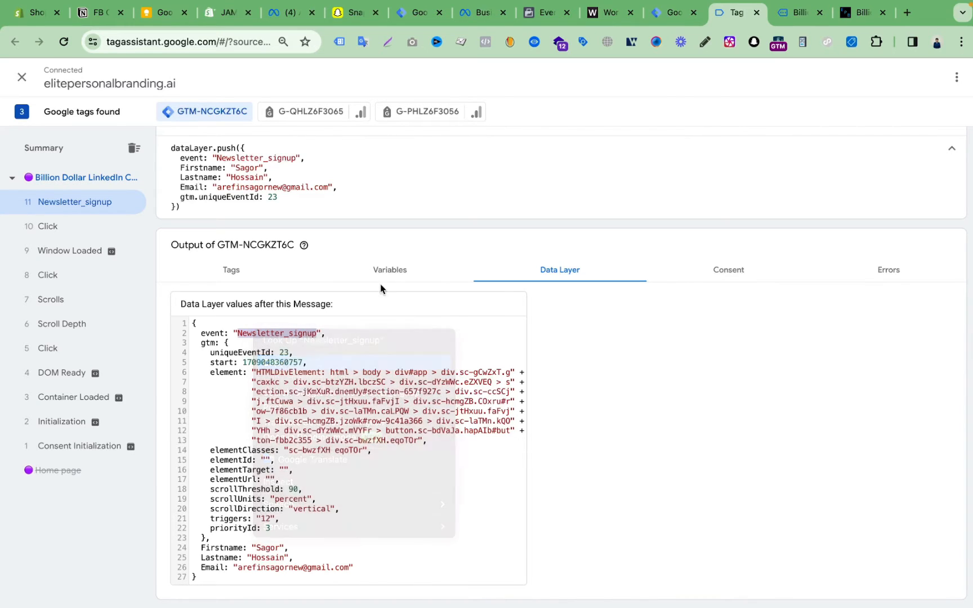
- Switch to Tag Manager and create a new trigger of the Custom Event type
left_click(675, 12)
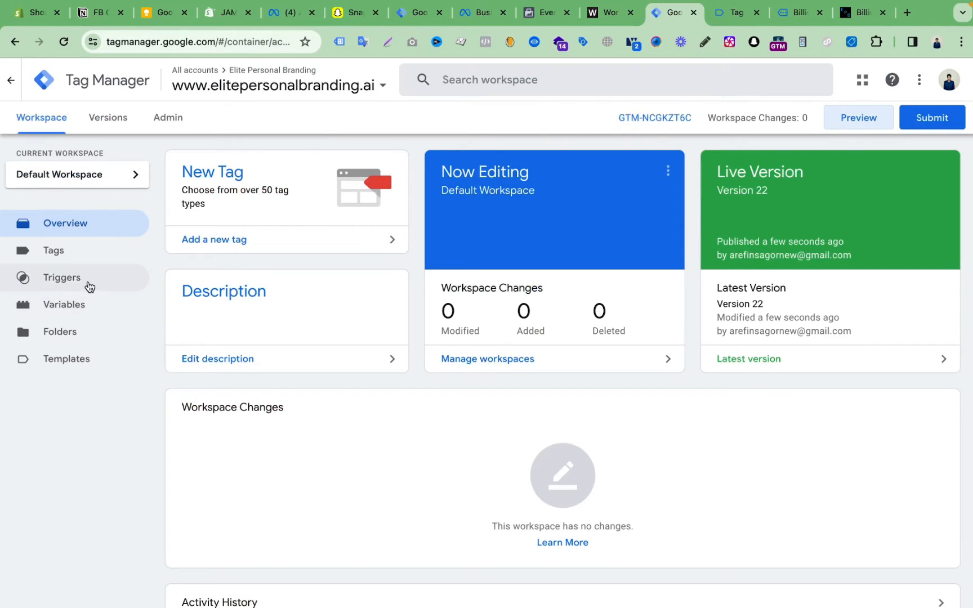
left_click(87, 286)
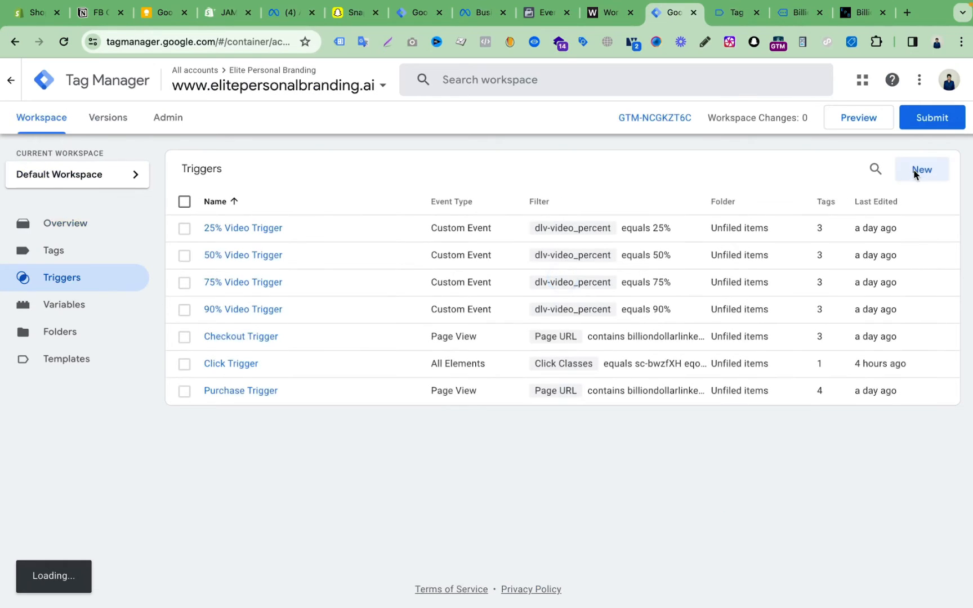
left_click(923, 171)
left_click(486, 226)
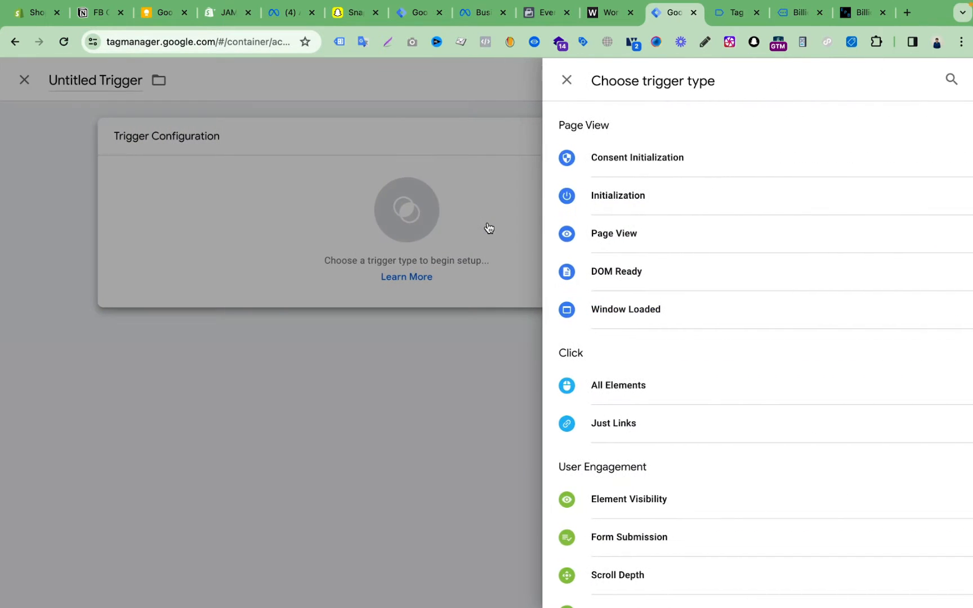
left_click(729, 21)
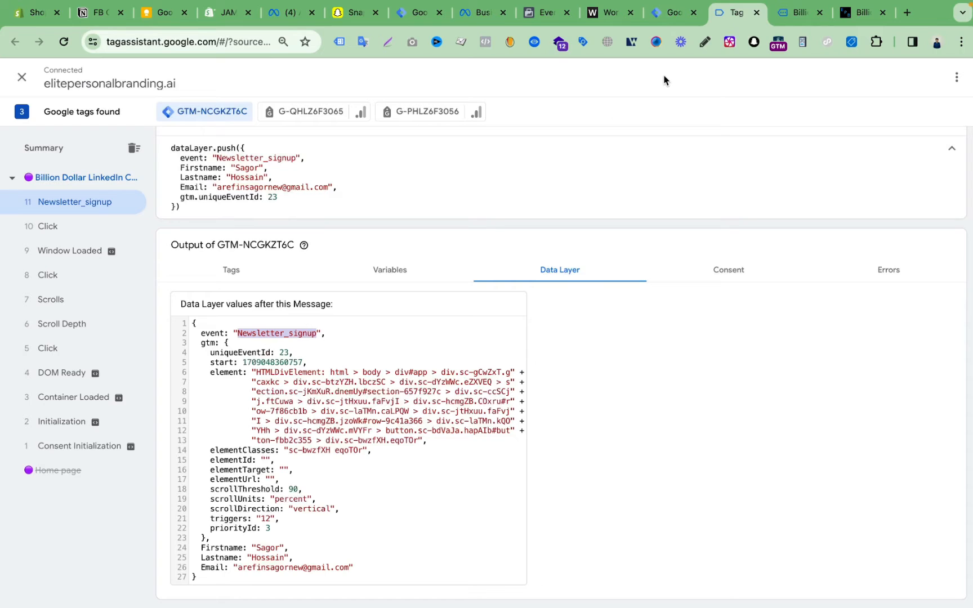
left_click(672, 13)
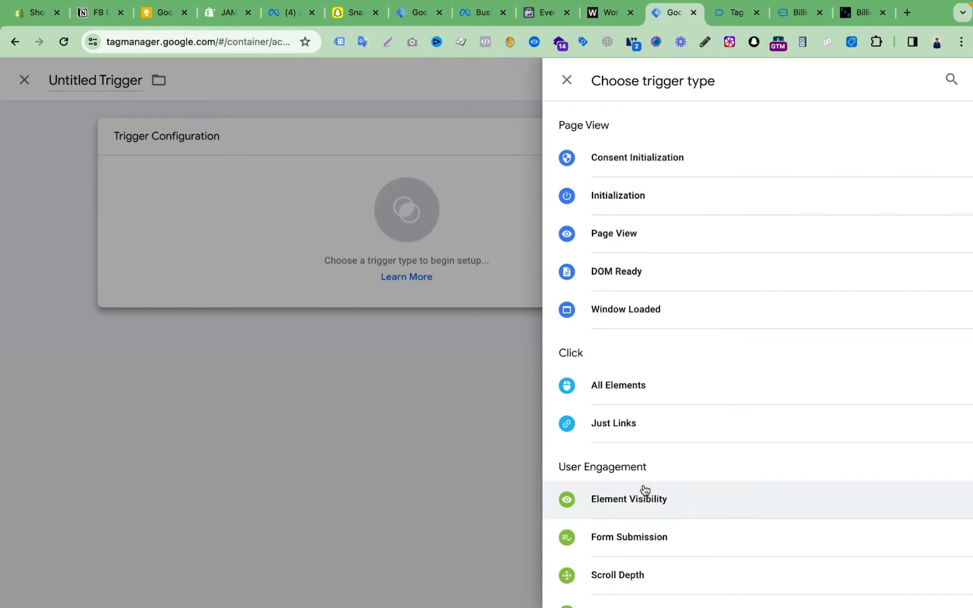
scroll(645, 489, "down", 5)
left_click(637, 454)
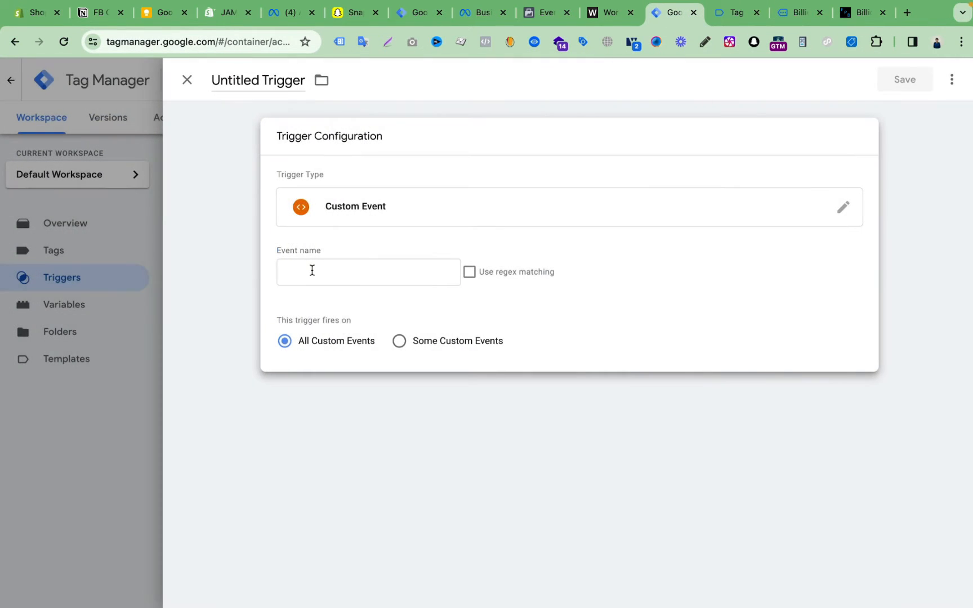
- Set the trigger's event name to Newsletter_signup and save it under the name Newsletter_signup Trigger
left_click(313, 270)
key("super+v")
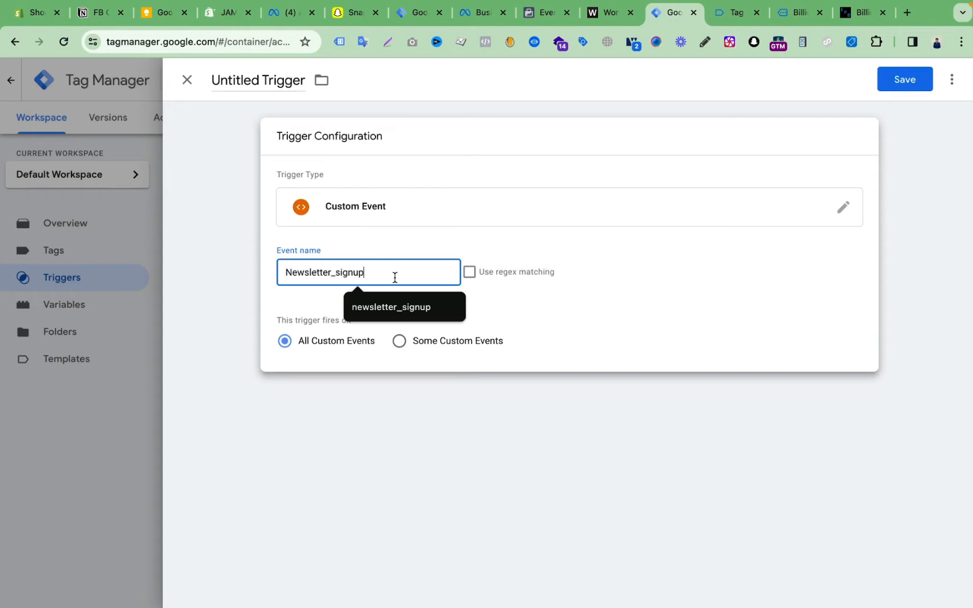
double_click(246, 74)
key("super+v")
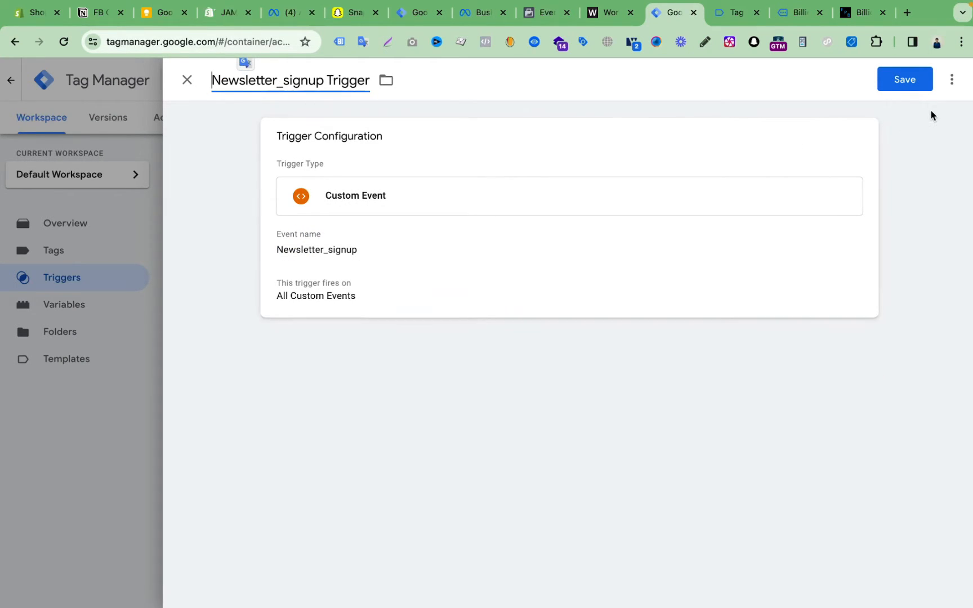
left_click(909, 83)
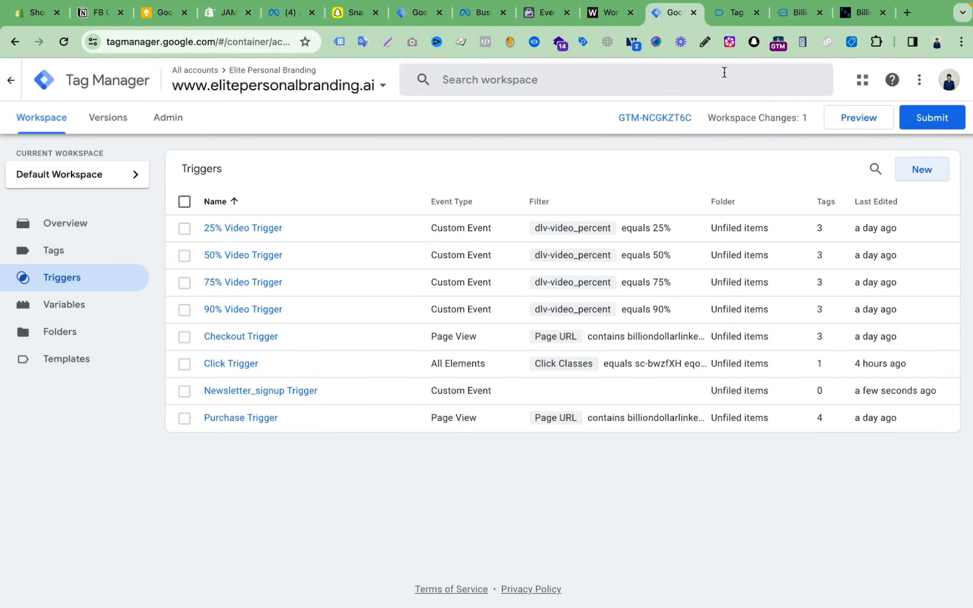
left_click(729, 12)
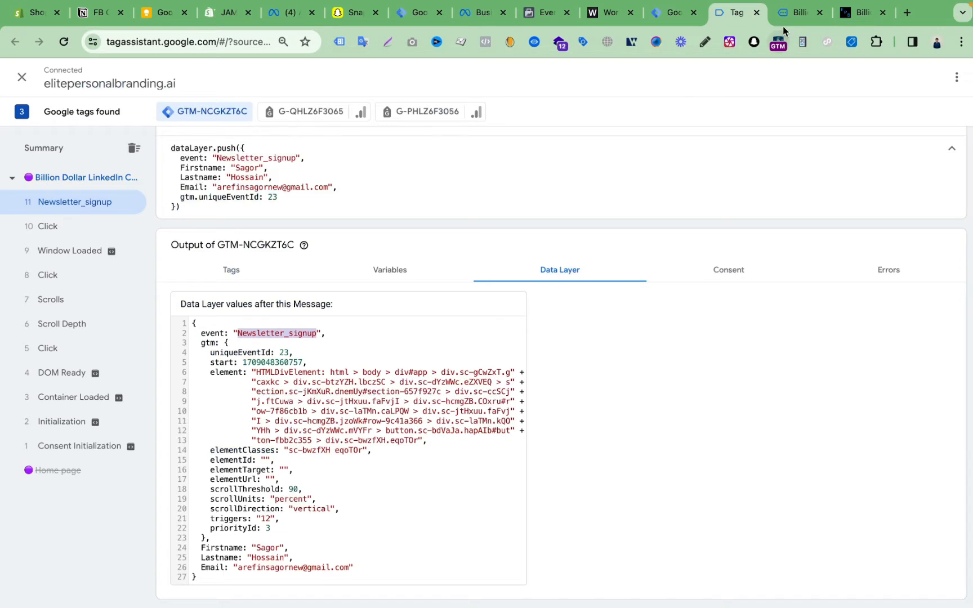
left_click(789, 13)
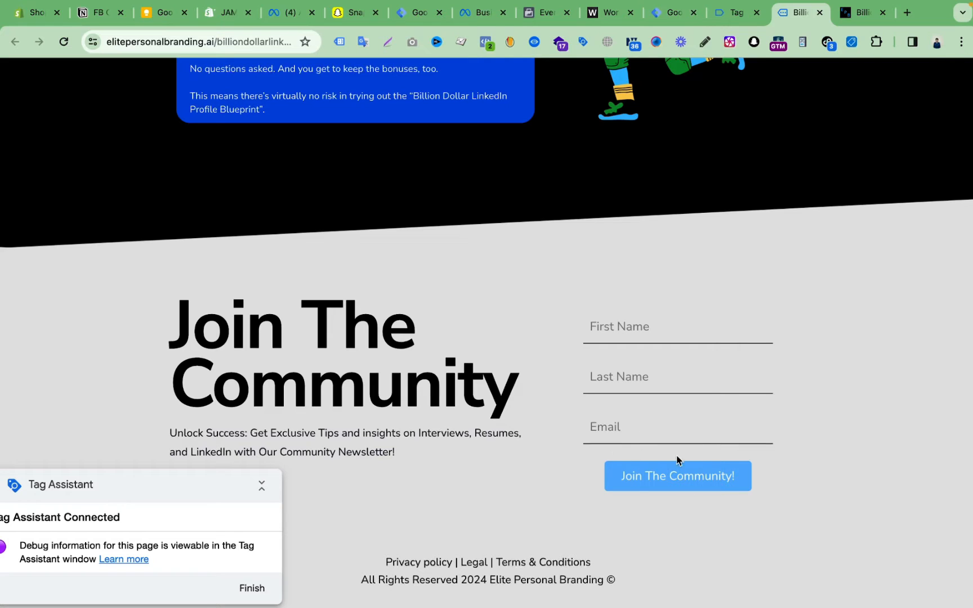
left_click(732, 13)
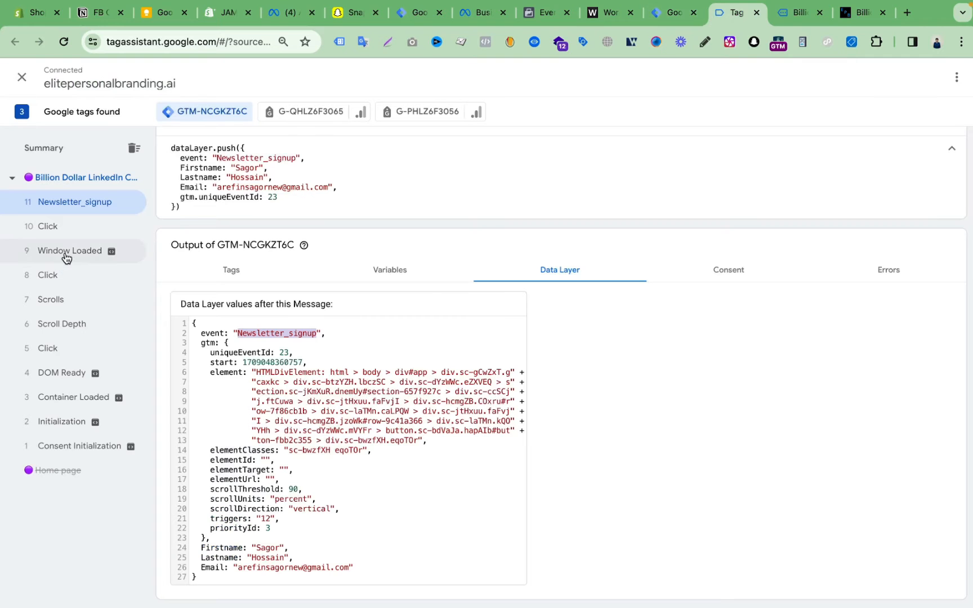
left_click(668, 16)
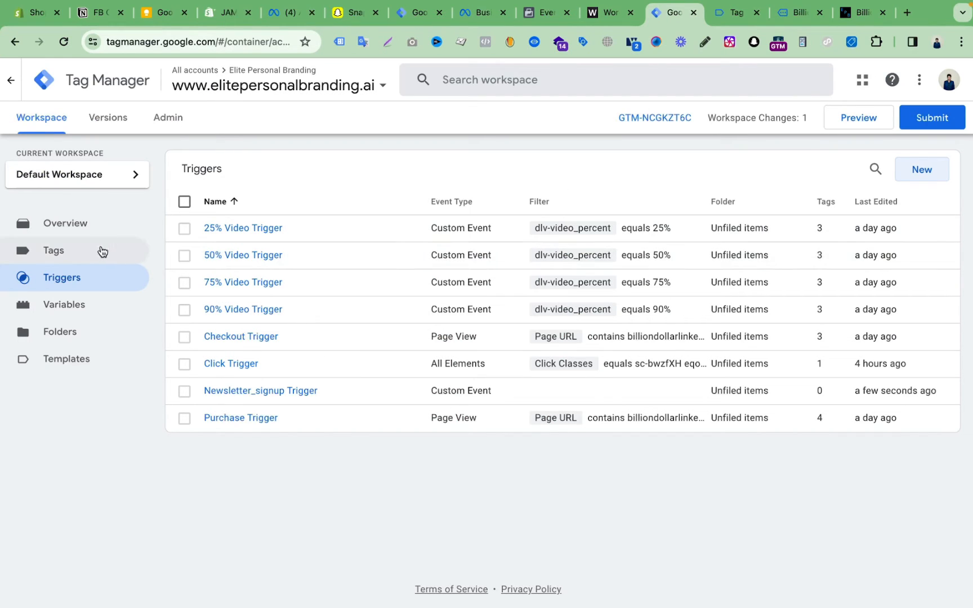
- Create a new tag of the Facebook Pixel type in the Tags list
left_click(98, 252)
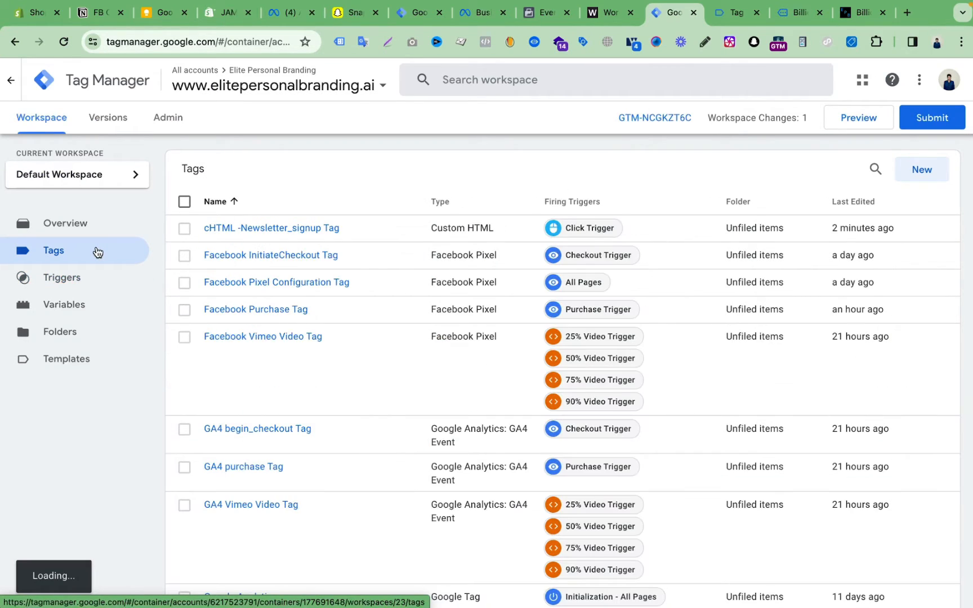
left_click(927, 171)
left_click(536, 184)
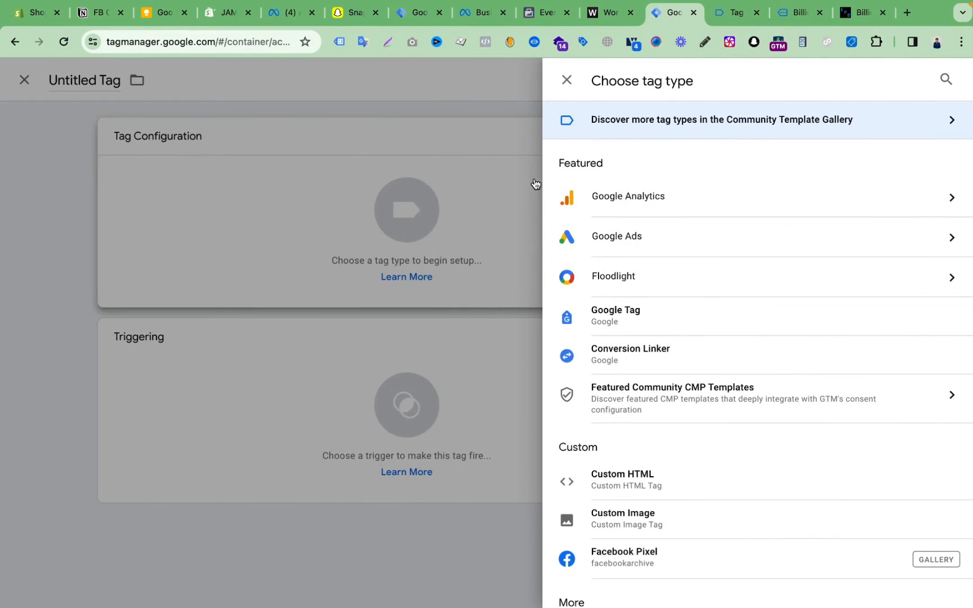
scroll(727, 382, "down", 1)
scroll(727, 382, "down", 3)
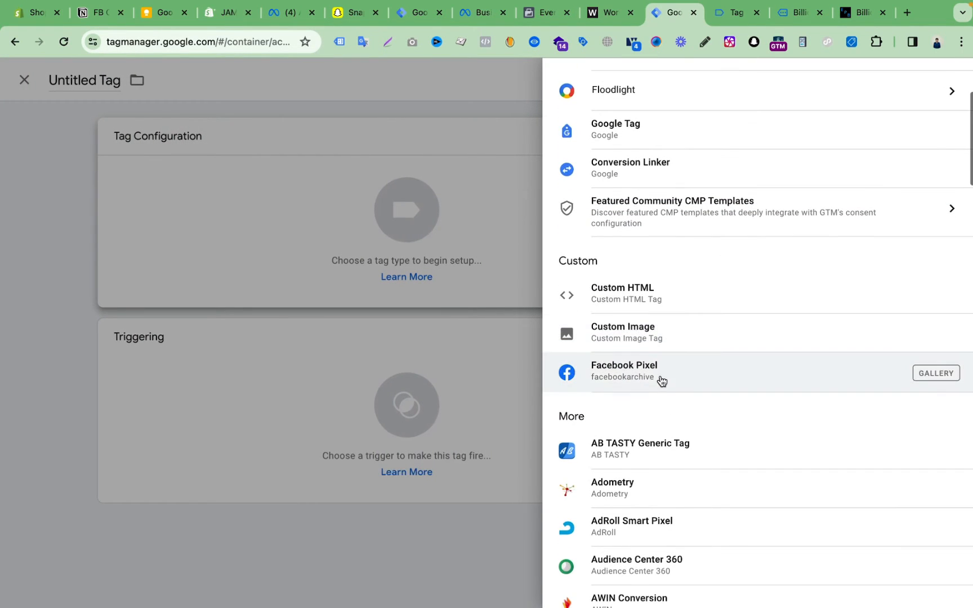
left_click(660, 381)
- Set the tag's Facebook Pixel ID to the {{Facebook Pixel Id}} variable
left_click(318, 284)
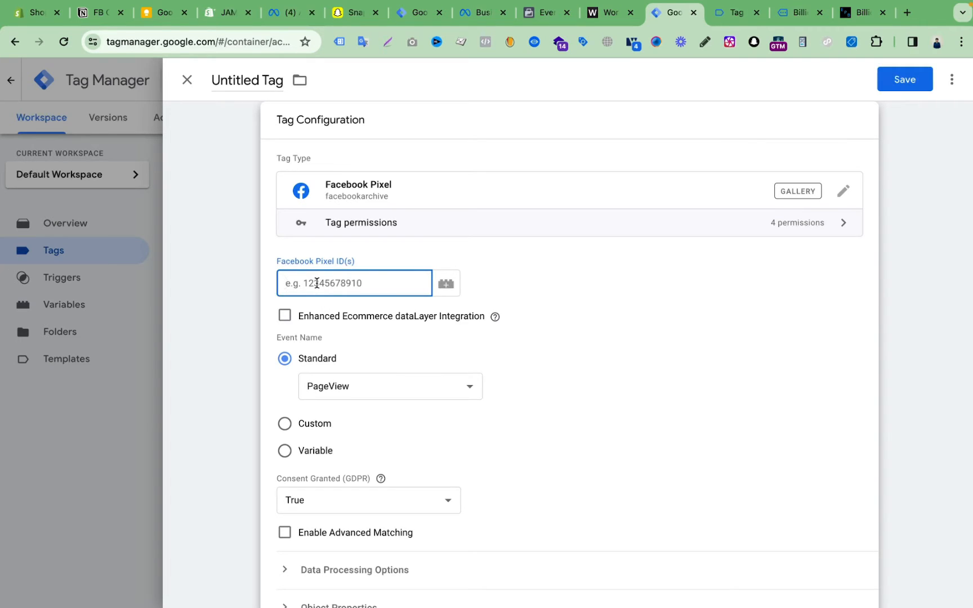
type("{{pixe")
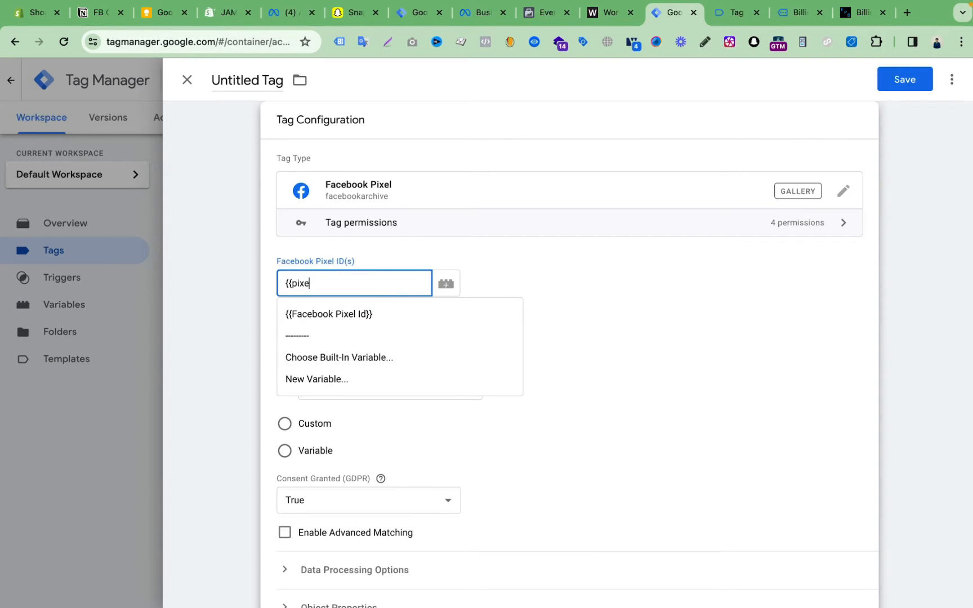
left_click(338, 314)
- Set the tag's event name to the custom value Newsletter_signup and copy that name
scroll(397, 379, "down", 3)
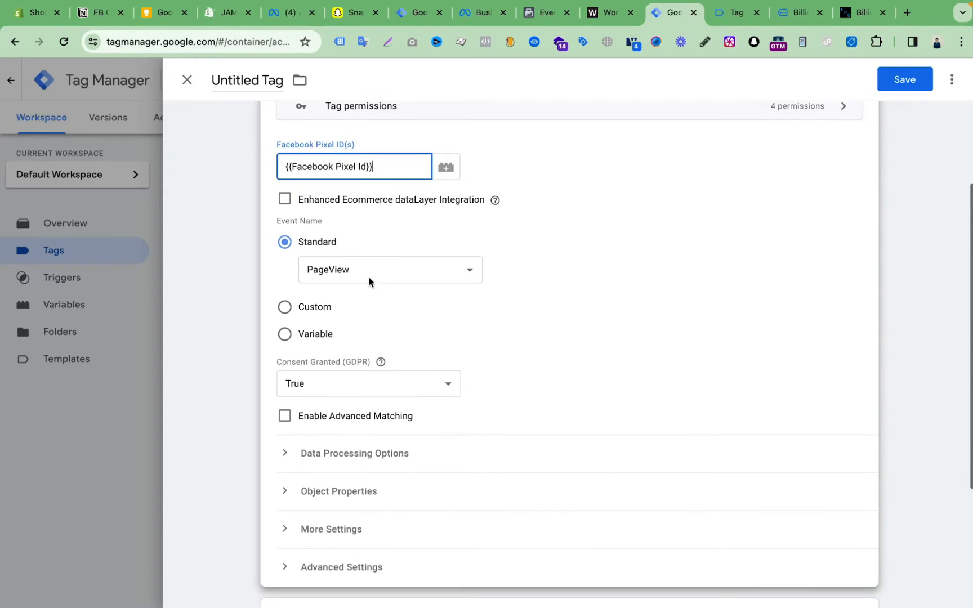
left_click(383, 270)
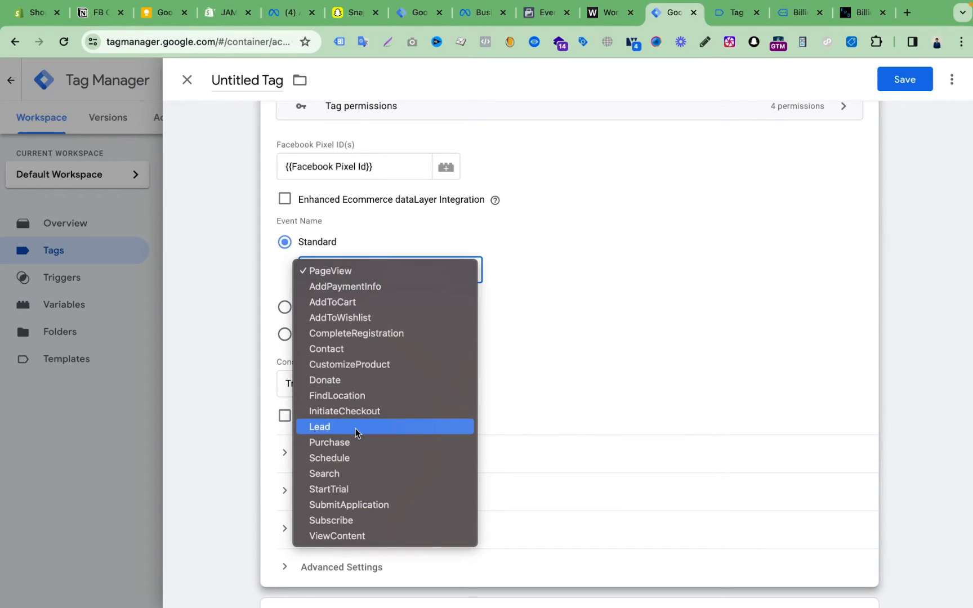
left_click(576, 304)
left_click(285, 307)
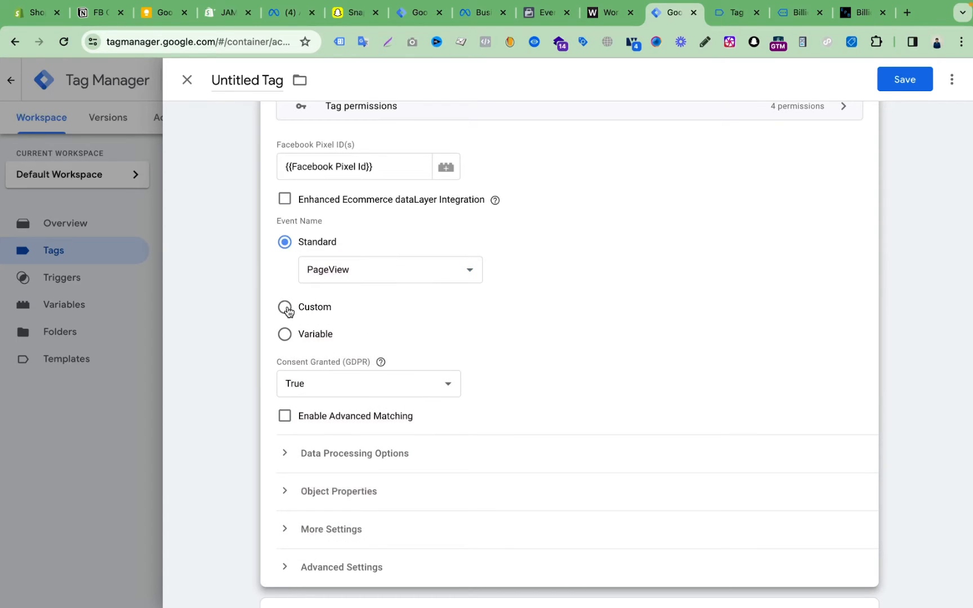
left_click(369, 296)
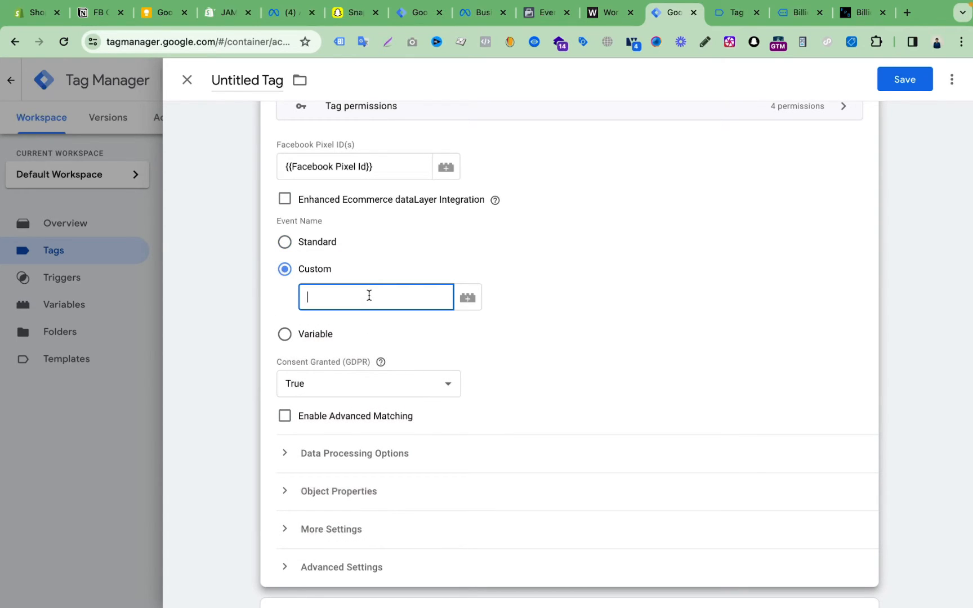
type("Newsletter_signup")
key("super+a")
key("super+c")
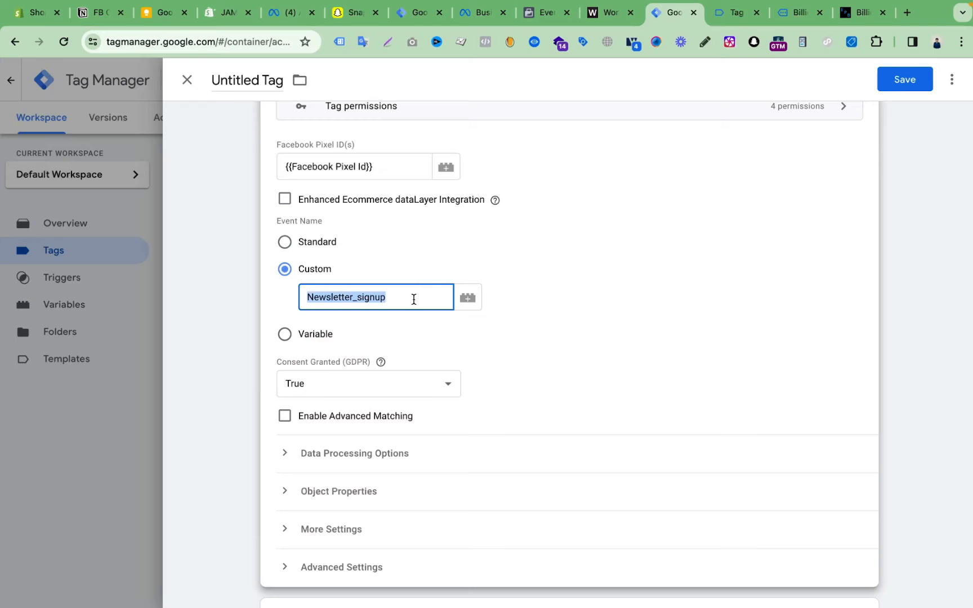
left_click(381, 298)
- Assign Newsletter_signup Trigger as the tag's firing trigger
scroll(614, 351, "down", 4)
left_click(441, 492)
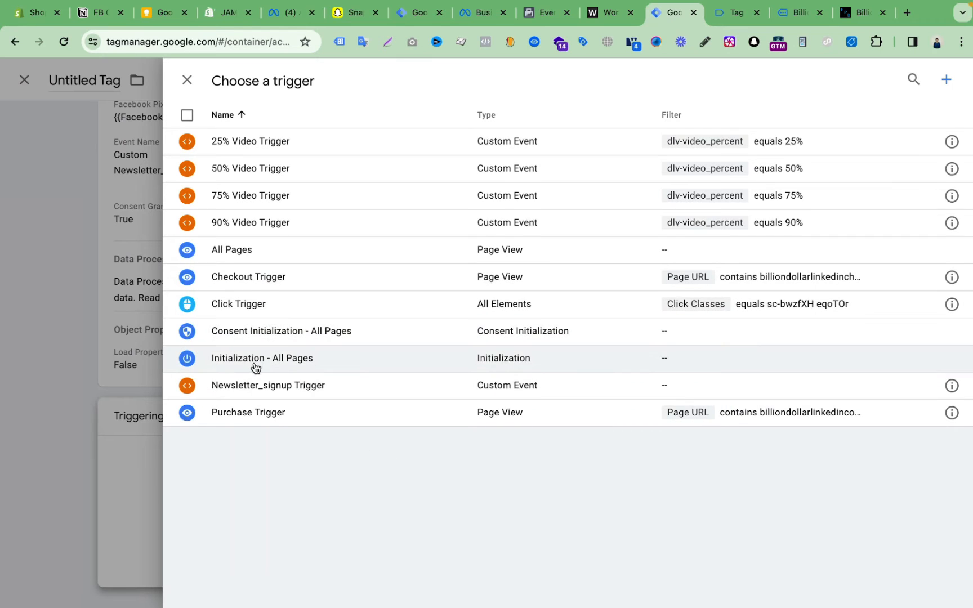
left_click(380, 387)
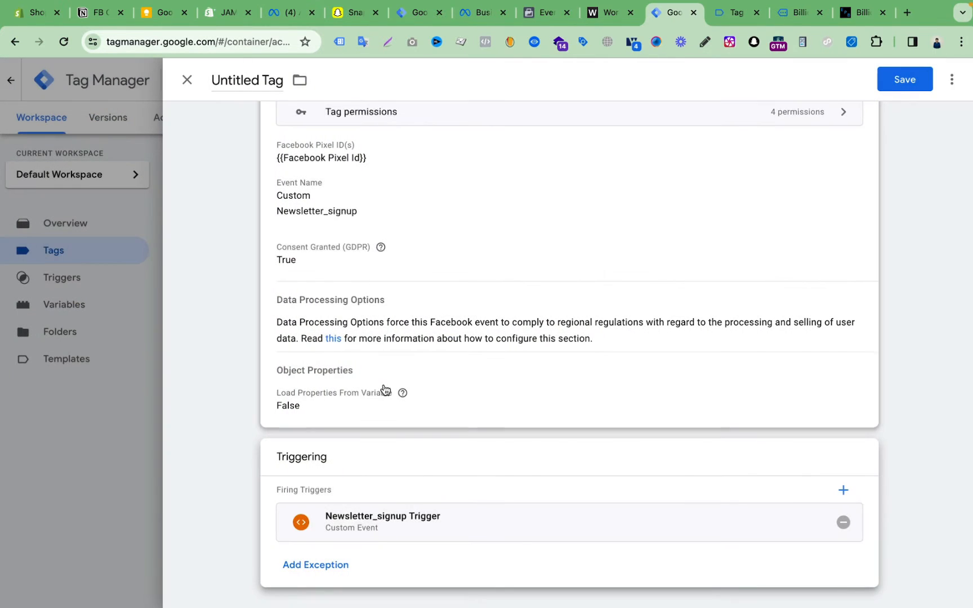
- Rename the untitled tag as facebook Newsletter_signup Tag
scroll(511, 384, "up", 2)
double_click(233, 76)
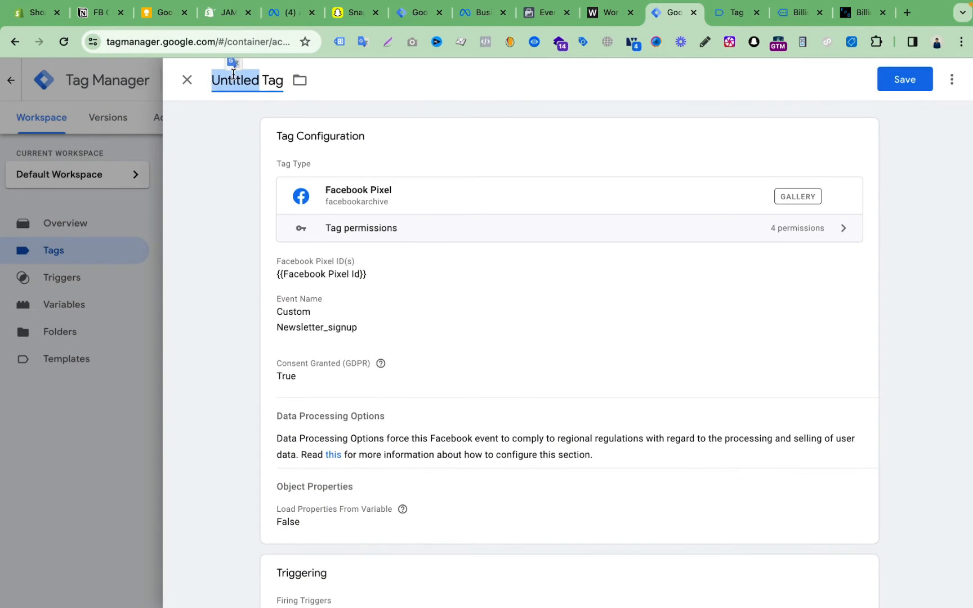
type("facebook")
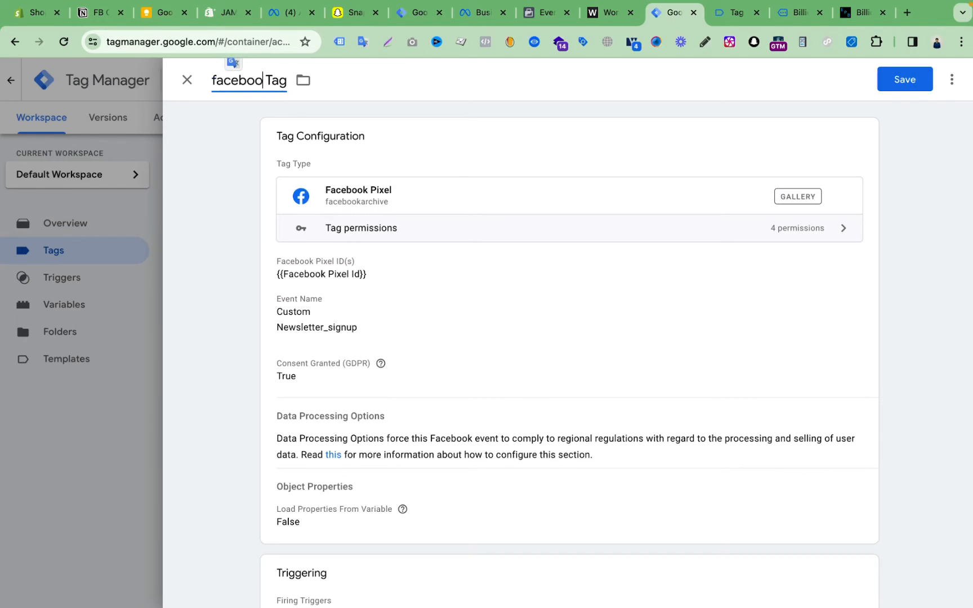
key("super+v")
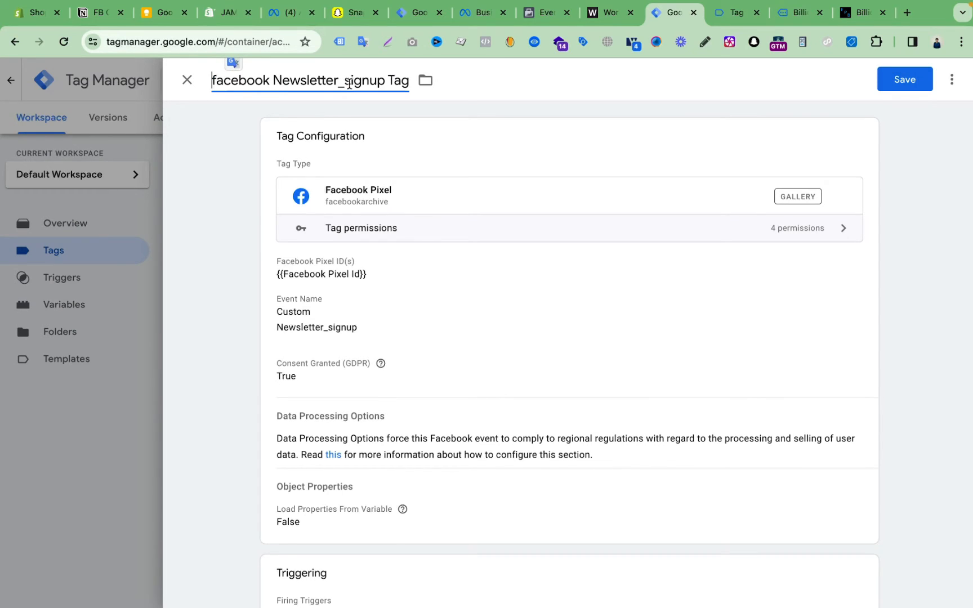
- Open the tag configuration for editing and expand its Object Properties and Data Processing Options sections
left_click(600, 323)
scroll(600, 323, "down", 5)
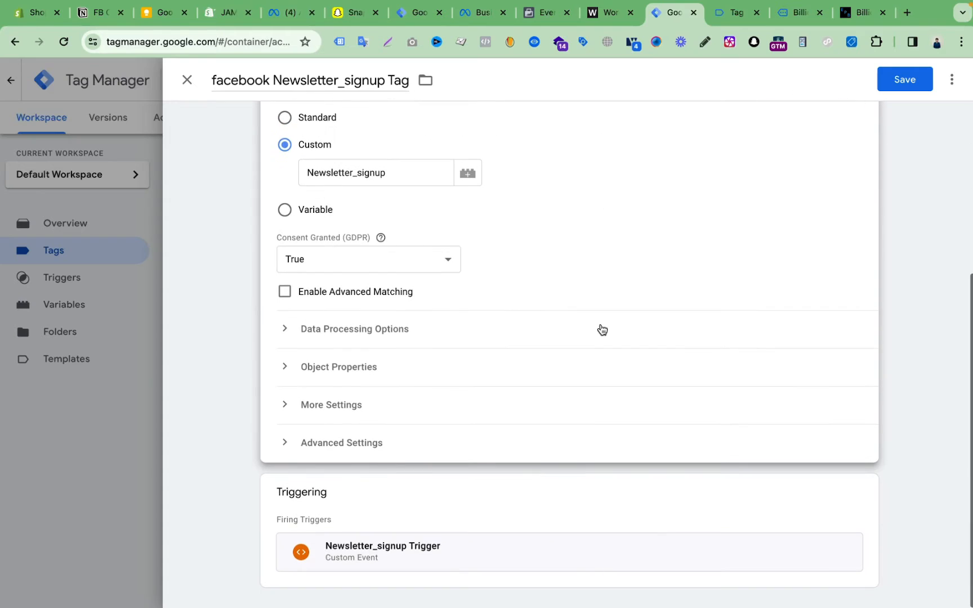
left_click(452, 386)
left_click(473, 330)
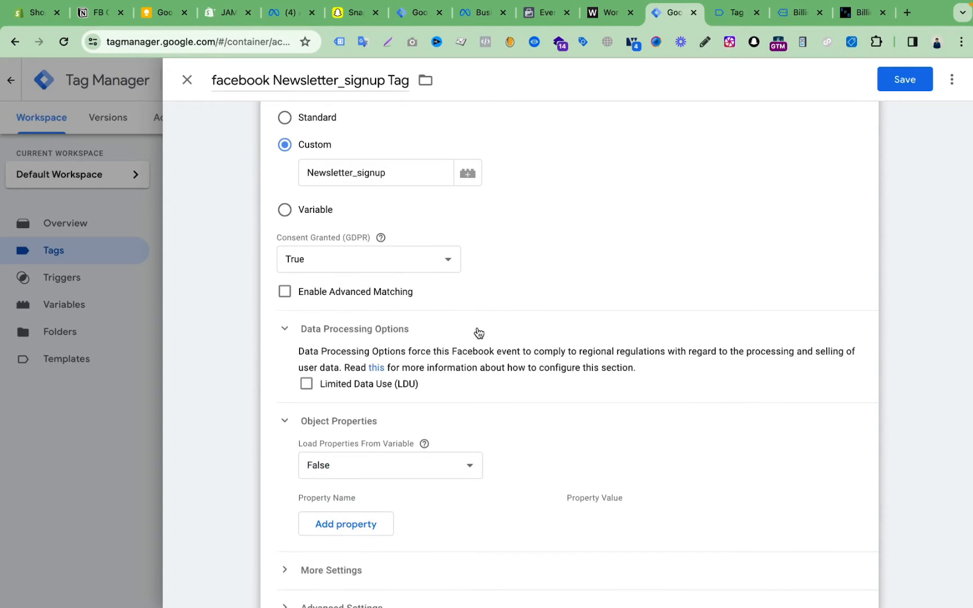
scroll(548, 321, "down", 3)
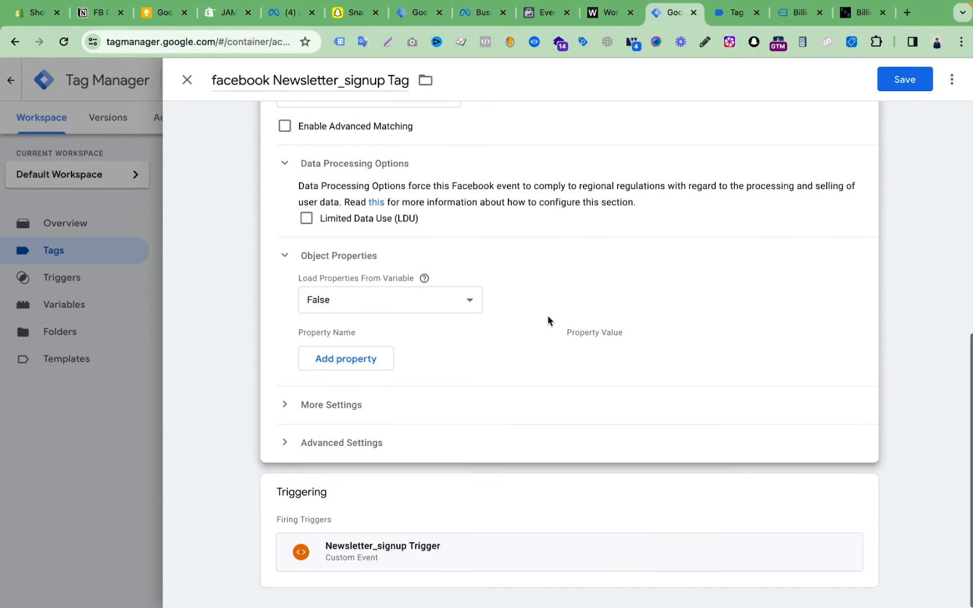
- Check the pushed fields in Tag Assistant, and add object properties named fn, ln and em to the Facebook tag
left_click(728, 17)
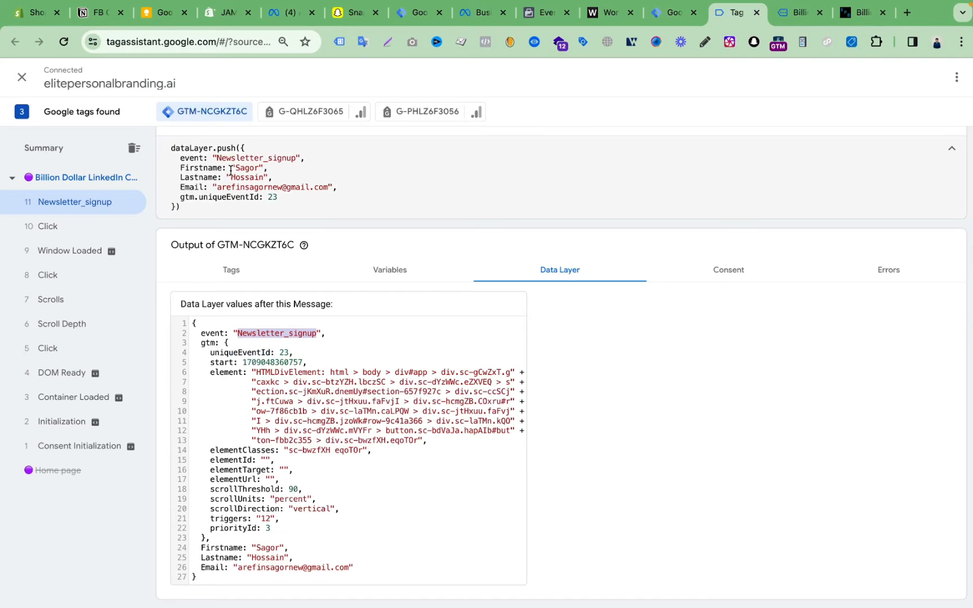
left_click(671, 19)
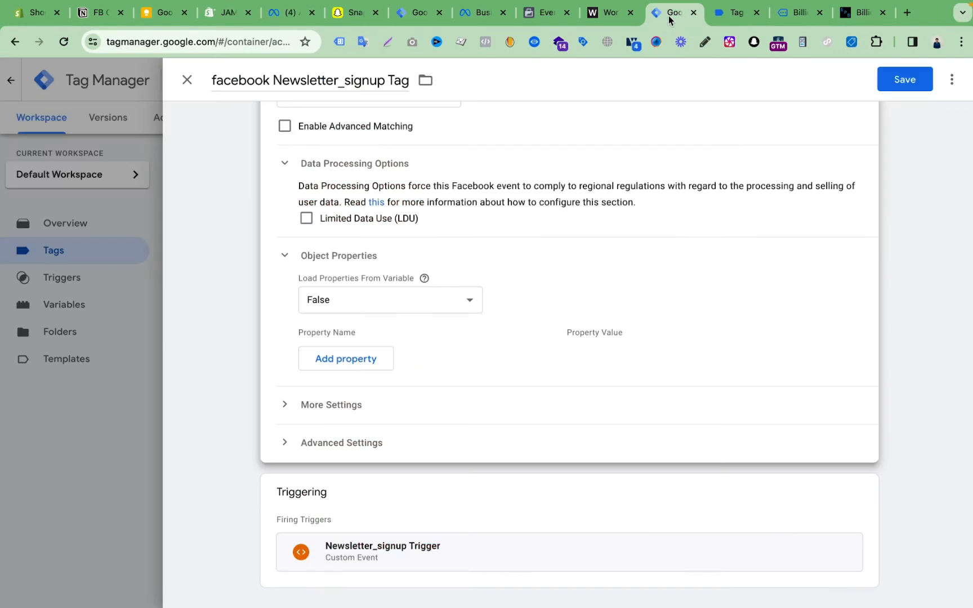
left_click(363, 358)
left_click(365, 391)
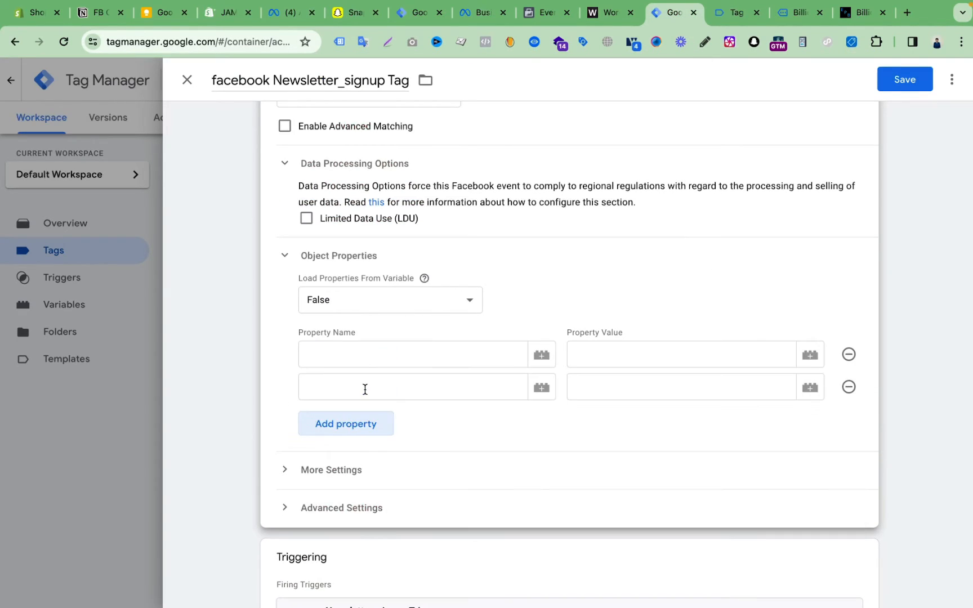
left_click(416, 358)
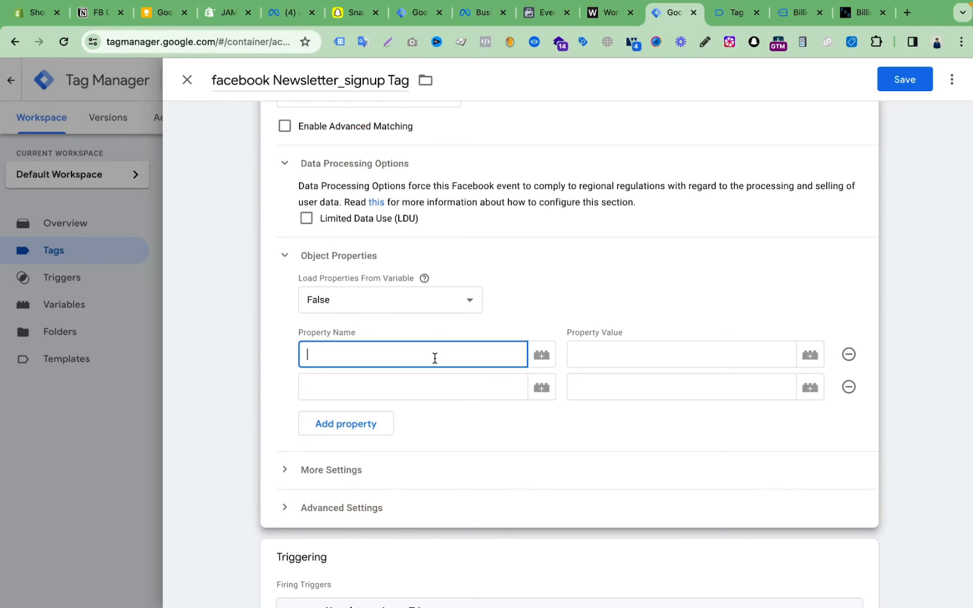
scroll(435, 358, "down", 2)
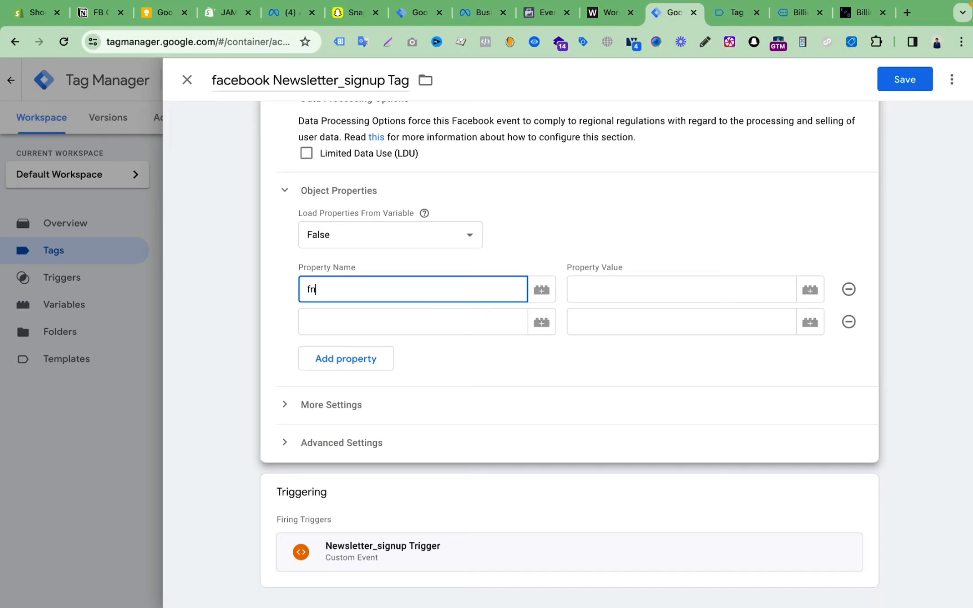
left_click(422, 324)
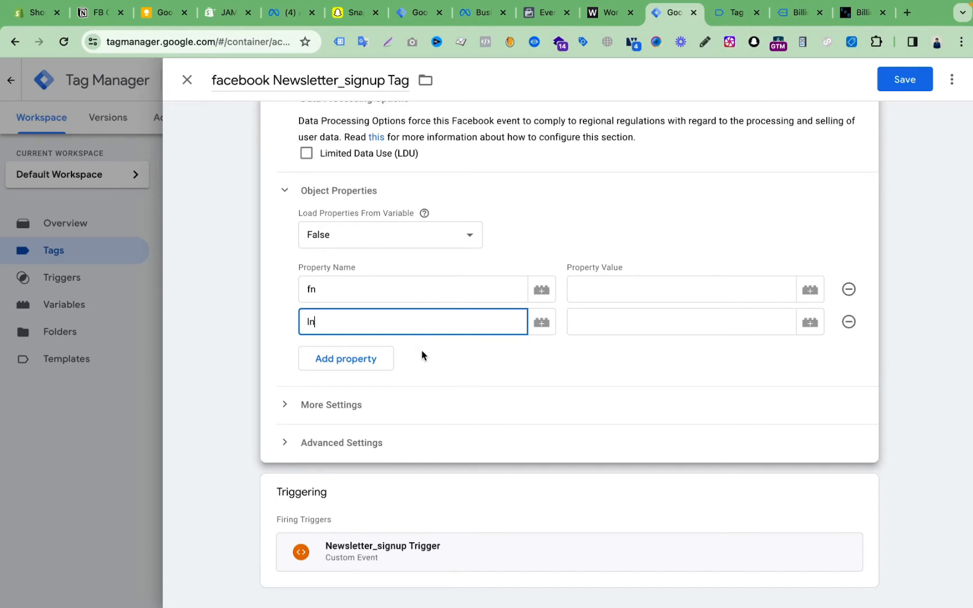
left_click(365, 360)
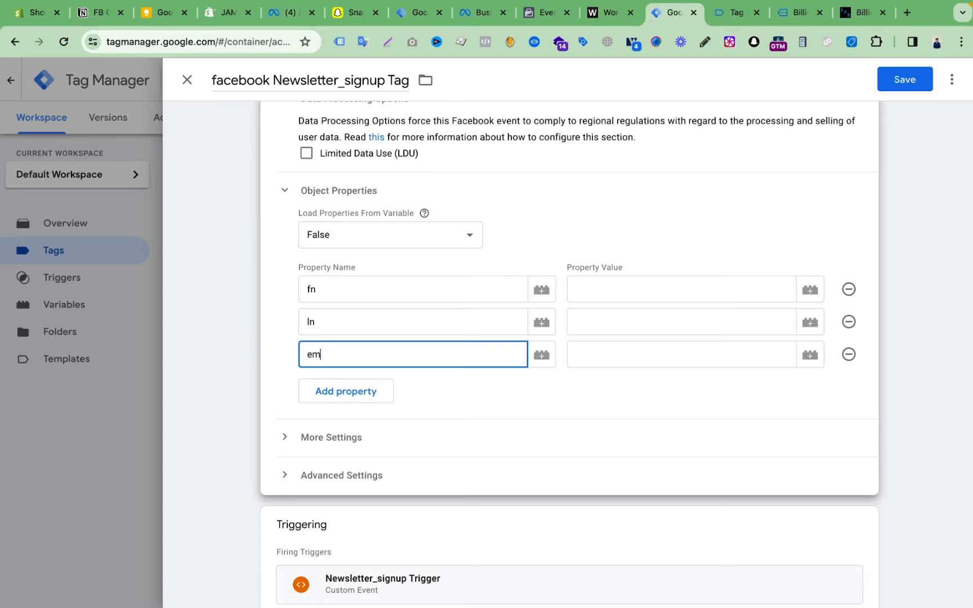
- Remove the fn, ln and em object properties from the tag
scroll(508, 400, "up", 1)
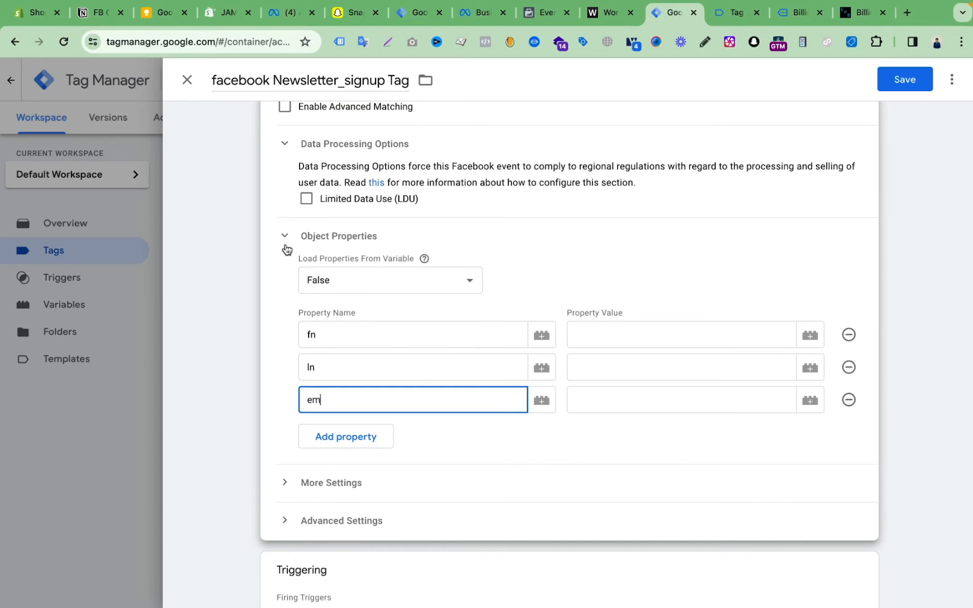
left_click(850, 335)
left_click(850, 335)
left_click(850, 336)
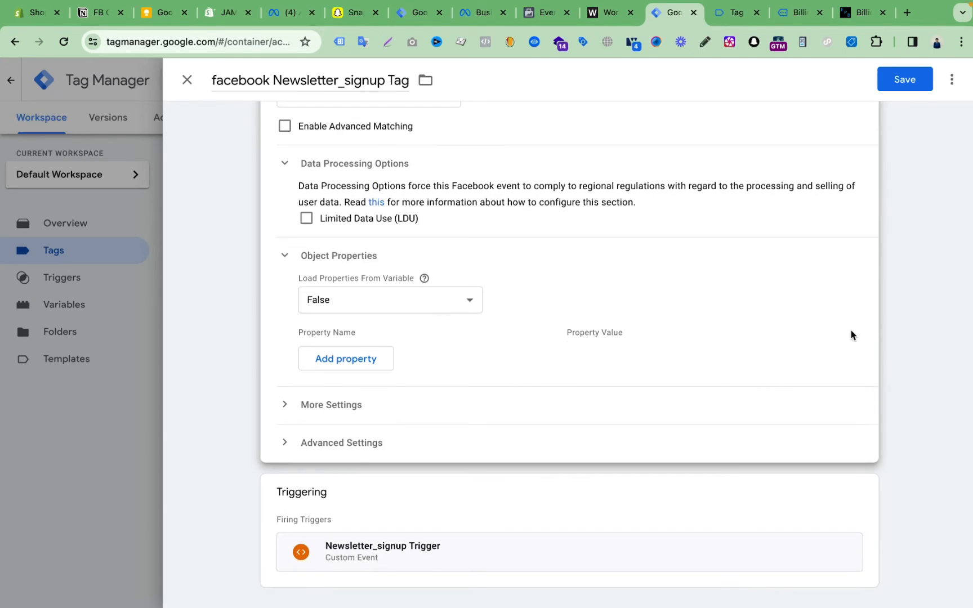
- Enable Advanced Matching on the Facebook tag and add a First Name parameter to the customer information data parameters
scroll(486, 307, "up", 3)
left_click(284, 203)
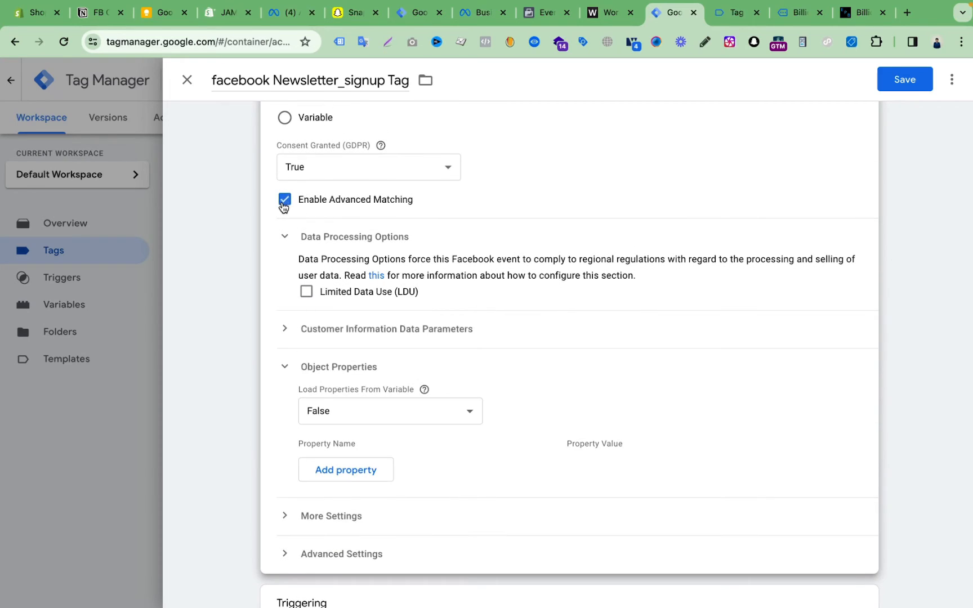
left_click(374, 332)
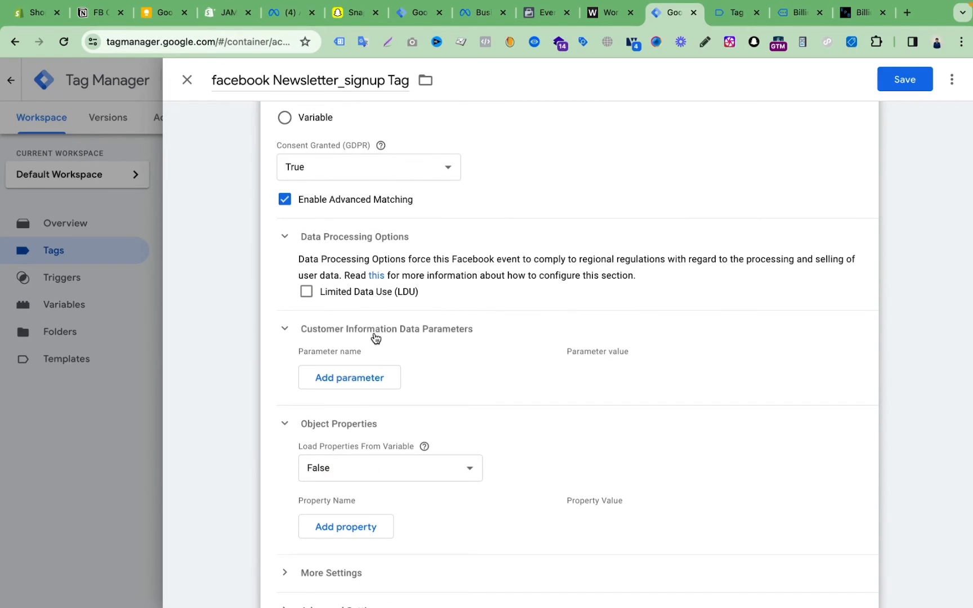
left_click(372, 377)
left_click(407, 375)
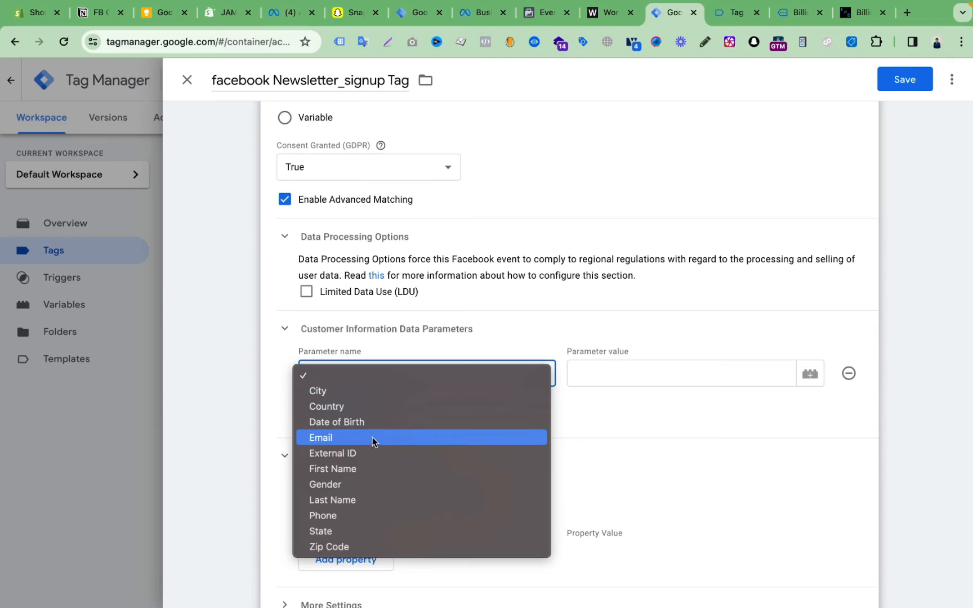
left_click(357, 468)
- Add Last Name and Email parameters to the customer information data parameters
left_click(375, 423)
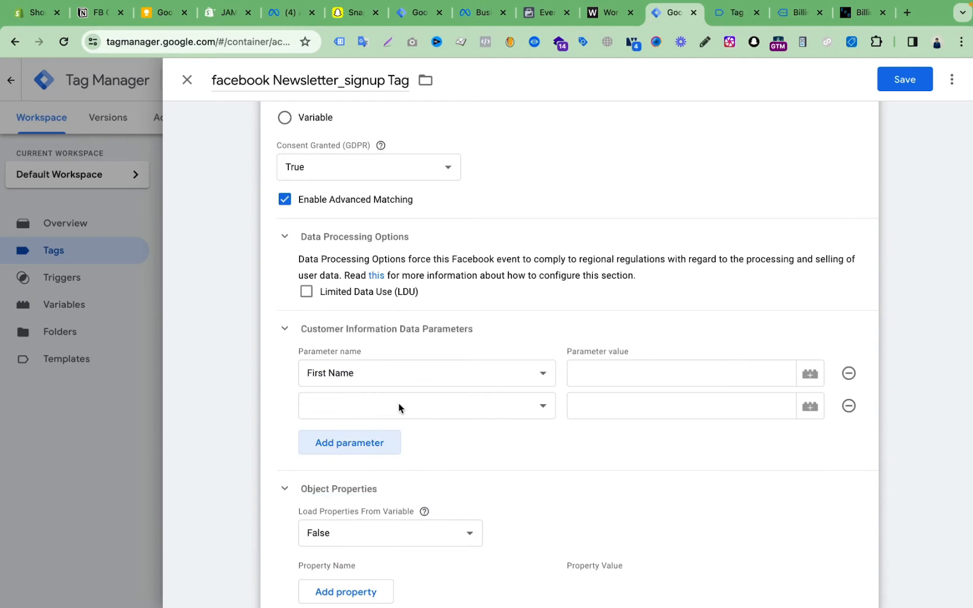
left_click(398, 406)
left_click(357, 532)
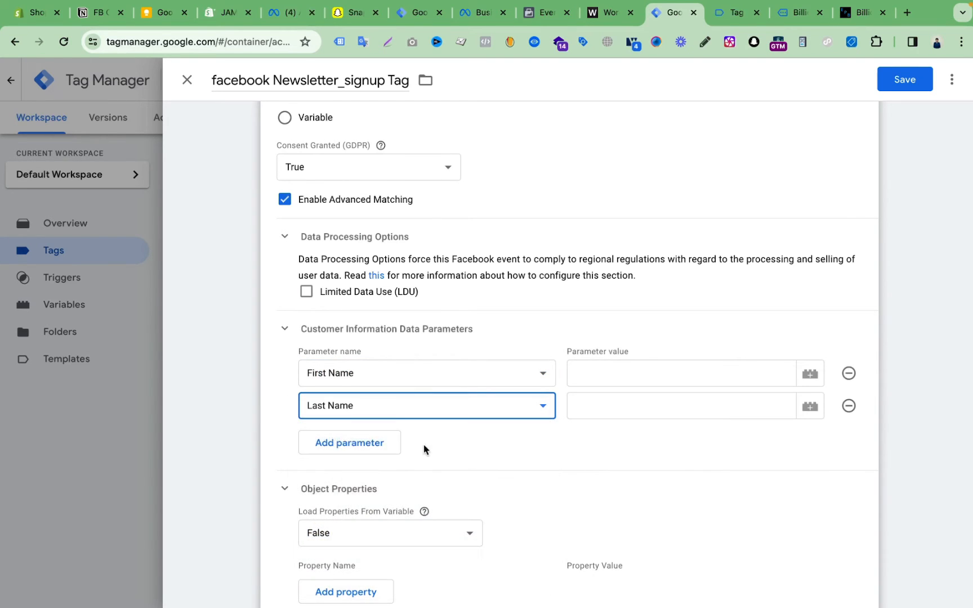
left_click(388, 443)
left_click(402, 439)
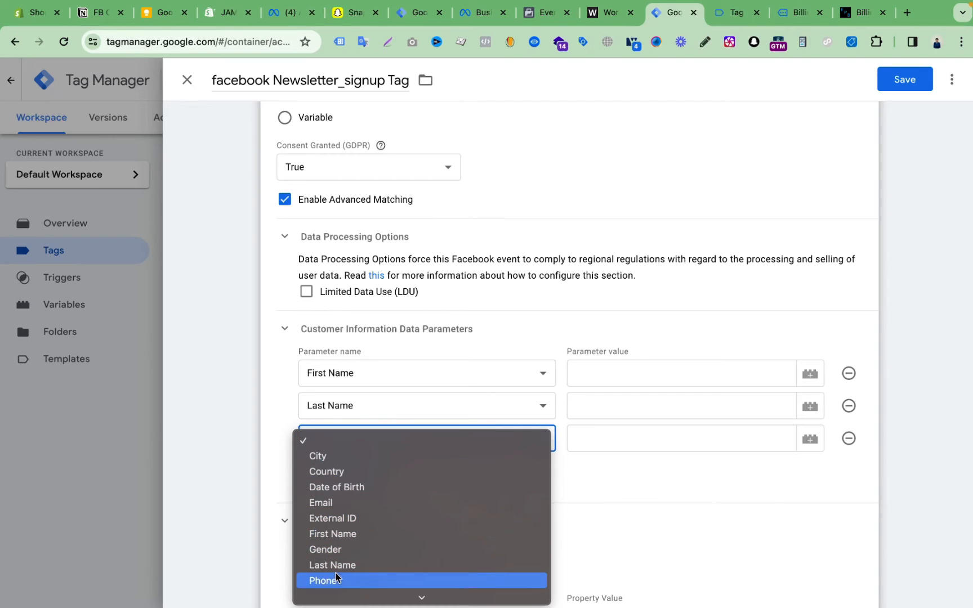
left_click(350, 503)
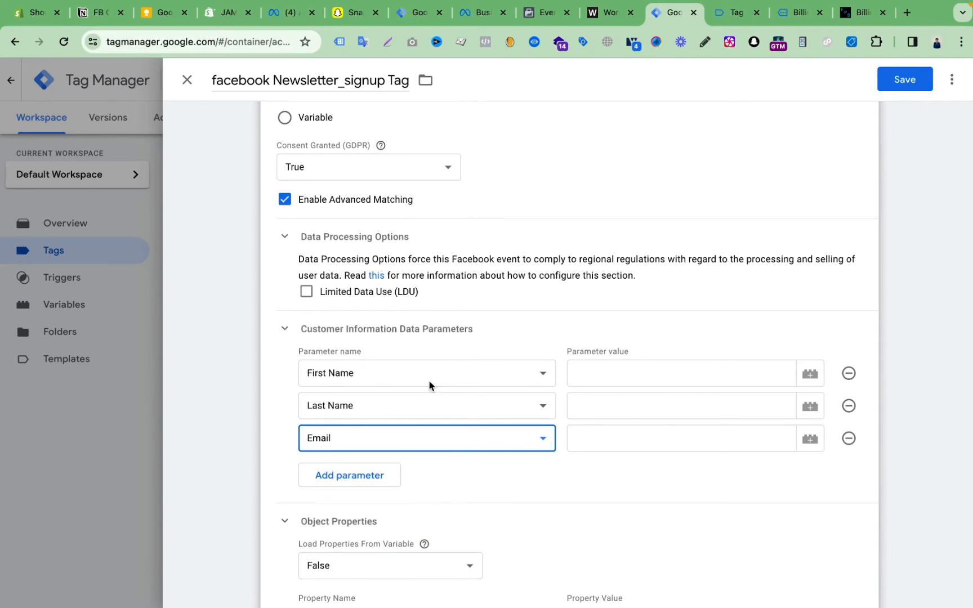
- Copy the Firstname key from the Newsletter_signup data layer push in Tag Assistant and return to the Facebook tag in Tag Manager
left_click(651, 376)
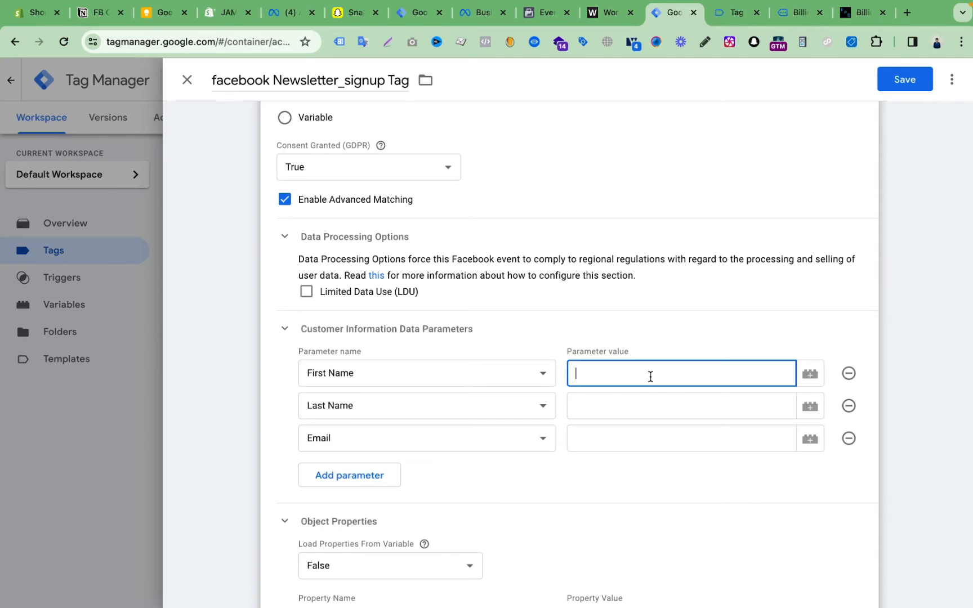
left_click(726, 13)
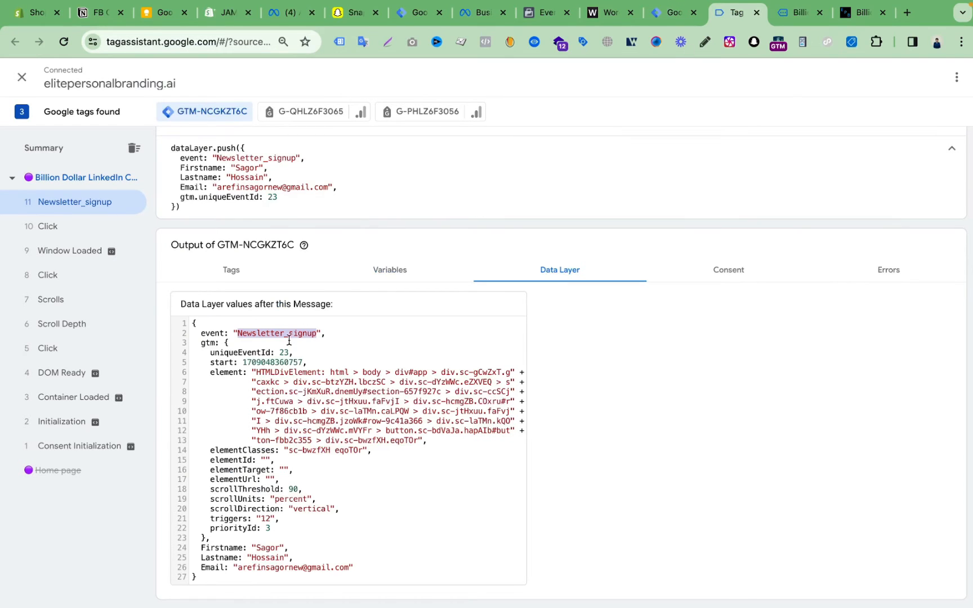
scroll(218, 250, "up", 2)
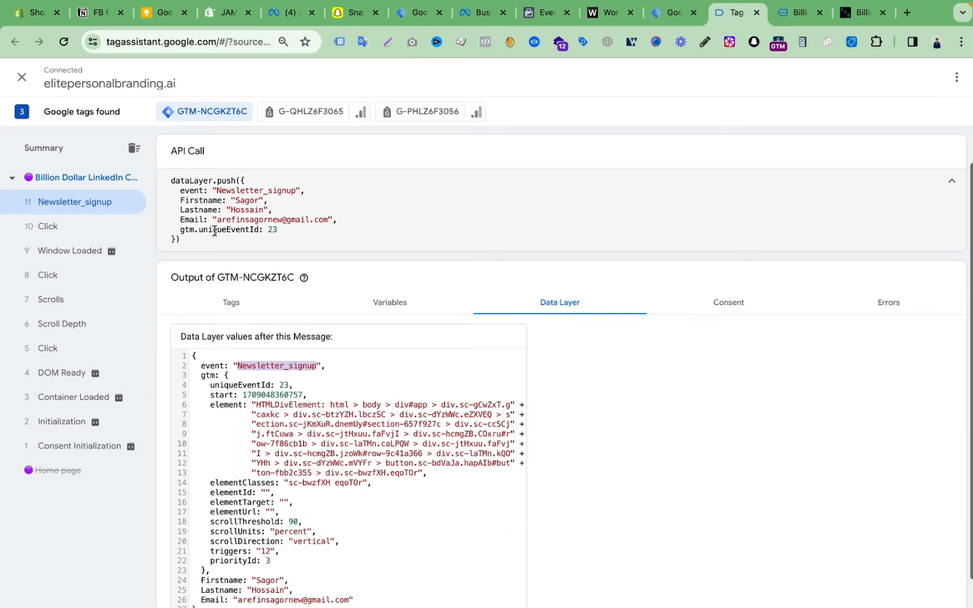
double_click(200, 196)
right_click(200, 196)
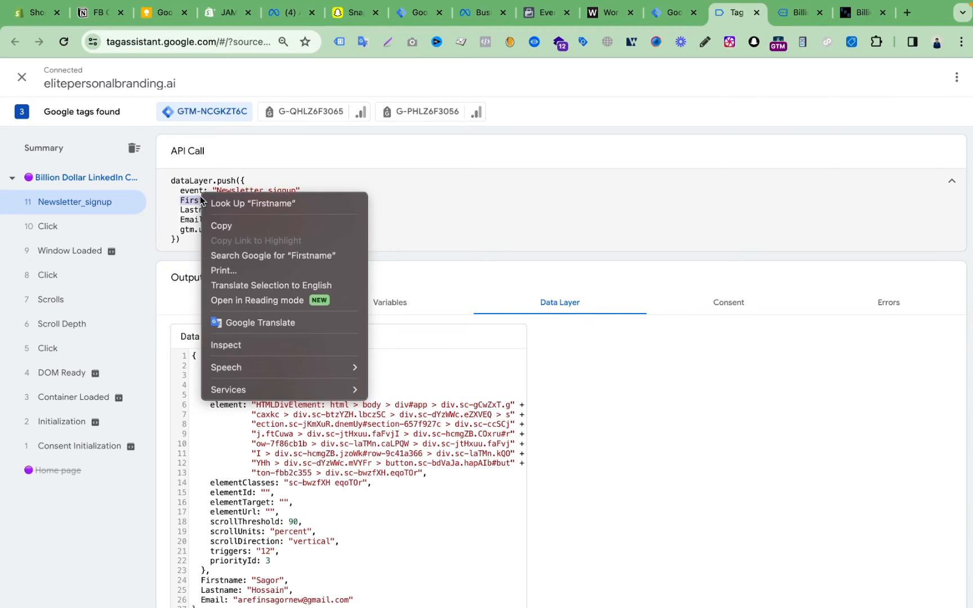
left_click(228, 222)
left_click(673, 12)
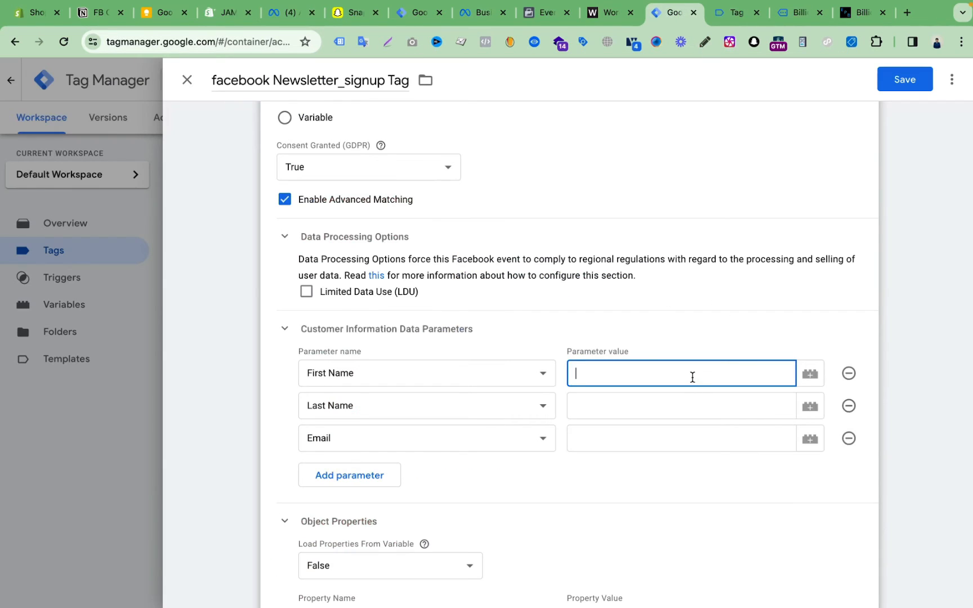
- Create a Data Layer Variable for the First Name parameter's value, with Firstname as the data layer variable name
left_click(809, 374)
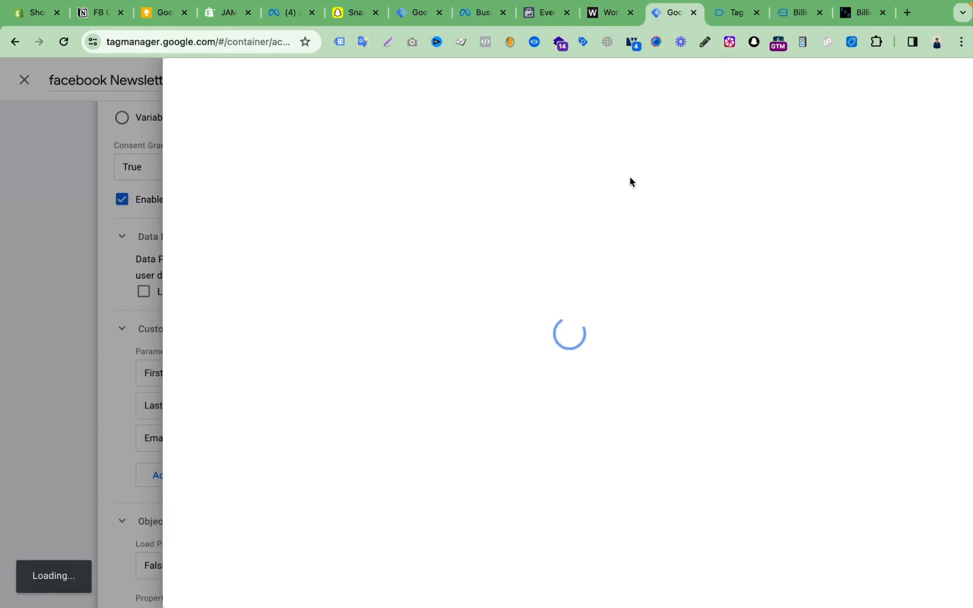
left_click(952, 79)
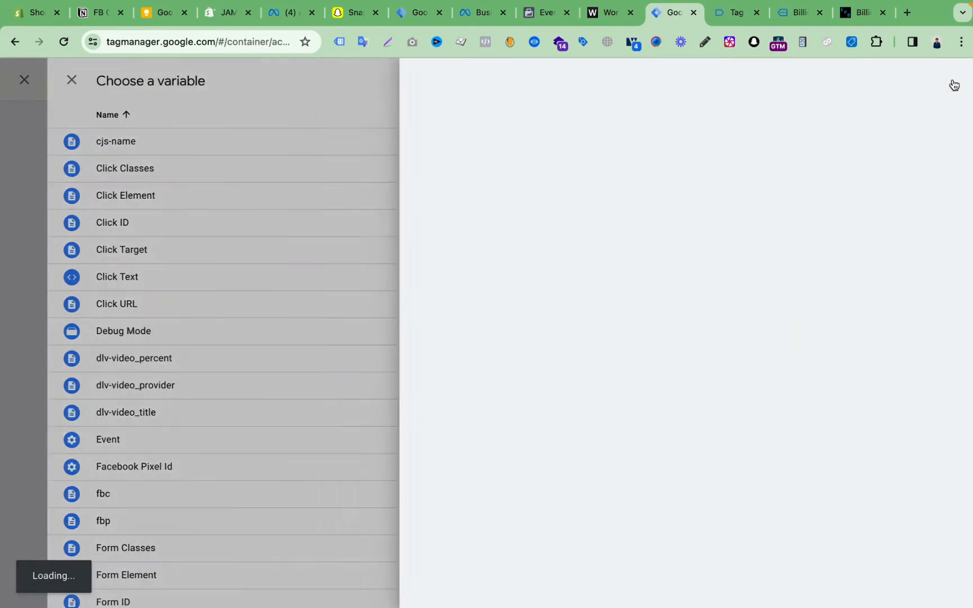
left_click(598, 189)
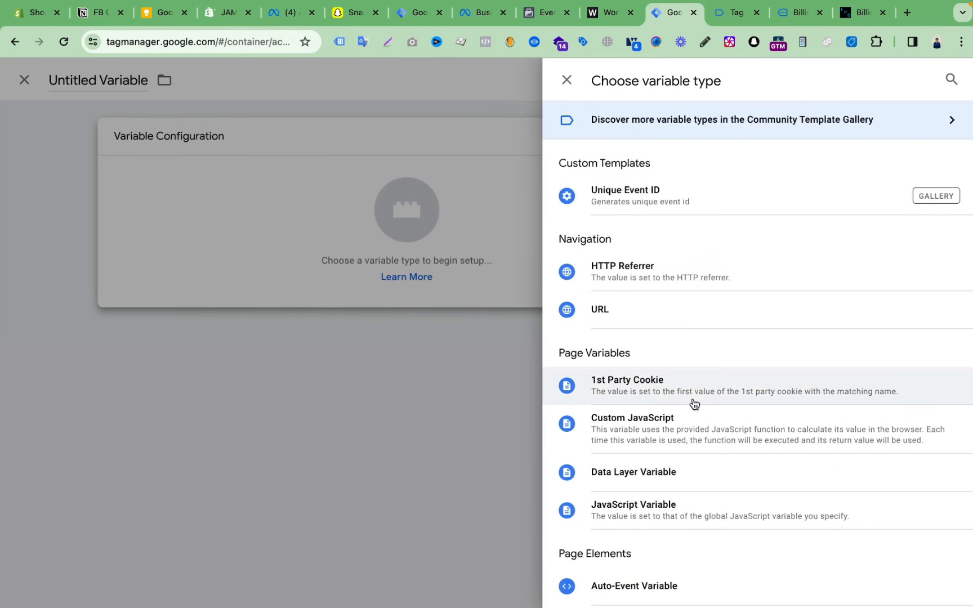
scroll(693, 403, "down", 3)
left_click(652, 282)
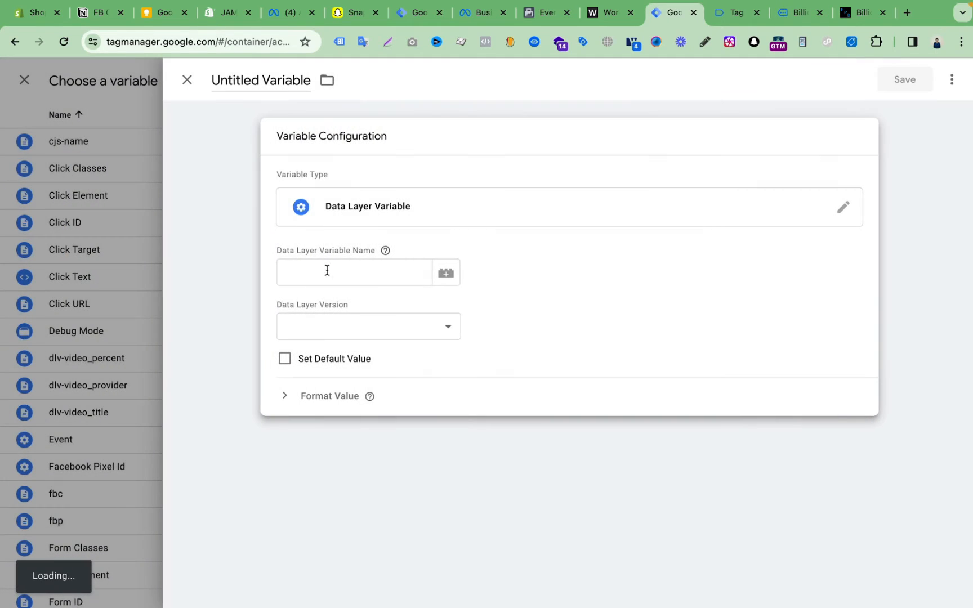
left_click(318, 268)
type("Firstname")
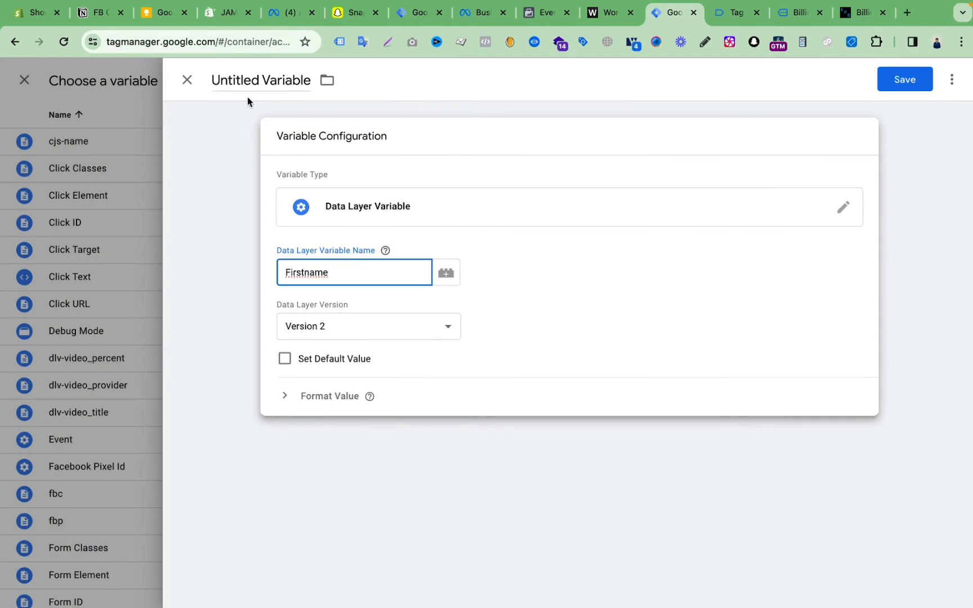
- Name the new variable Firstname Variable and save it as the First Name parameter's value
left_click(228, 80)
double_click(227, 80)
key("super+v")
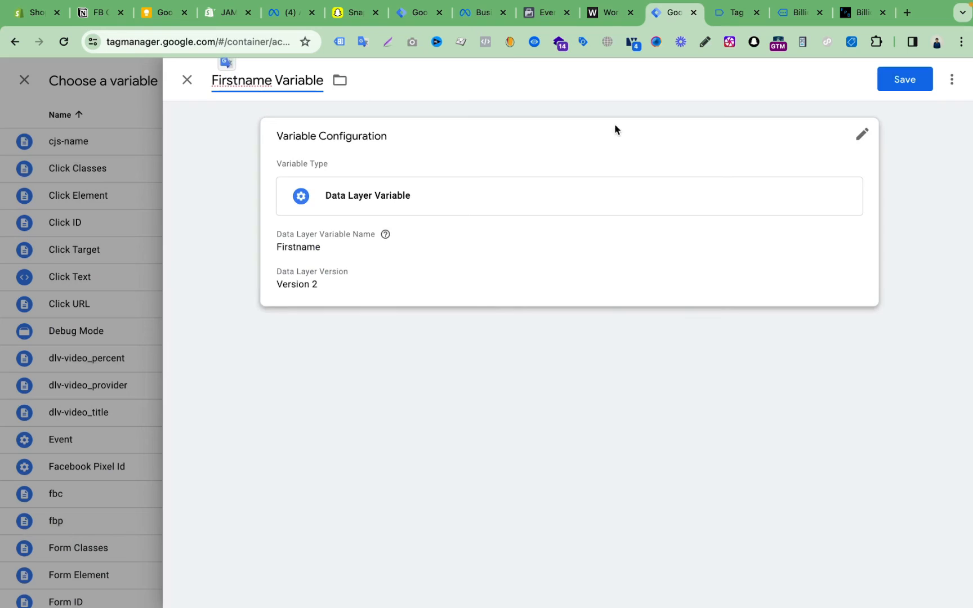
left_click(902, 80)
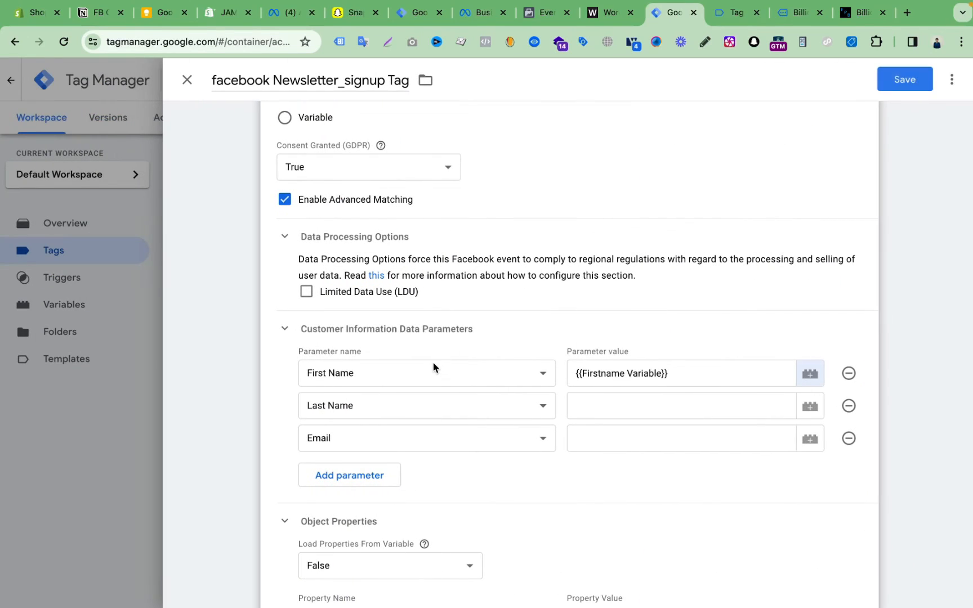
- Check the pushed Lastname and Email fields in Tag Assistant, and remove the Last Name and Email parameters from the Facebook tag
scroll(434, 366, "down", 2)
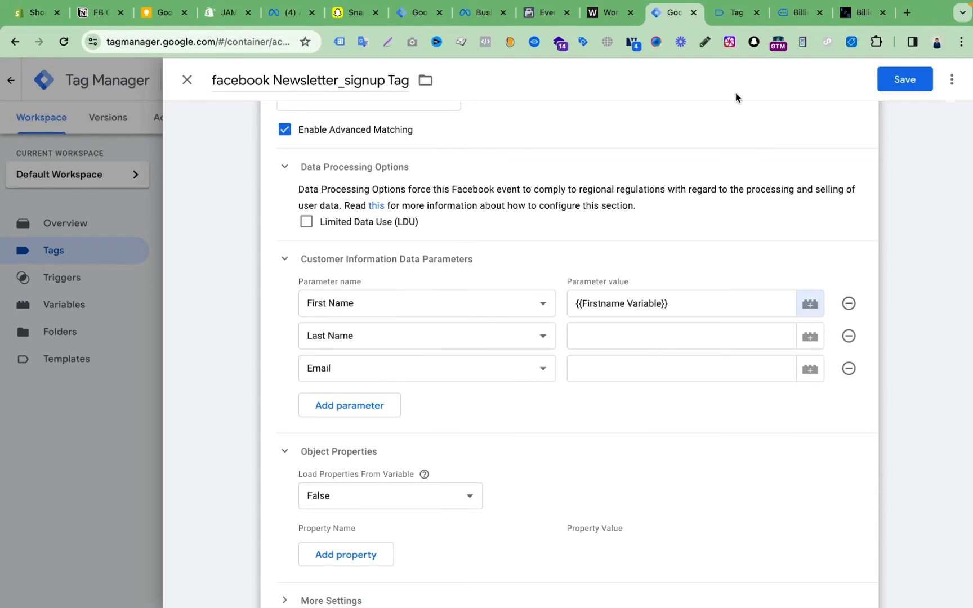
left_click(730, 14)
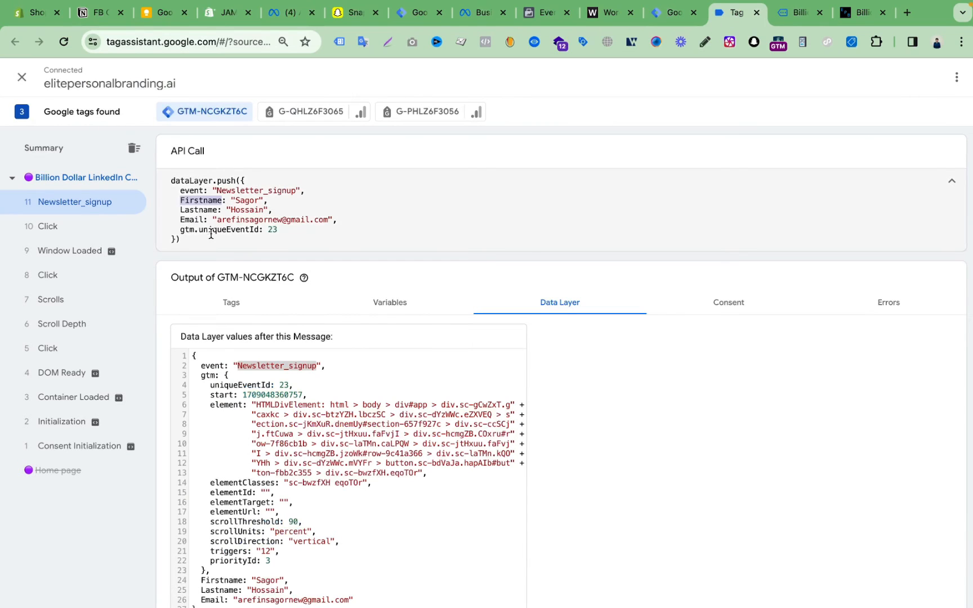
left_click(188, 211)
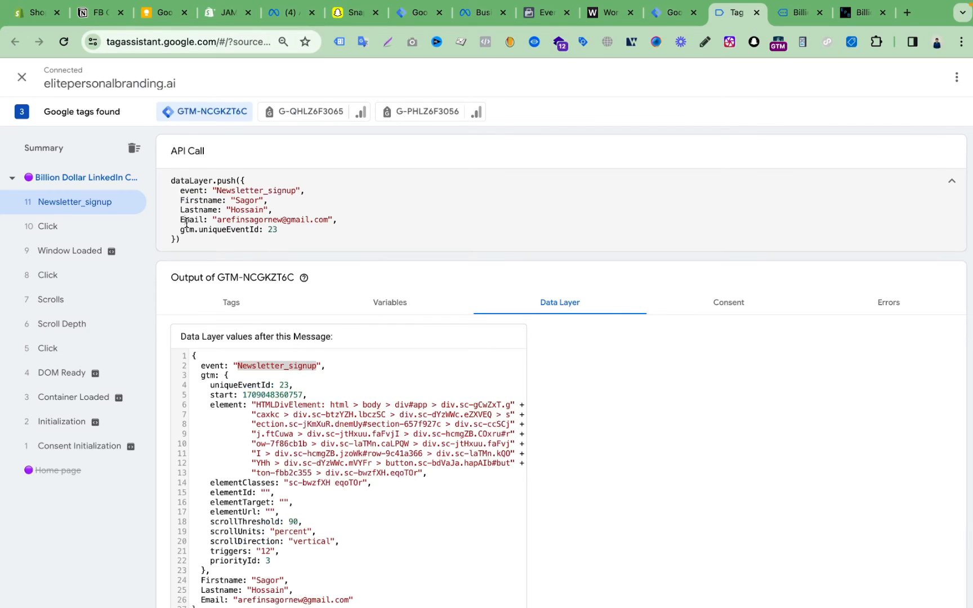
left_click(673, 13)
left_click(628, 370)
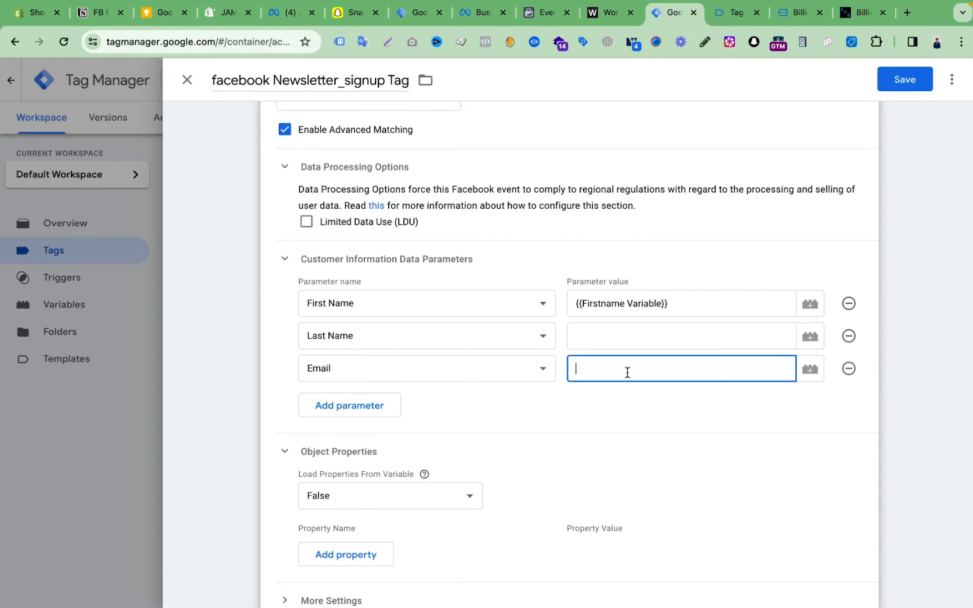
left_click(849, 337)
left_click(850, 337)
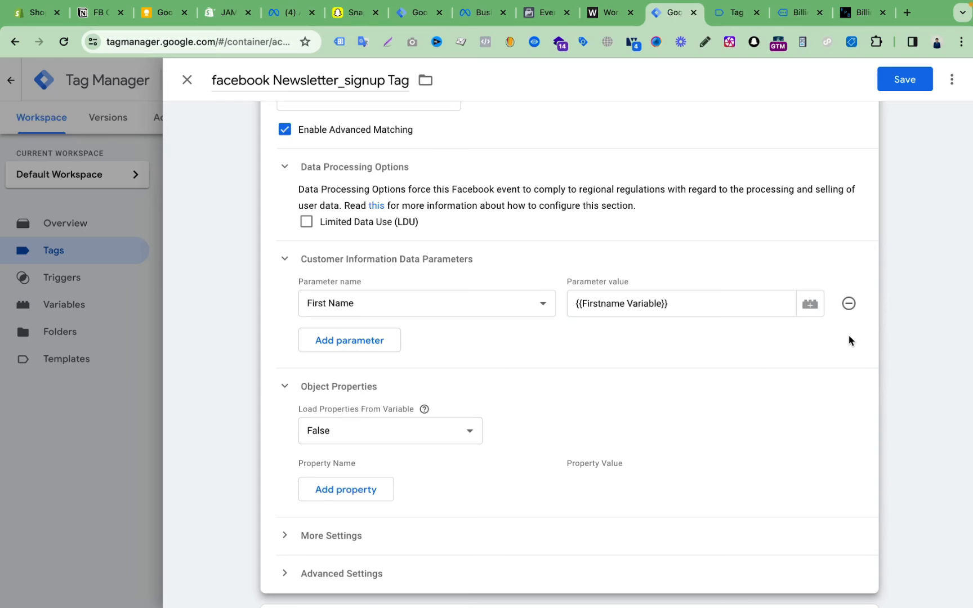
- Compare the tag's custom event name with the data layer event in Tag Assistant and the site's signup form, and review the tag's parameters and trigger
scroll(532, 292, "up", 7)
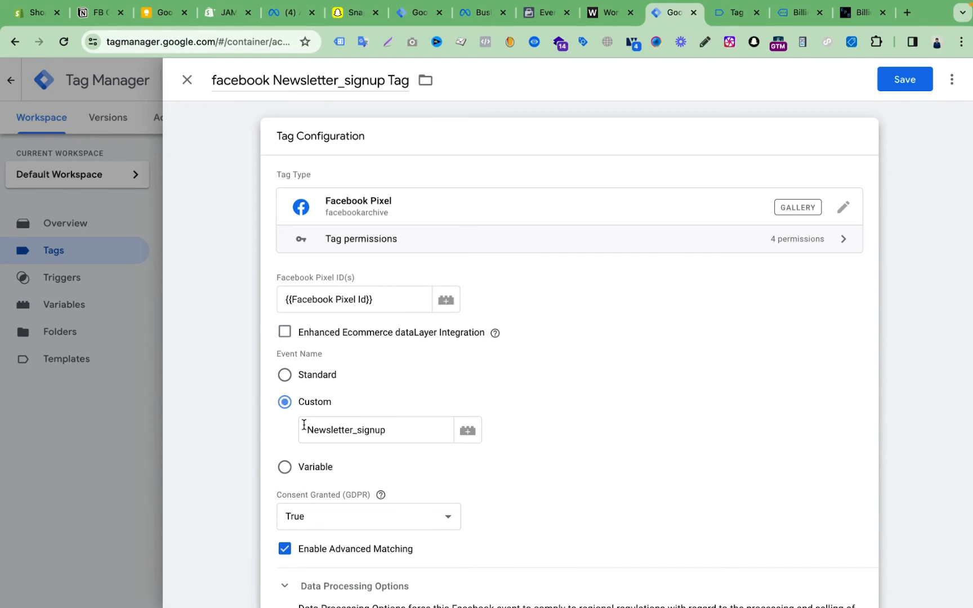
double_click(338, 433)
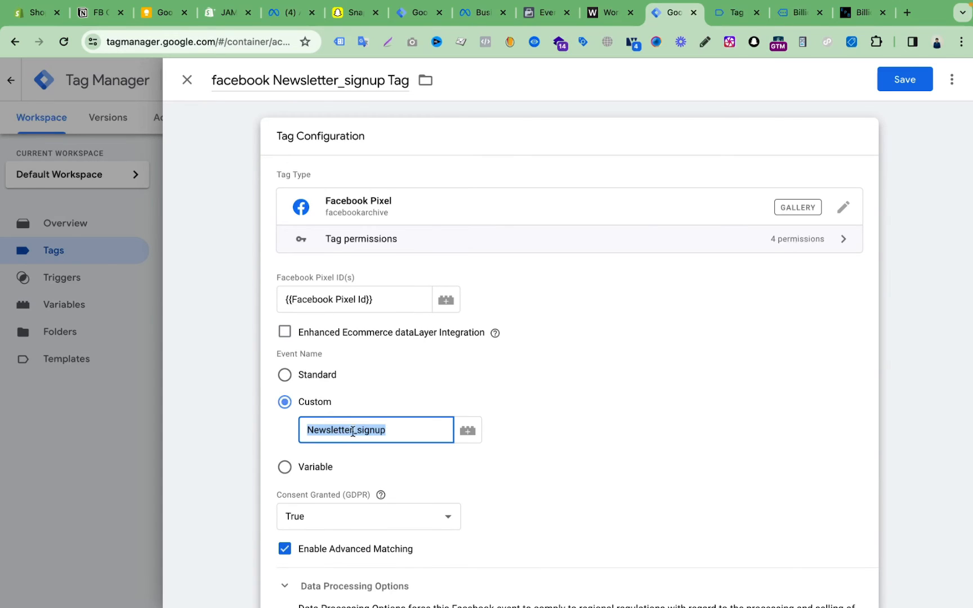
left_click(733, 12)
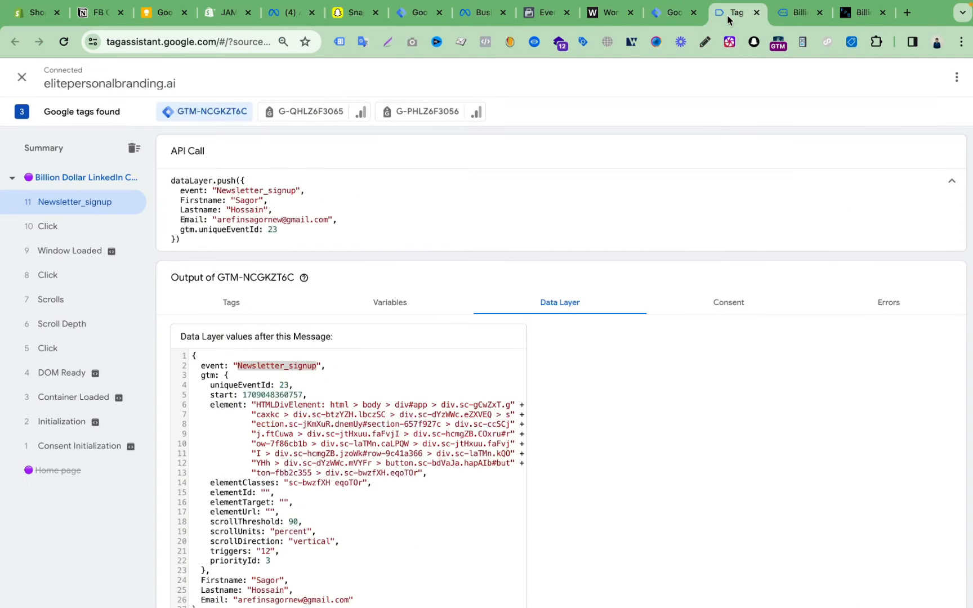
scroll(704, 444, "down", 1)
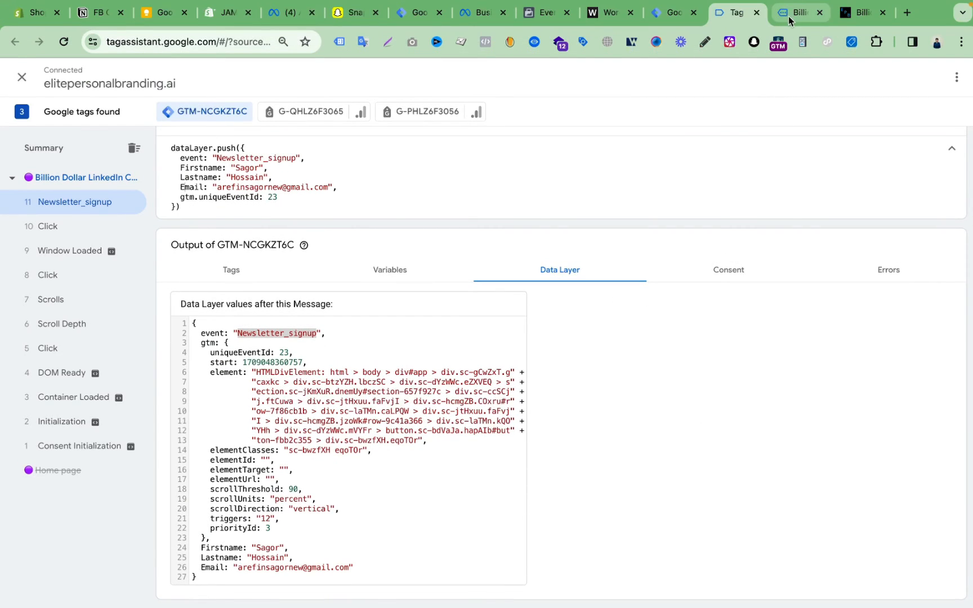
left_click(791, 16)
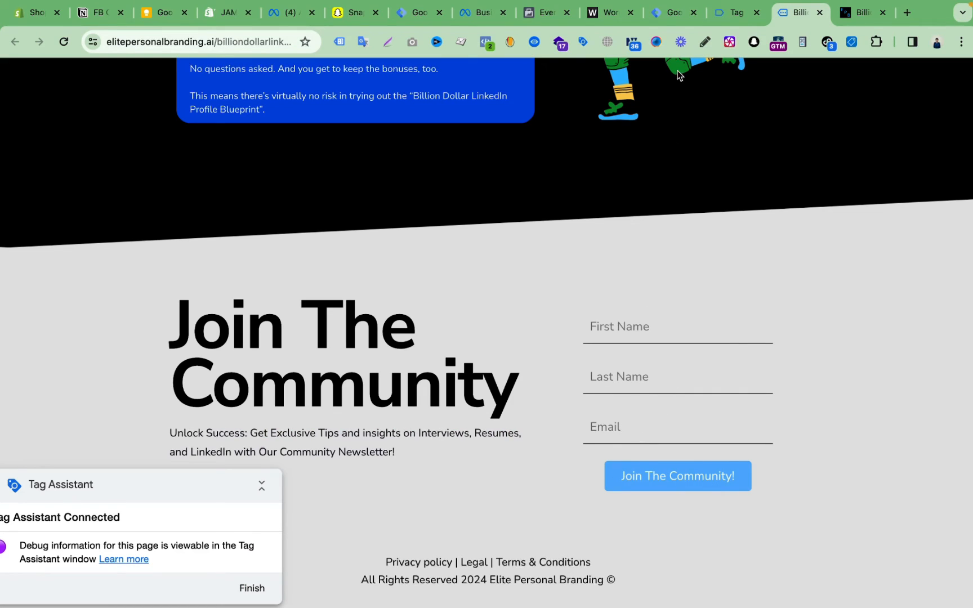
left_click(668, 12)
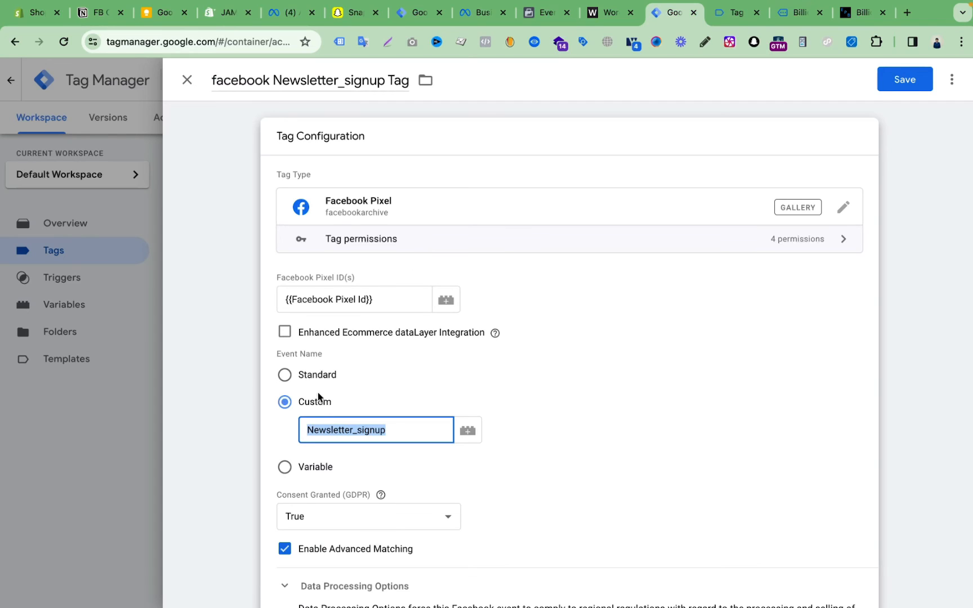
left_click(702, 328)
scroll(702, 328, "down", 1)
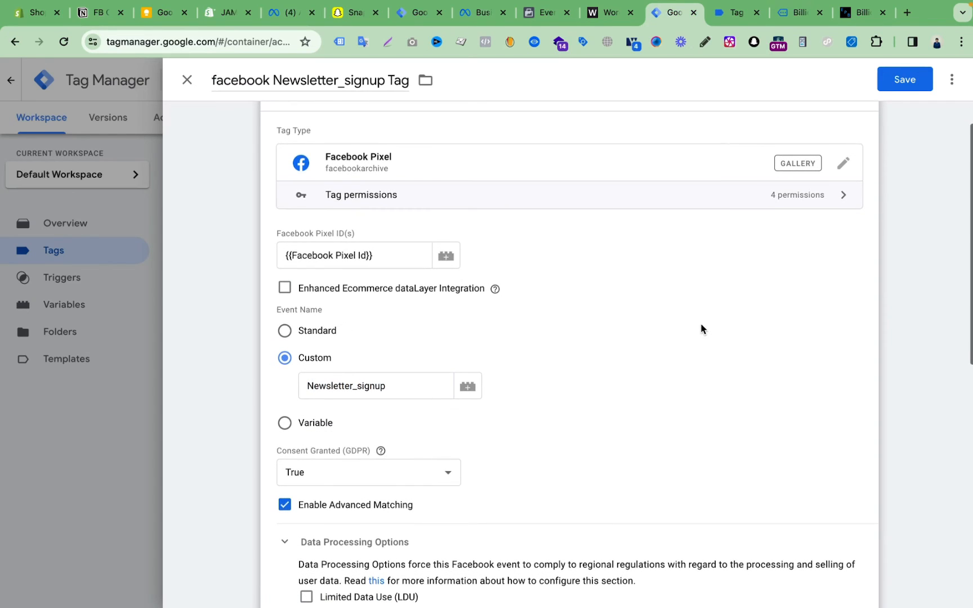
double_click(345, 393)
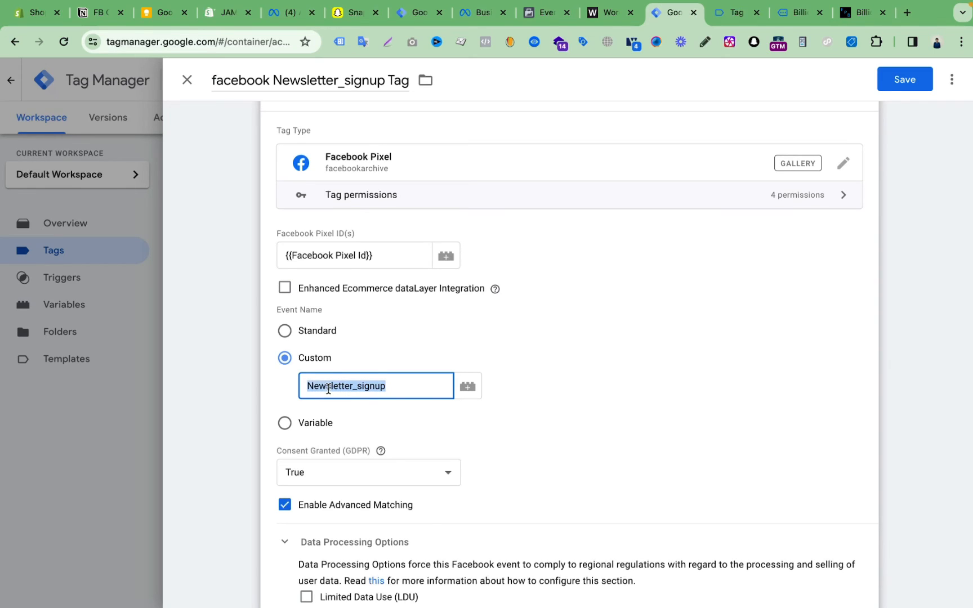
left_click(735, 12)
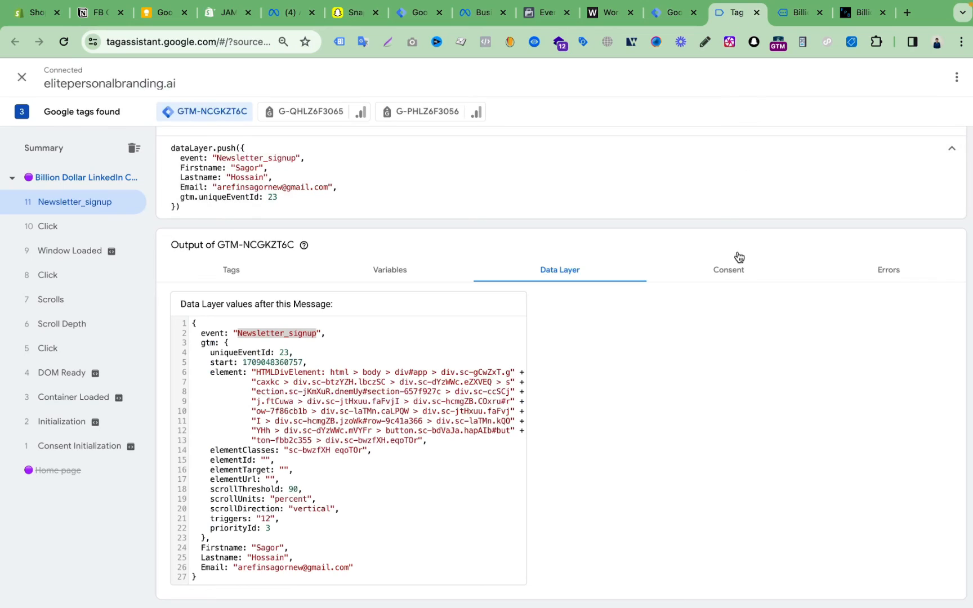
left_click(792, 12)
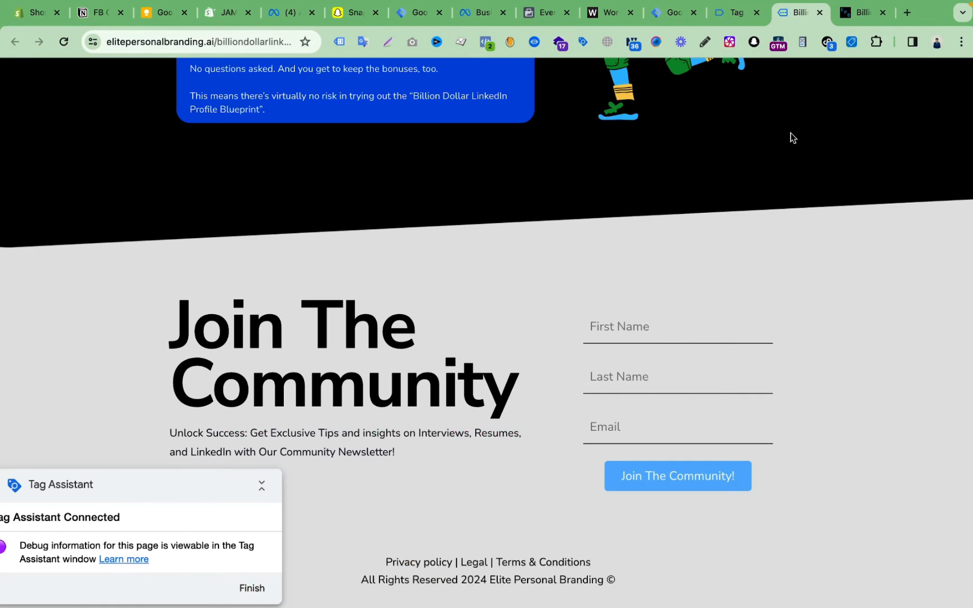
left_click(674, 13)
left_click(580, 306)
scroll(580, 306, "down", 10)
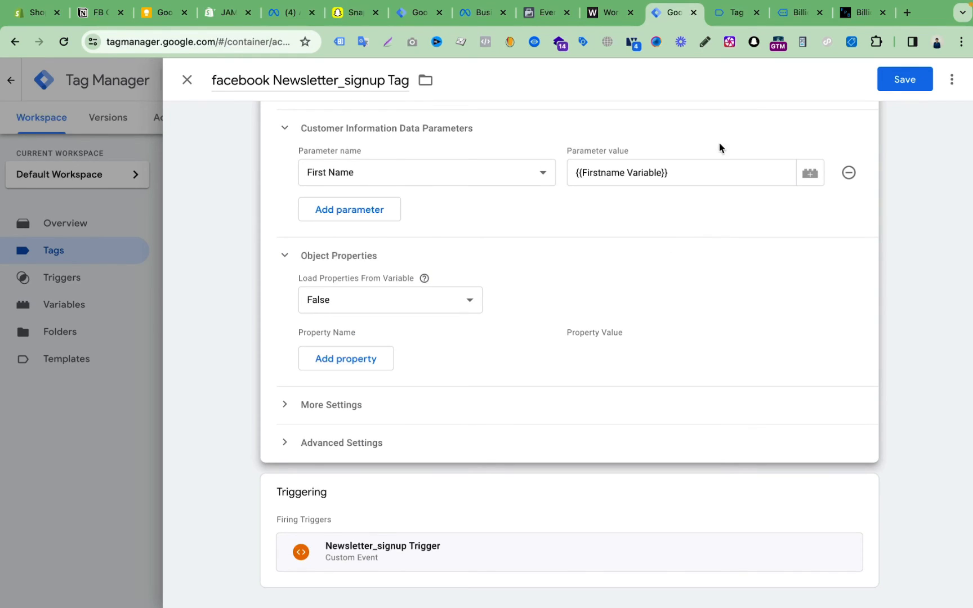
- Review the site's signup form, and examine the field selectors, button ID and data layer push script in the WordCounter notes
left_click(727, 14)
left_click(796, 13)
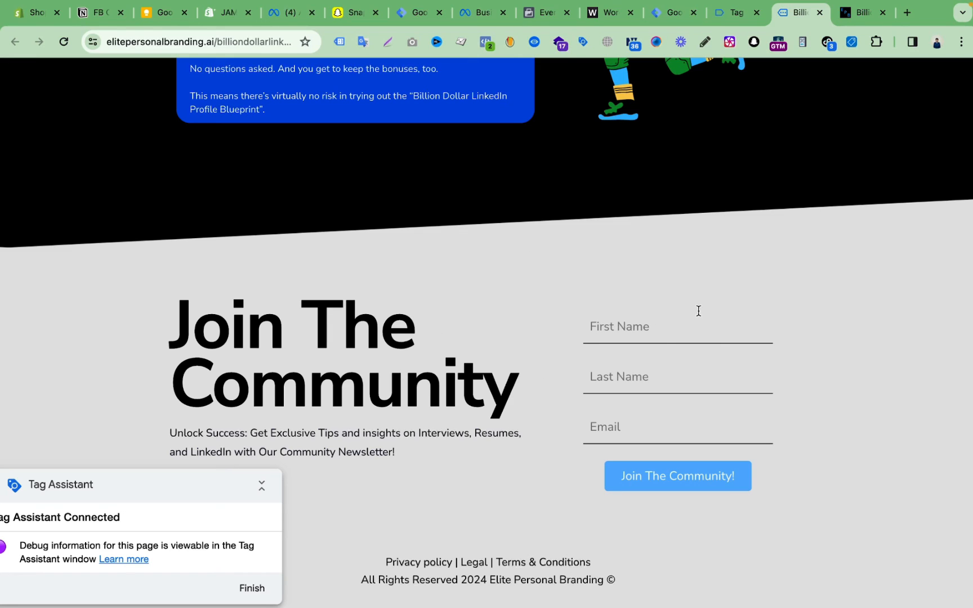
left_click(609, 12)
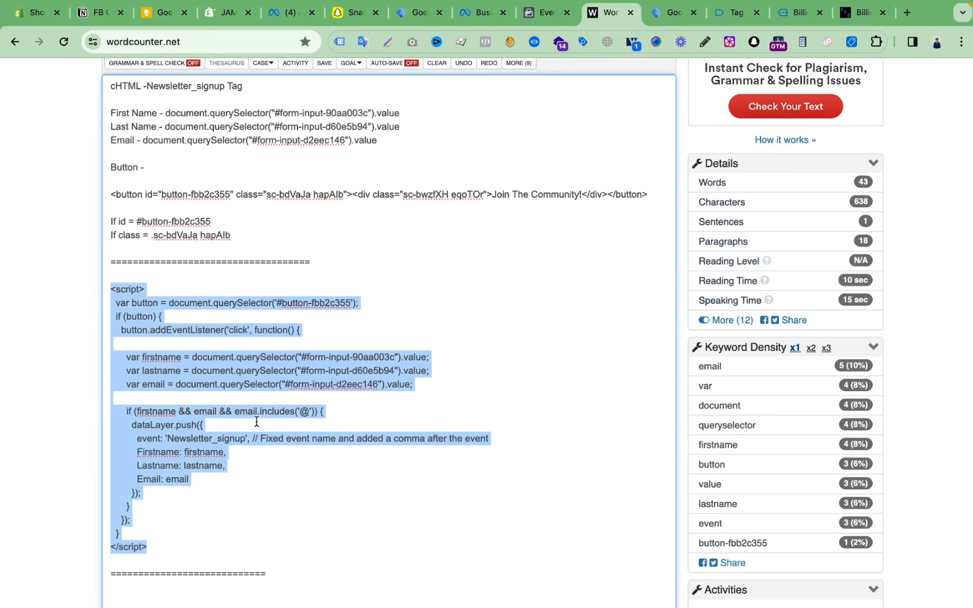
scroll(376, 315, "up", 1)
left_click(376, 315)
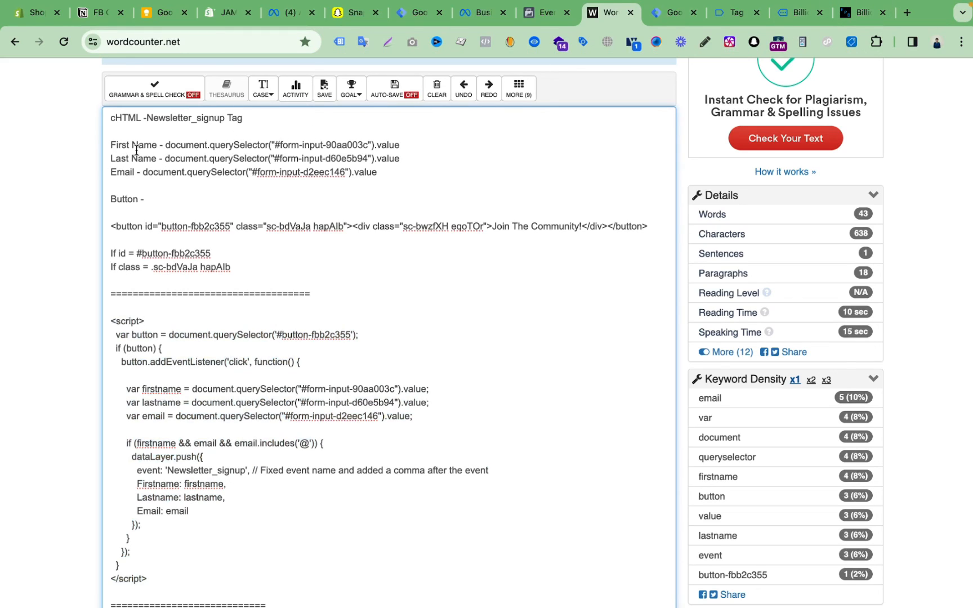
left_click(112, 150)
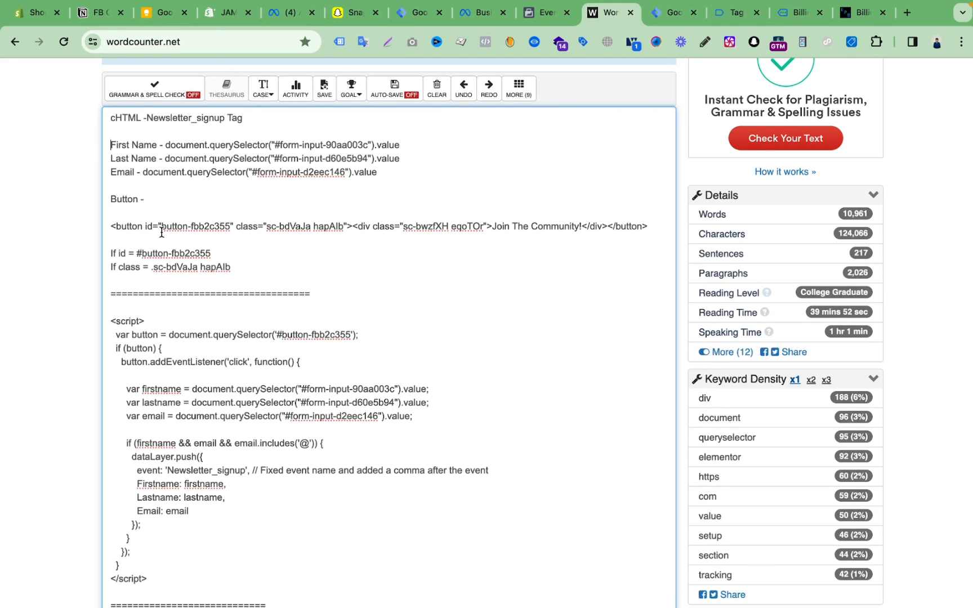
left_click_drag(161, 226, 232, 224)
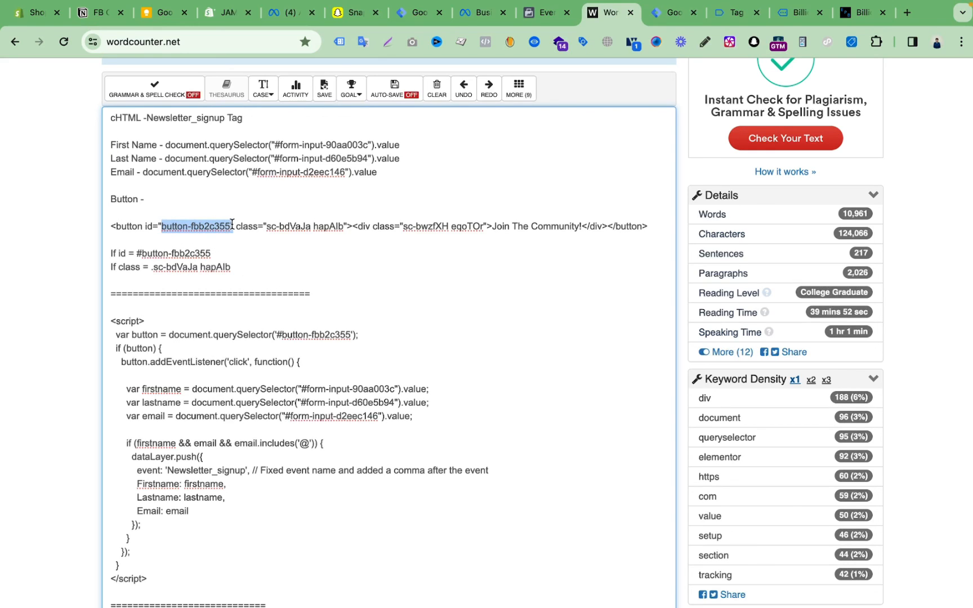
scroll(265, 395, "down", 1)
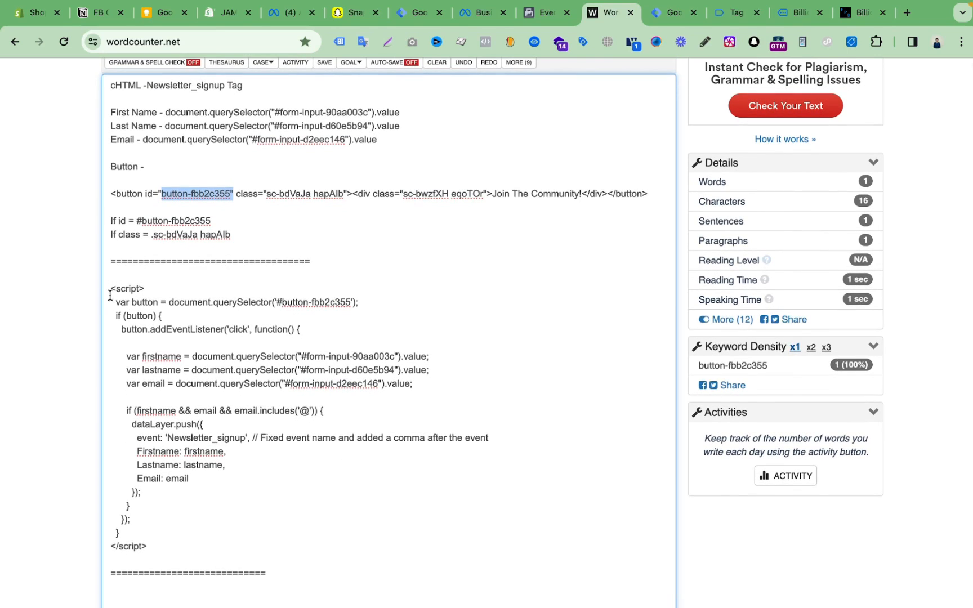
left_click_drag(111, 295, 287, 544)
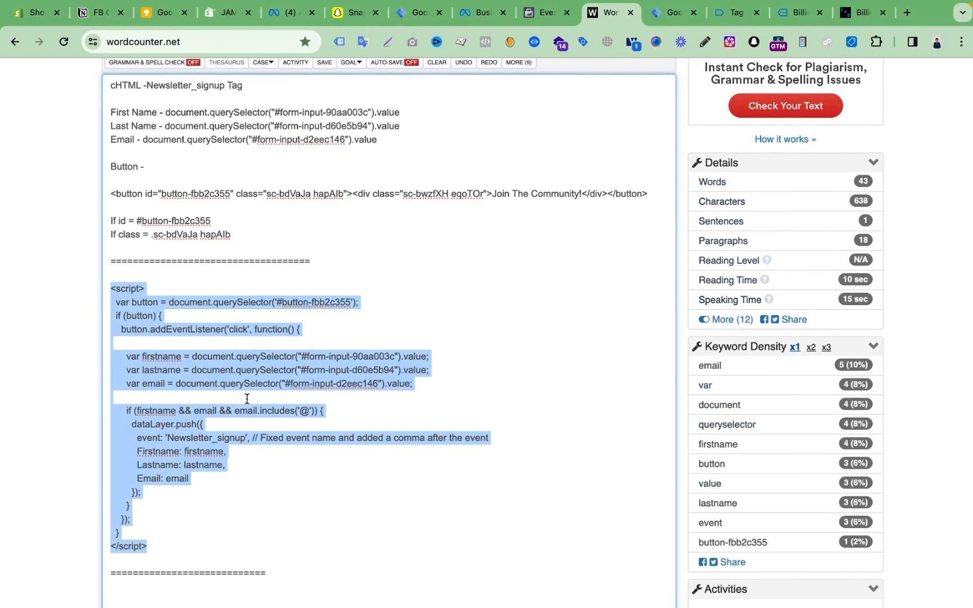
- Review the facebook Newsletter_signup Tag's configuration, parameters and trigger in Tag Manager, and check the Newsletter_signup event's API call in Tag Assistant
left_click(671, 12)
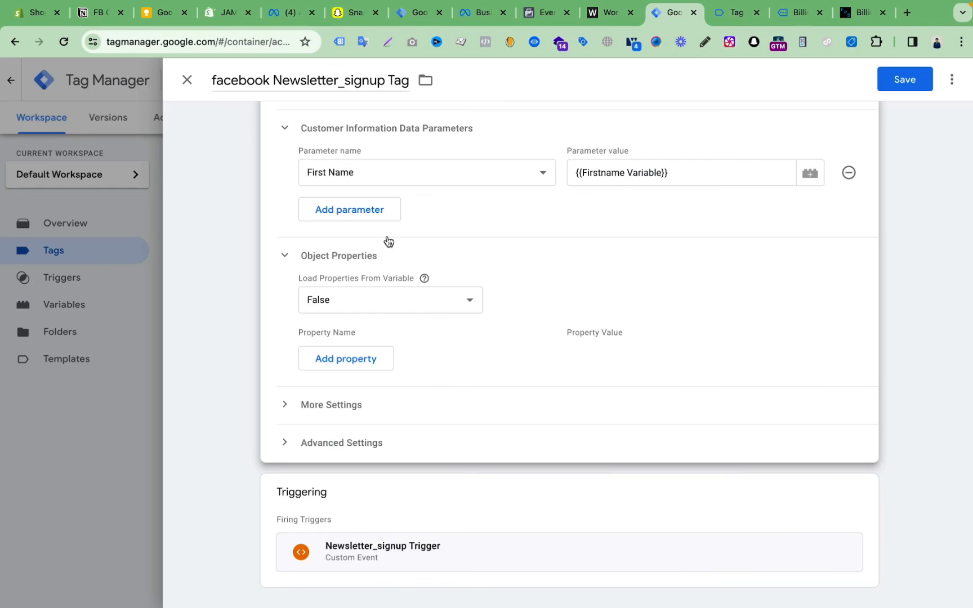
scroll(482, 369, "up", 10)
scroll(626, 238, "down", 10)
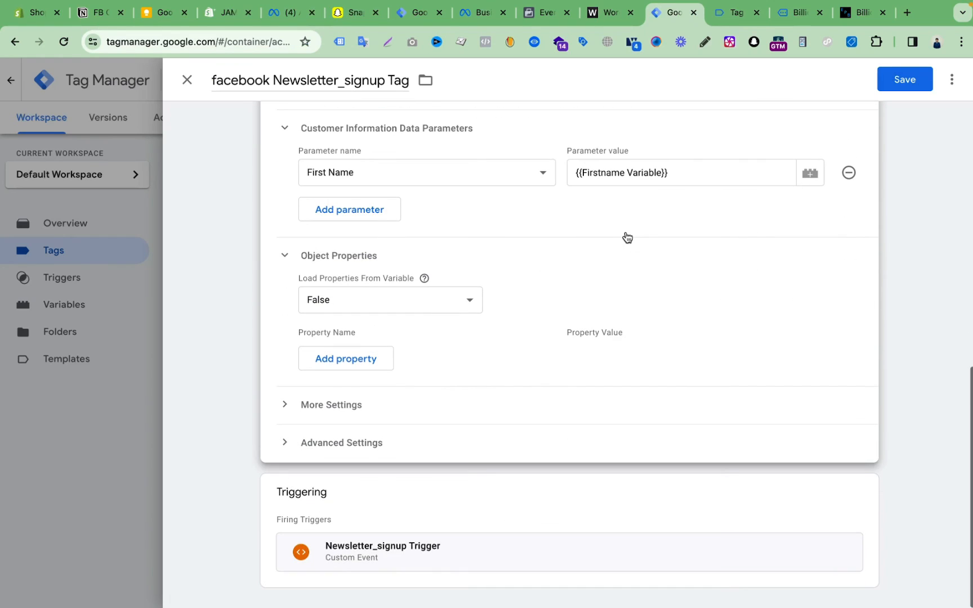
scroll(545, 267, "up", 2)
scroll(546, 267, "up", 10)
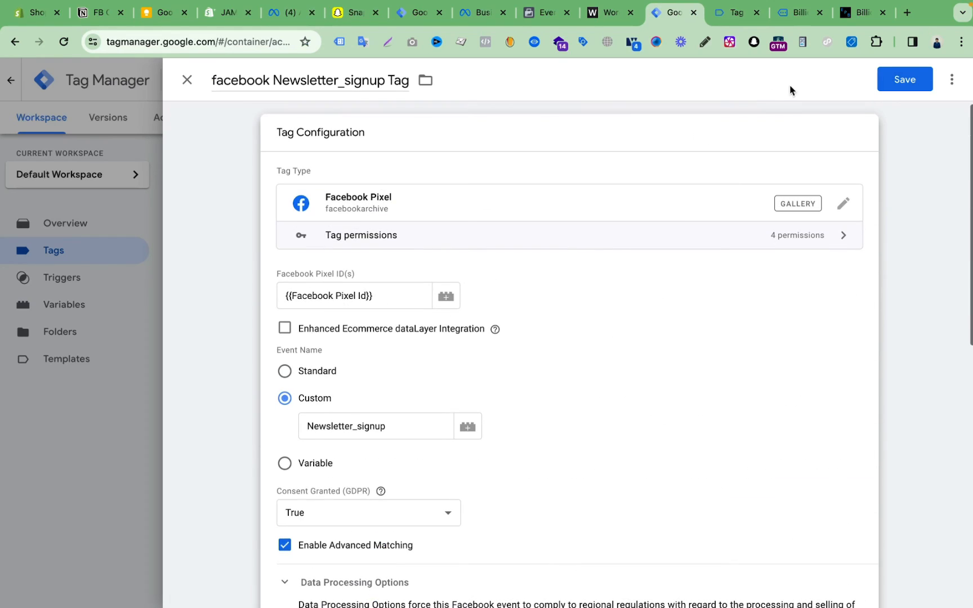
left_click(732, 13)
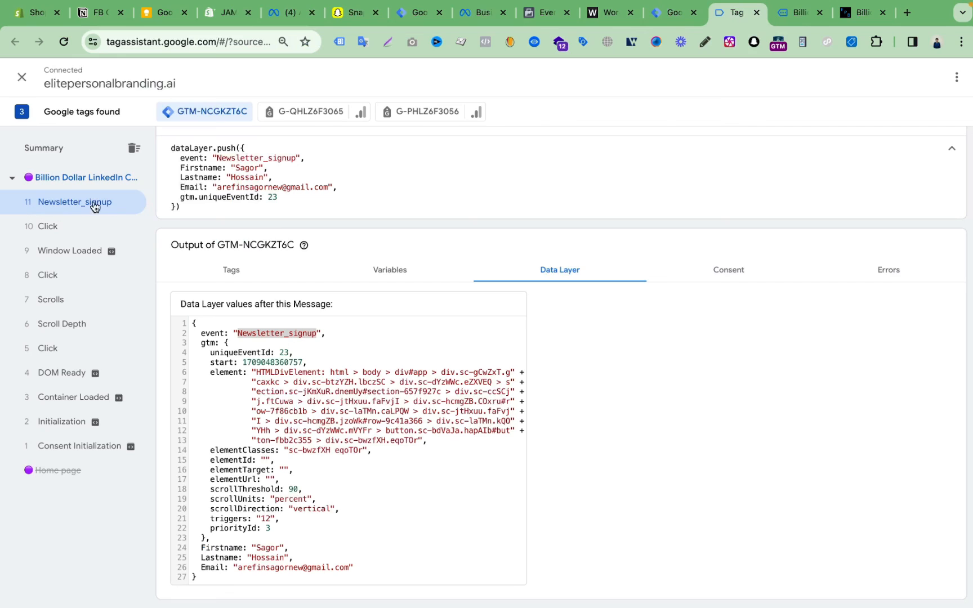
scroll(427, 282, "up", 2)
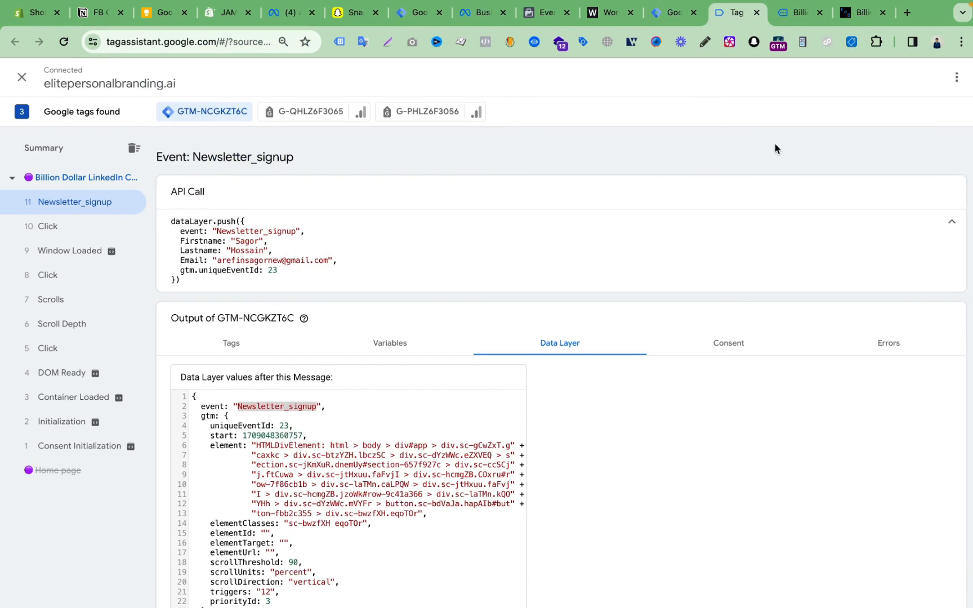